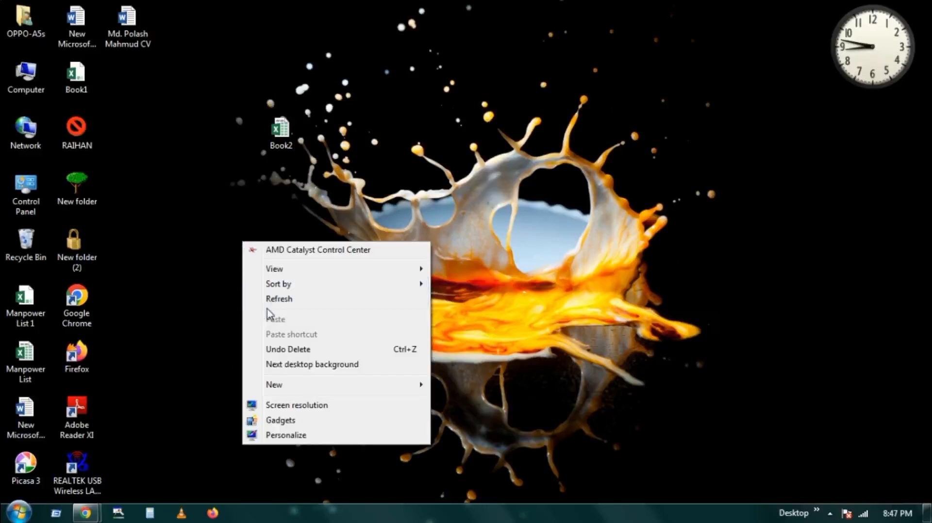
left_click(272, 300)
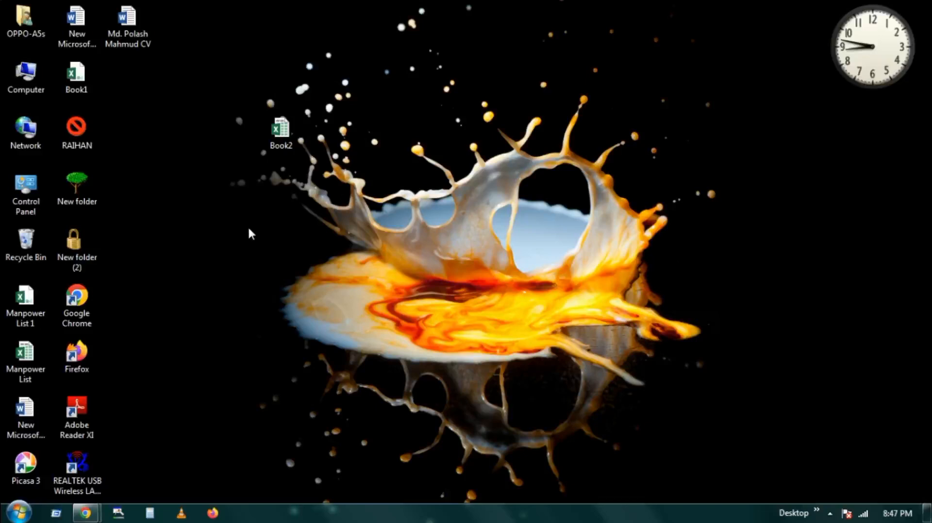
right_click(249, 233)
left_click(277, 294)
Switch to the Chrome window and open the canva.com website
mouse_move(83, 516)
left_click(117, 447)
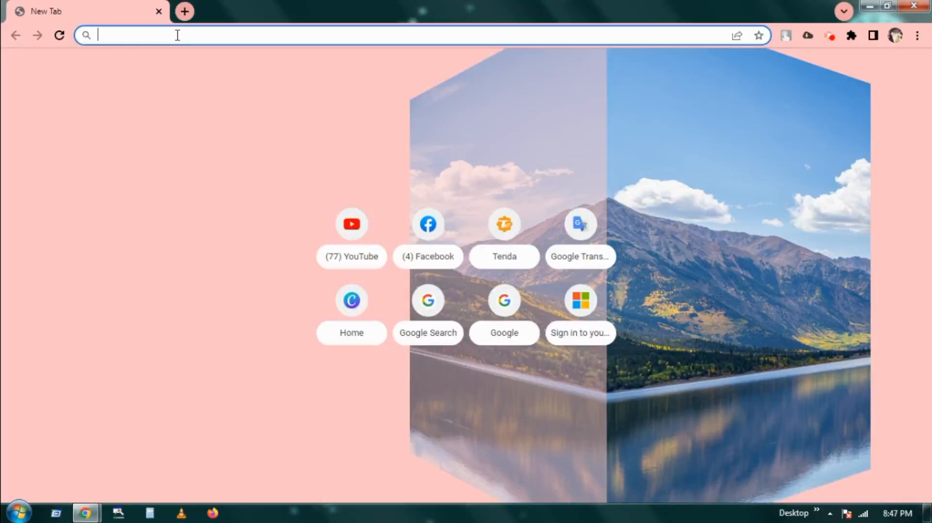
type("c")
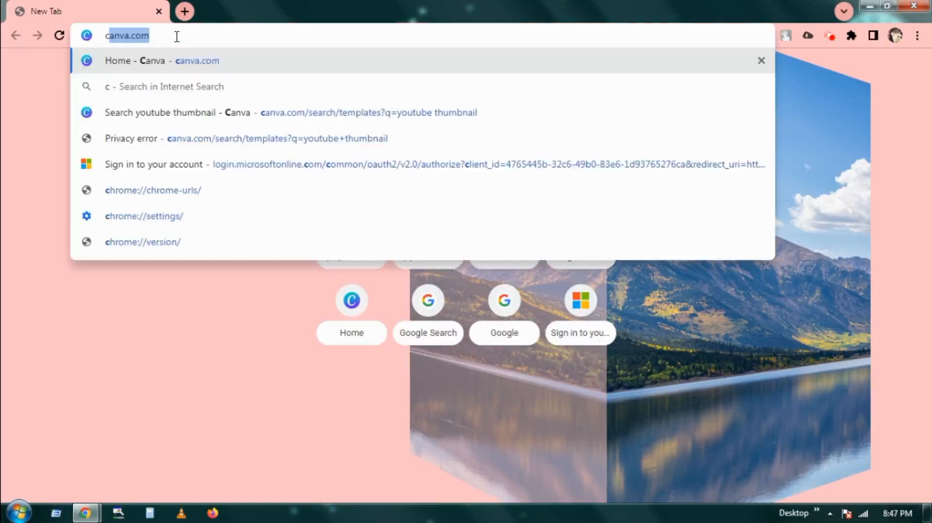
type("anva")
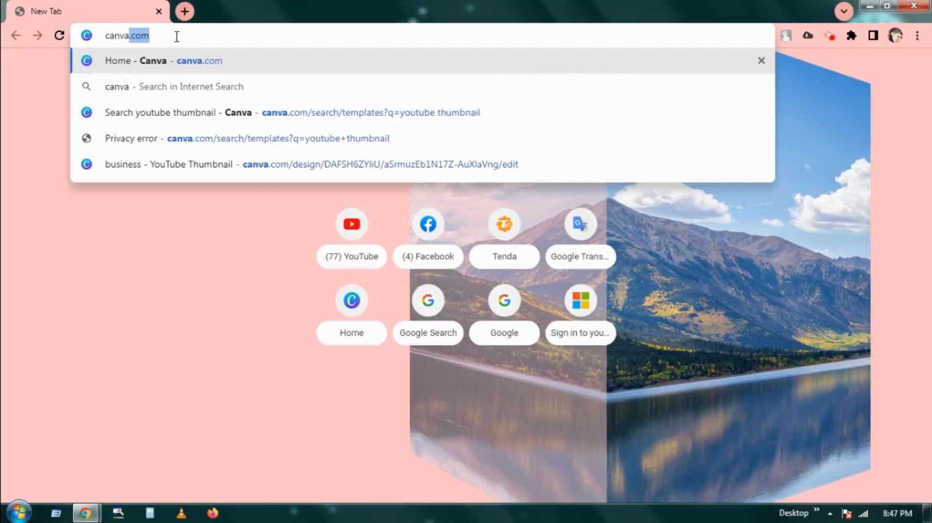
type(".com")
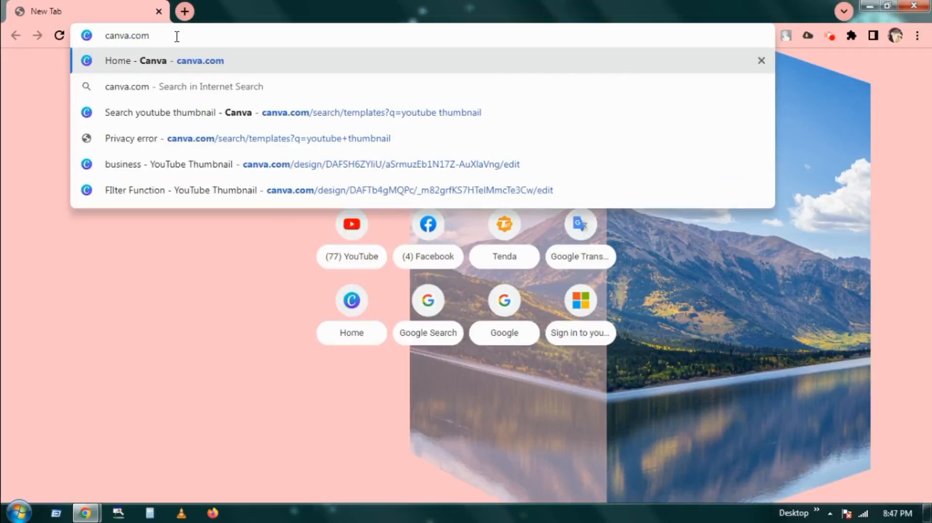
key("Return")
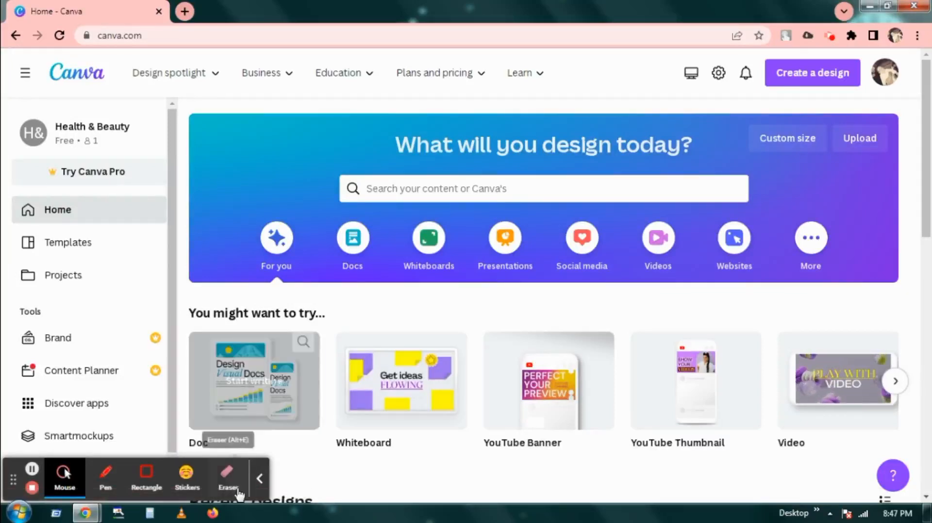
Browse the suggested design types and create a blank YouTube Thumbnail design of 1280 × 720 px
left_click(261, 481)
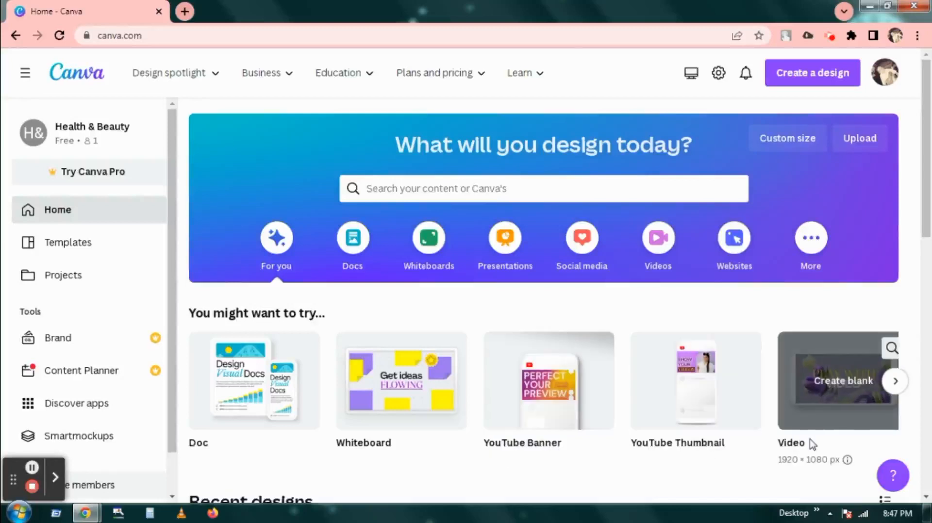
left_click(903, 390)
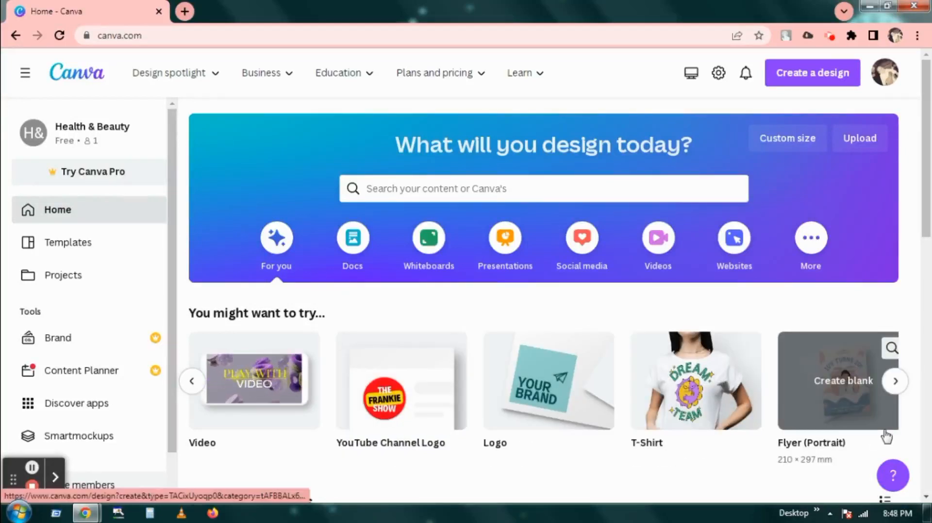
left_click(898, 385)
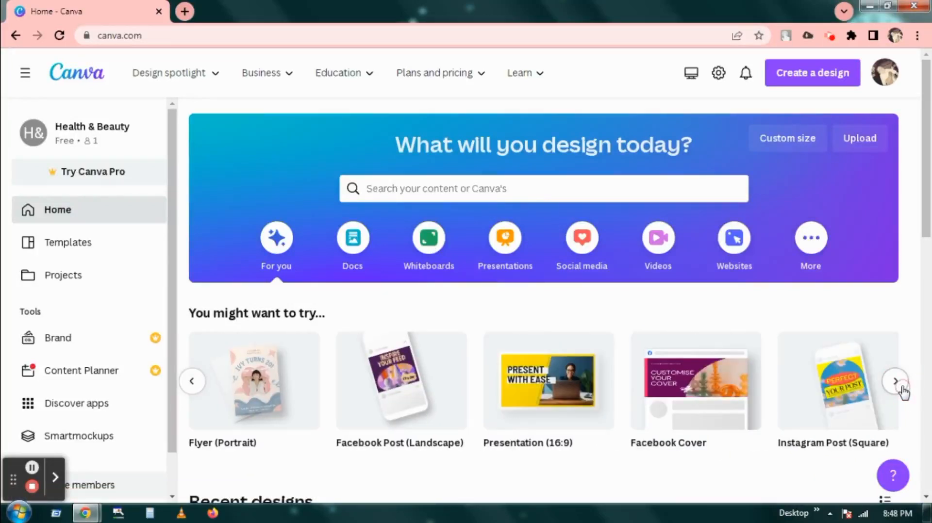
left_click(902, 389)
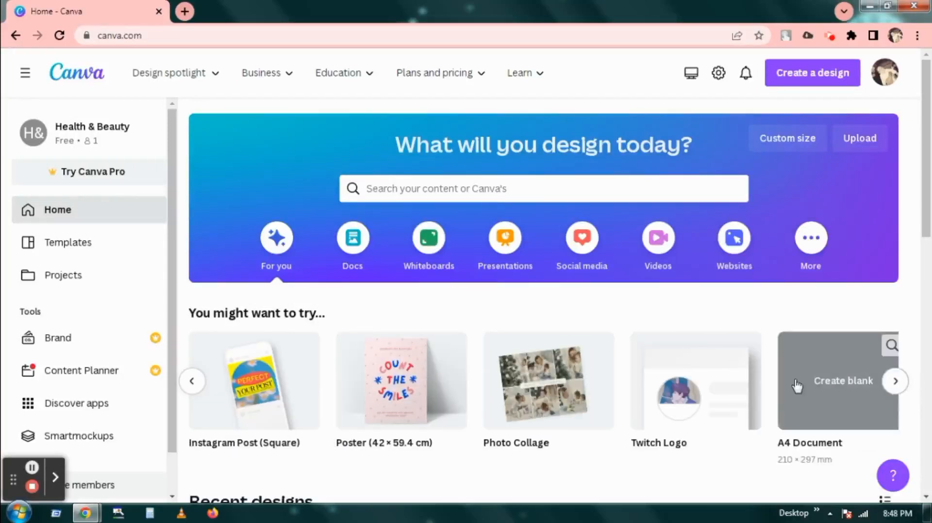
left_click(192, 383)
left_click(192, 384)
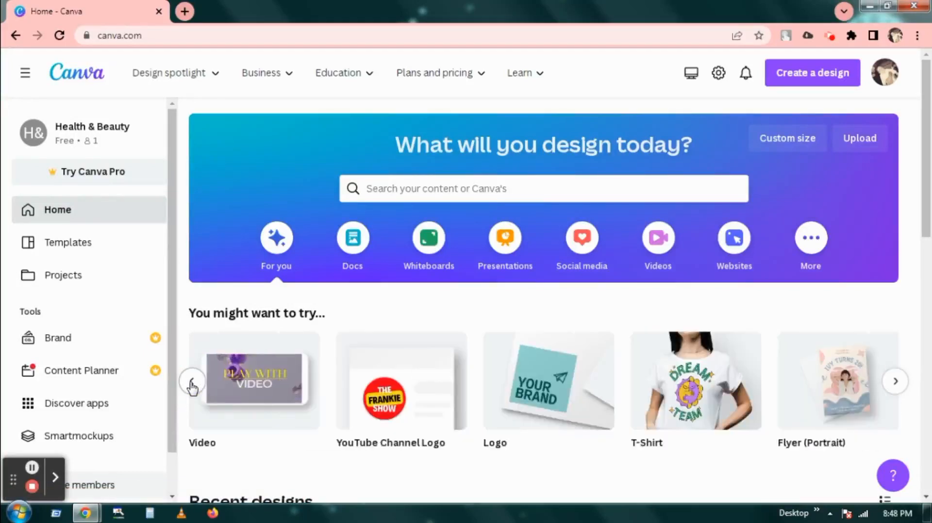
left_click(191, 384)
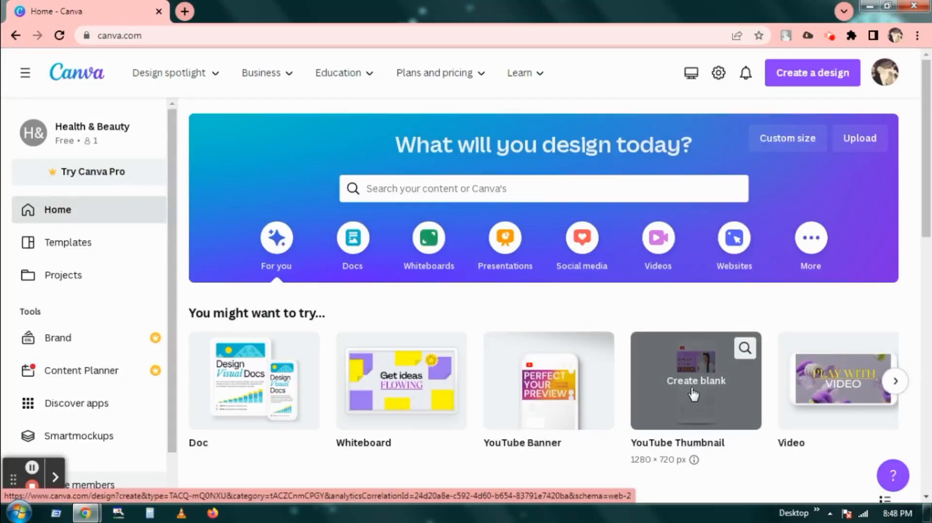
left_click(694, 394)
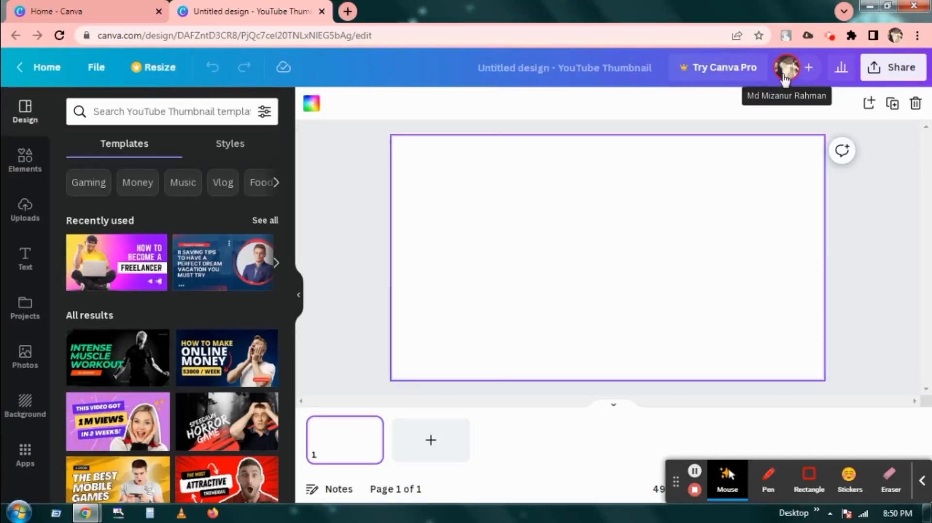
left_click(128, 10)
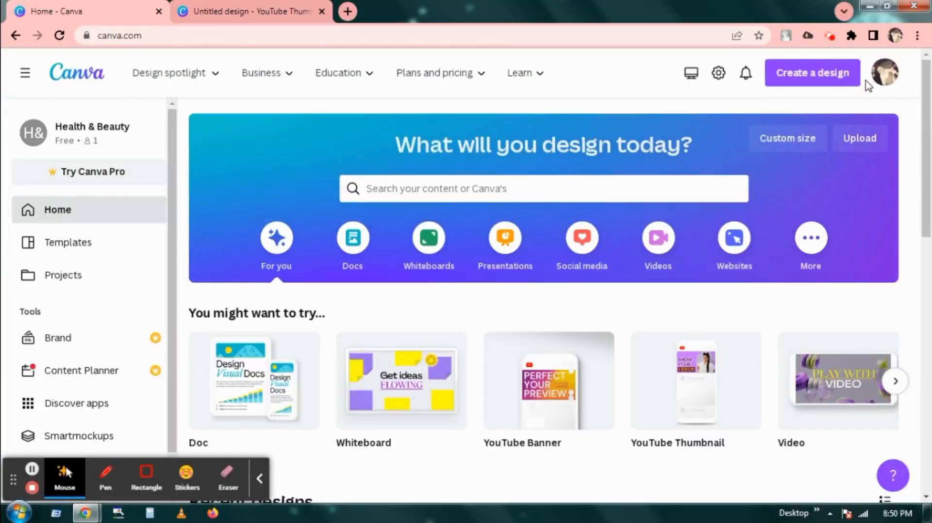
left_click(246, 9)
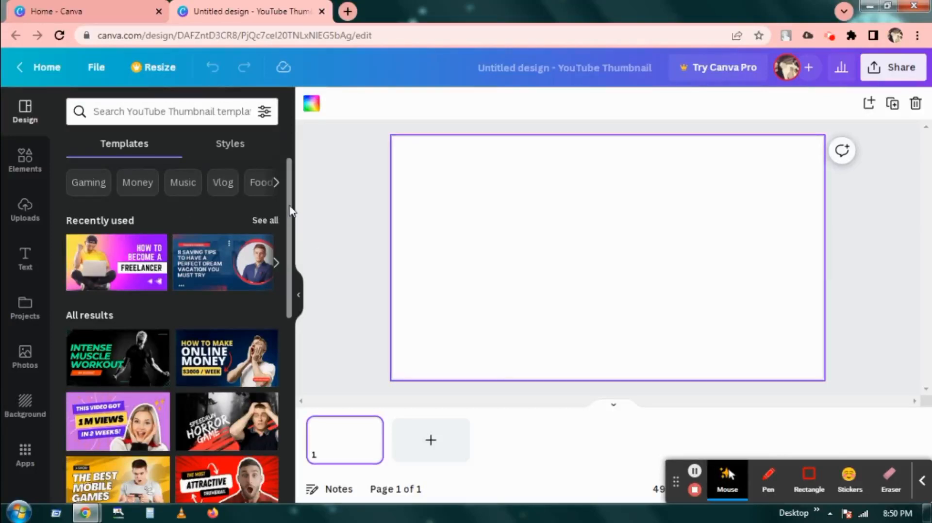
Browse the thumbnail templates and apply the recently used "8 Saving Tips to Have a Perfect Dream Vacation You Must Try" template
left_click_drag(290, 211, 295, 333)
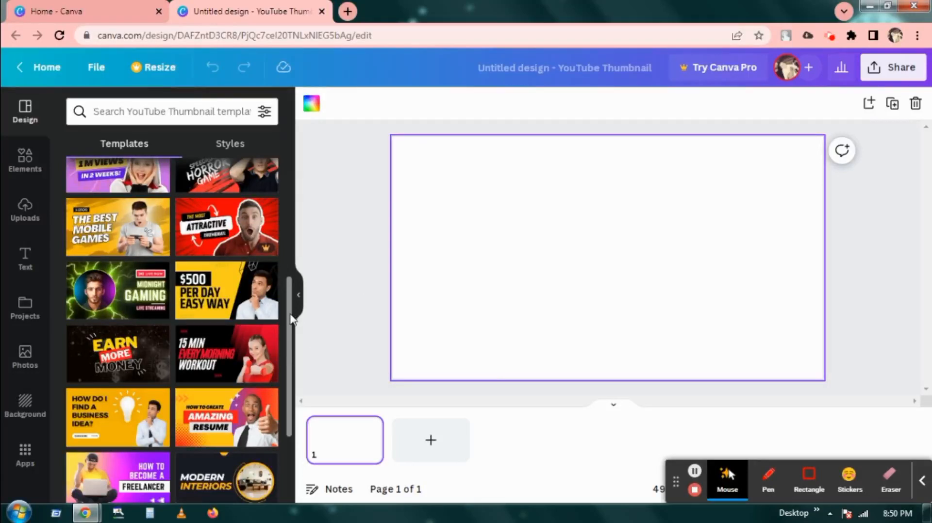
left_click_drag(292, 320, 293, 411)
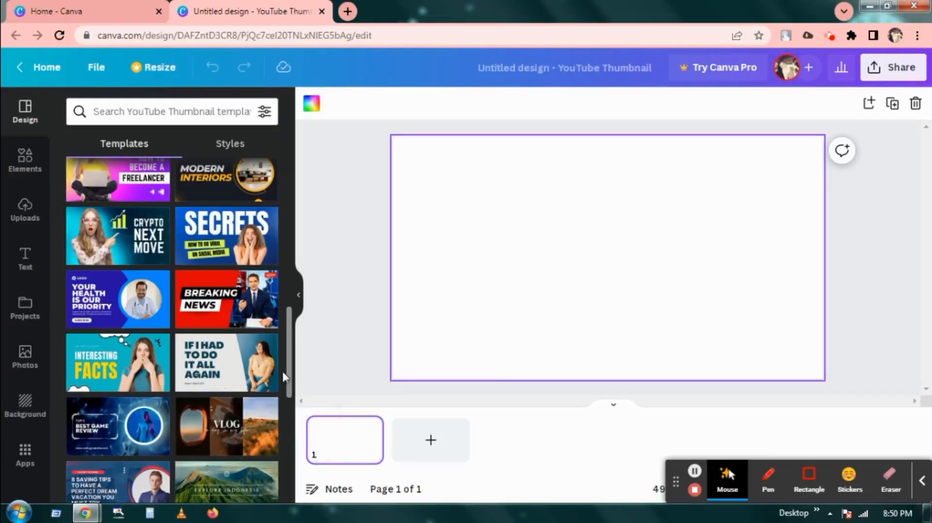
left_click_drag(292, 374, 280, 153)
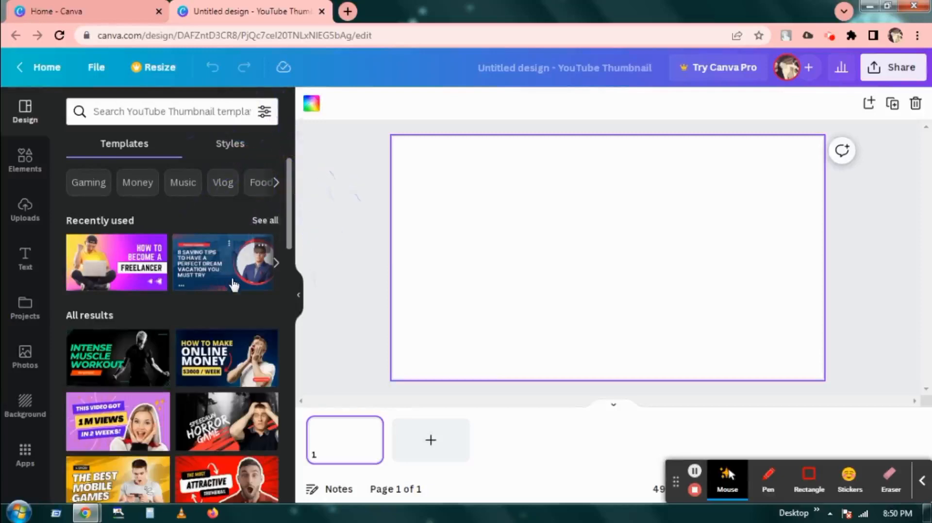
left_click(229, 269)
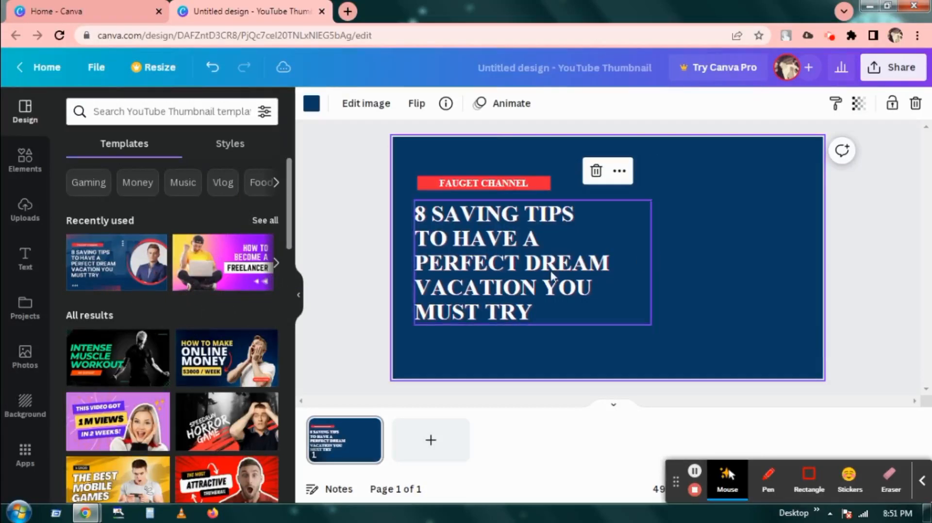
left_click(352, 227)
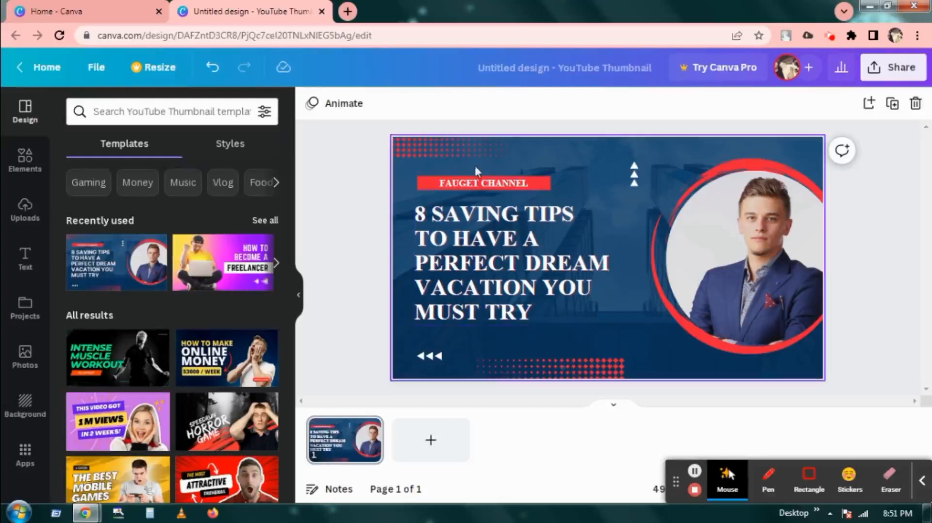
Set the background color of the template's building image to the custom dark green #3F6047
left_click(584, 155)
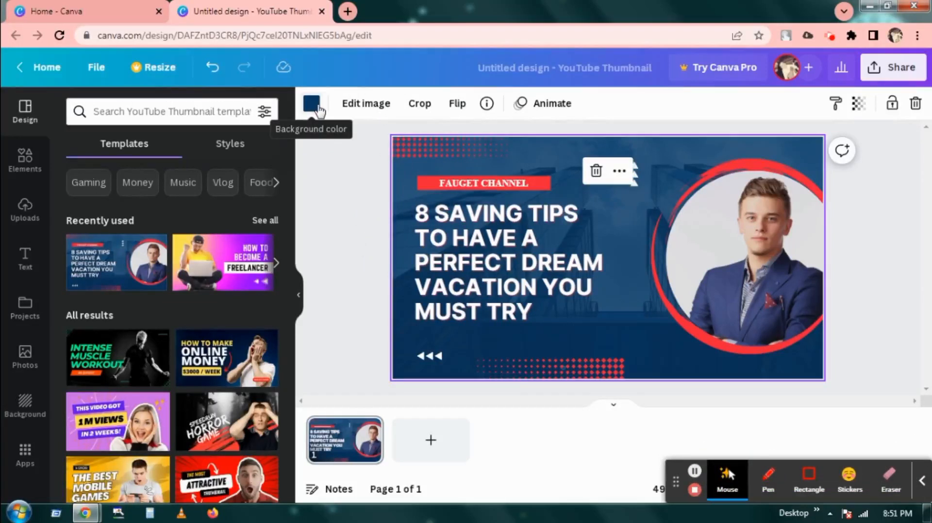
left_click(316, 108)
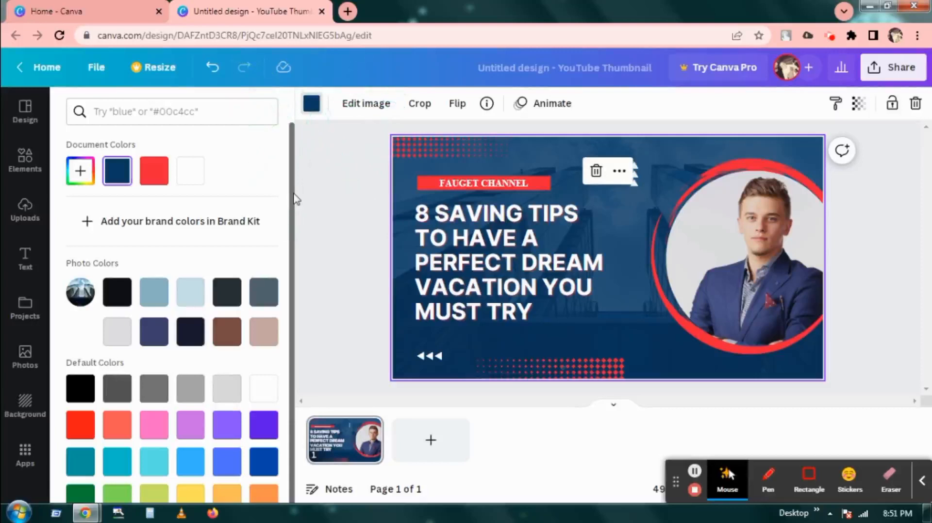
scroll(293, 209, "down", 2)
scroll(294, 233, "up", 2)
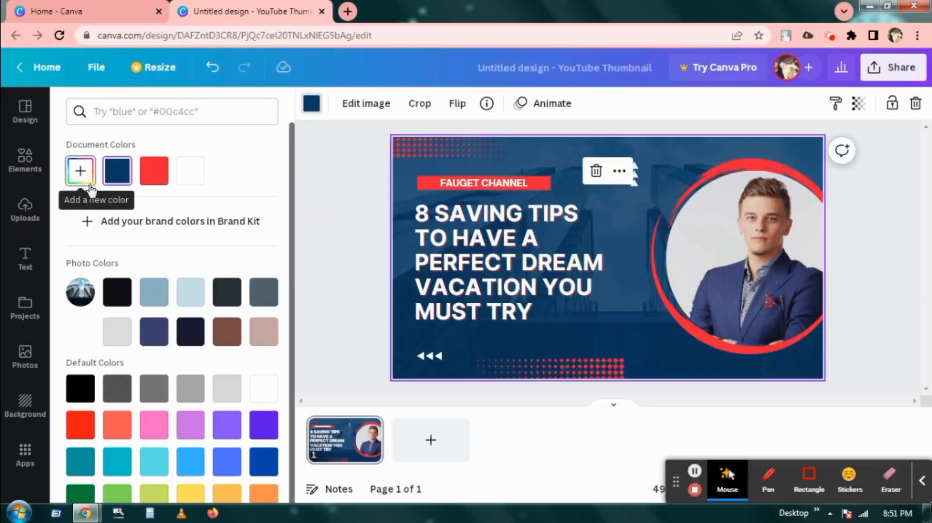
left_click(89, 186)
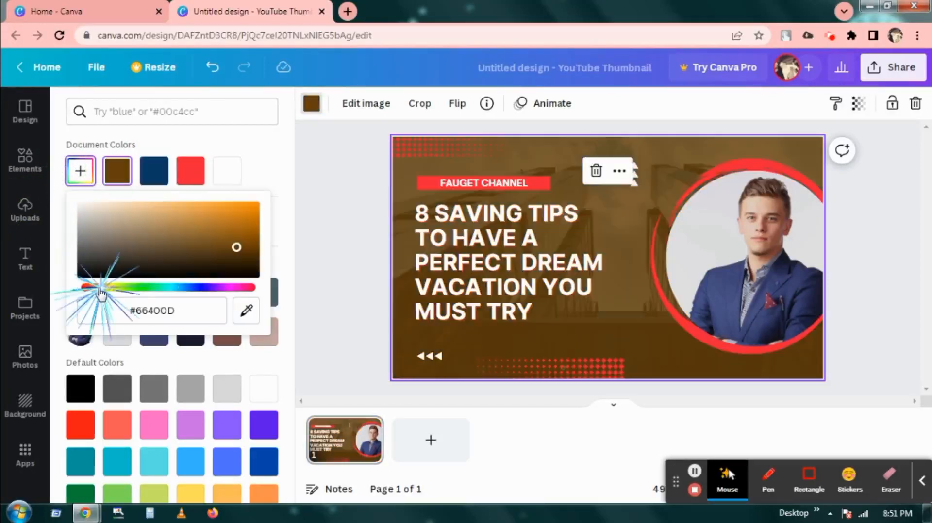
left_click(89, 289)
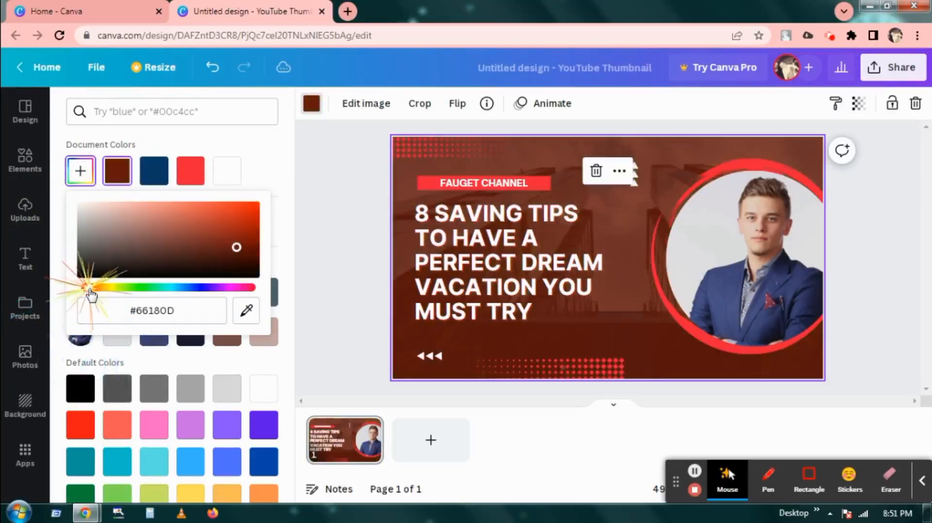
left_click(180, 217)
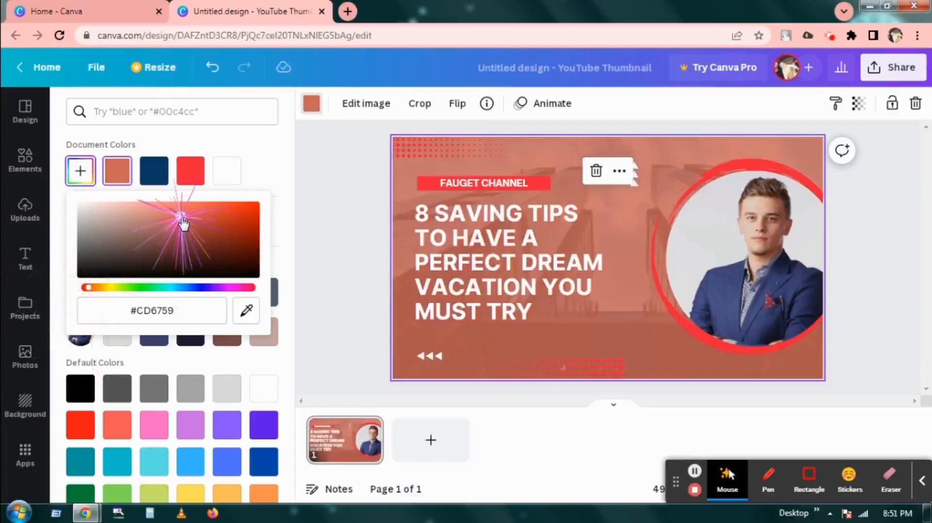
left_click(202, 217)
left_click(151, 290)
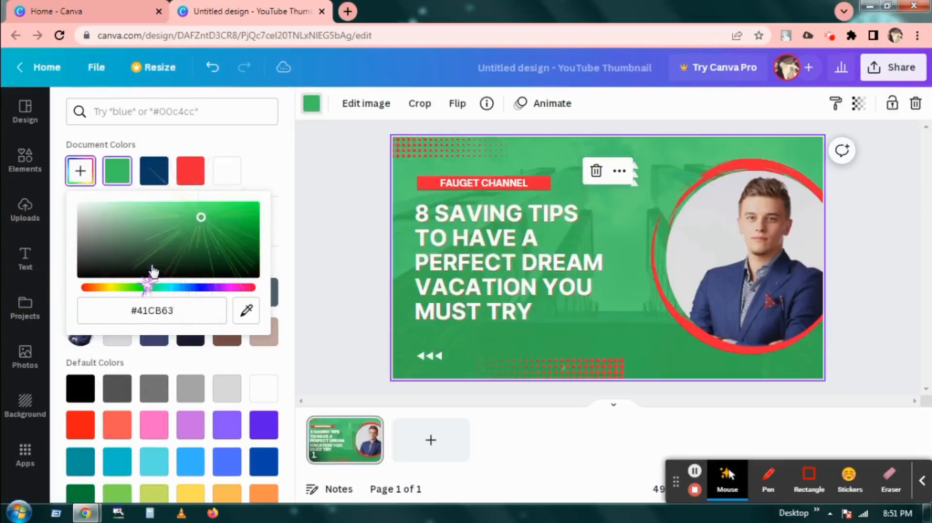
left_click(156, 208)
left_click(141, 209)
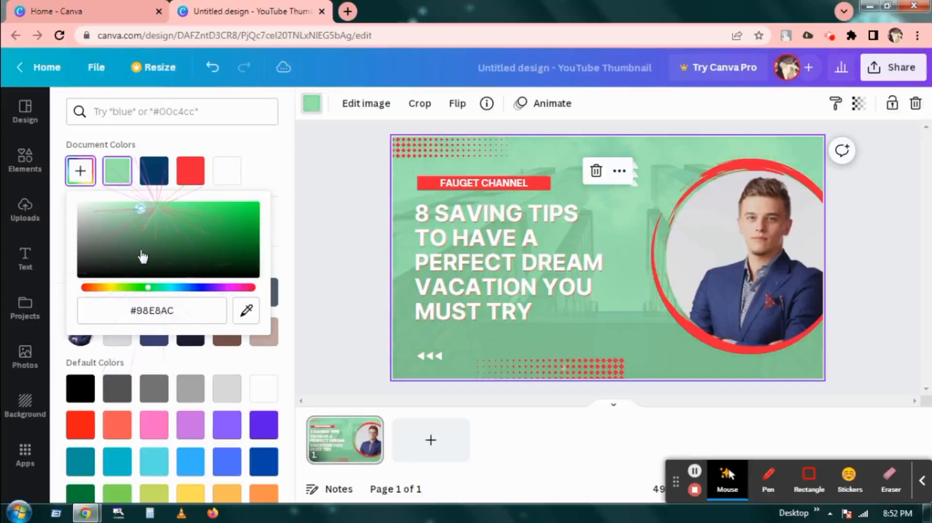
left_click(140, 250)
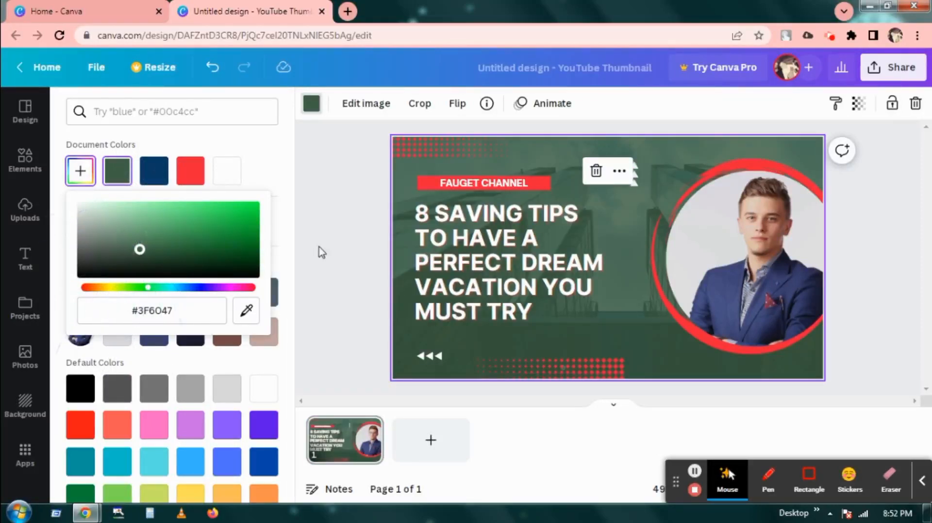
left_click(351, 231)
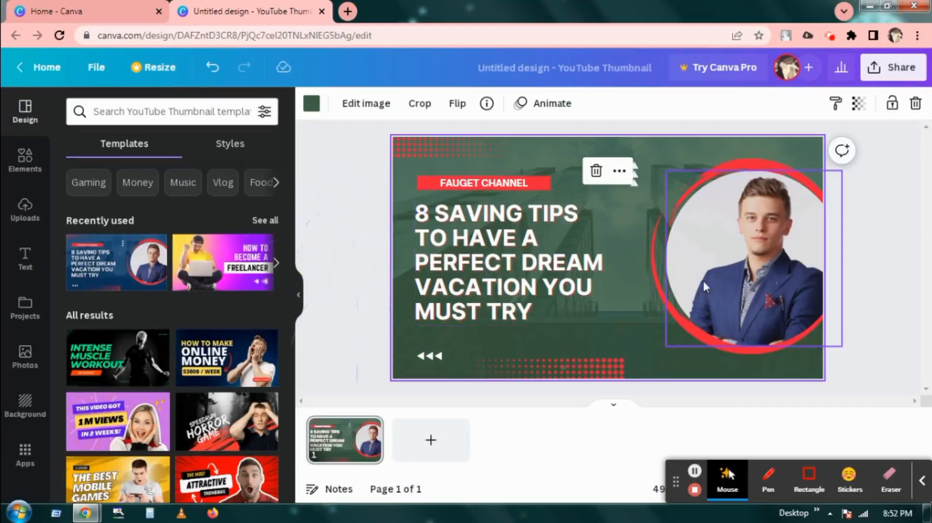
Delete the man's portrait and its circular frame from inside the red ring
left_click(751, 244)
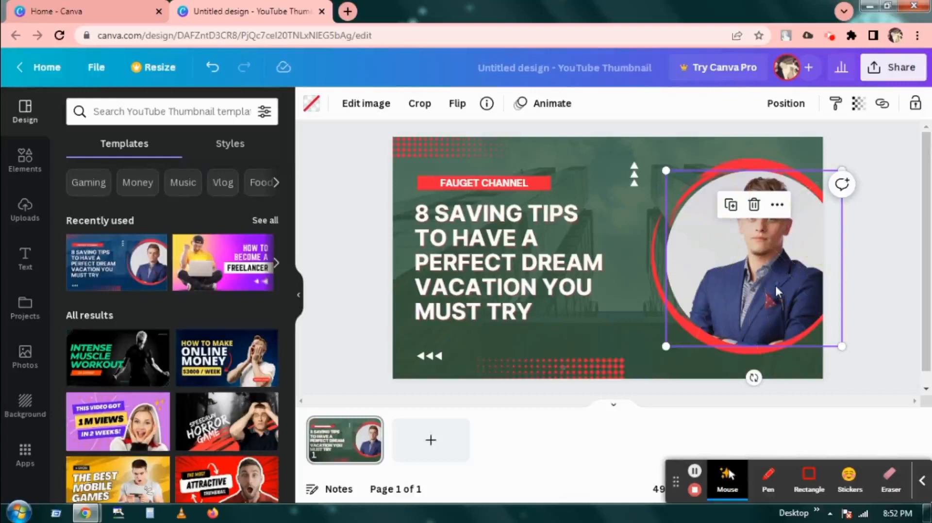
key("Delete")
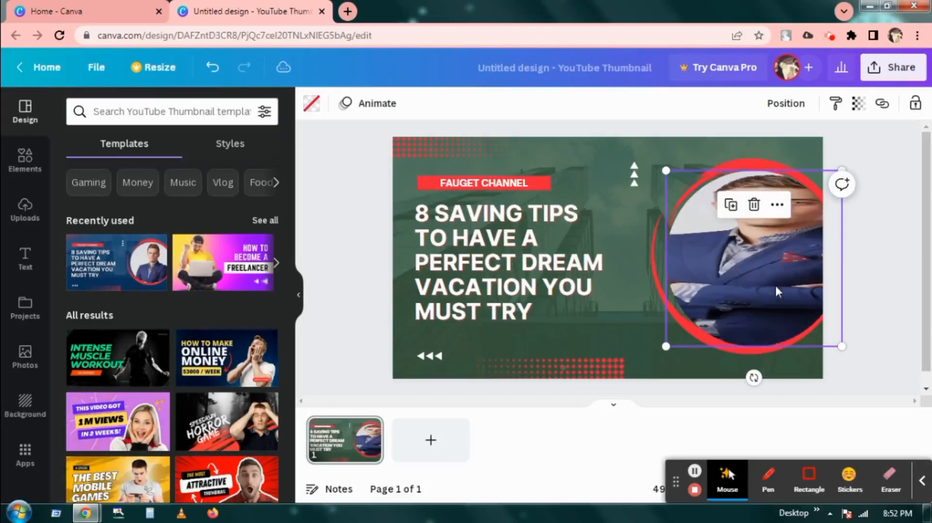
key("Delete")
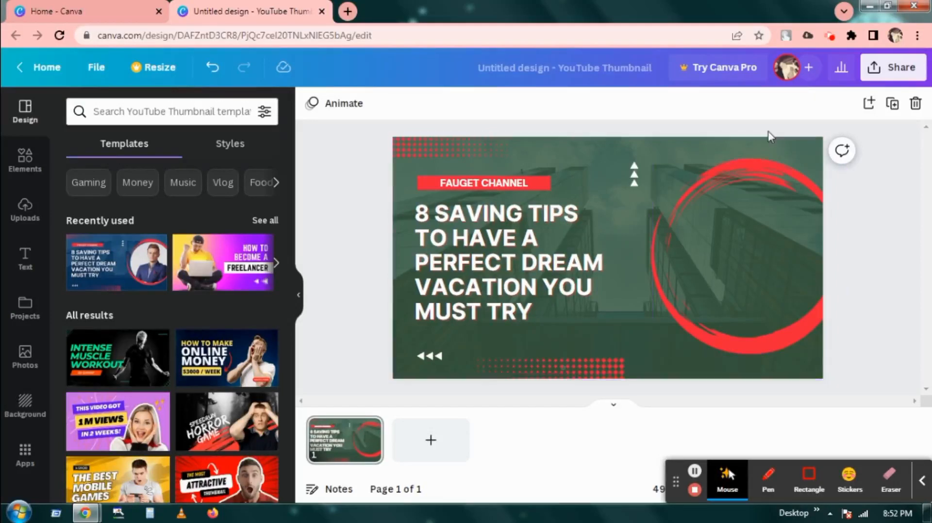
left_click(757, 210)
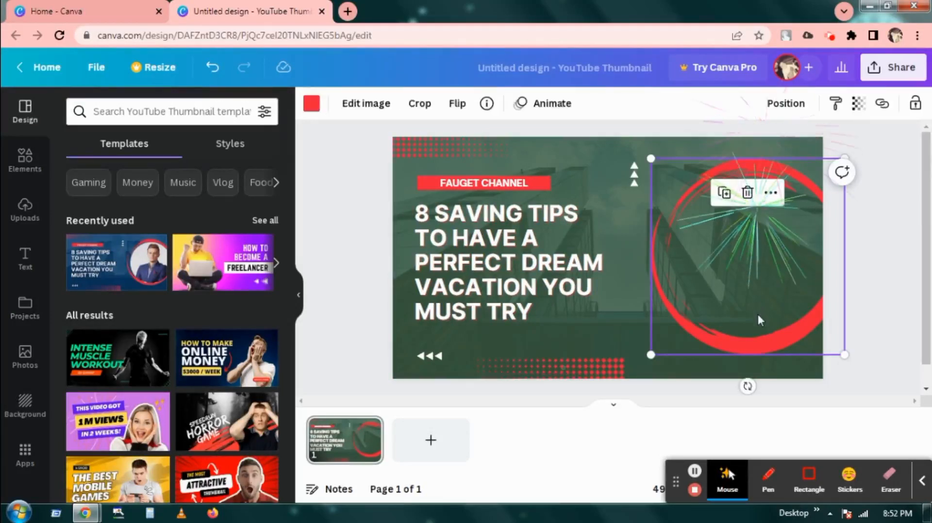
left_click(860, 270)
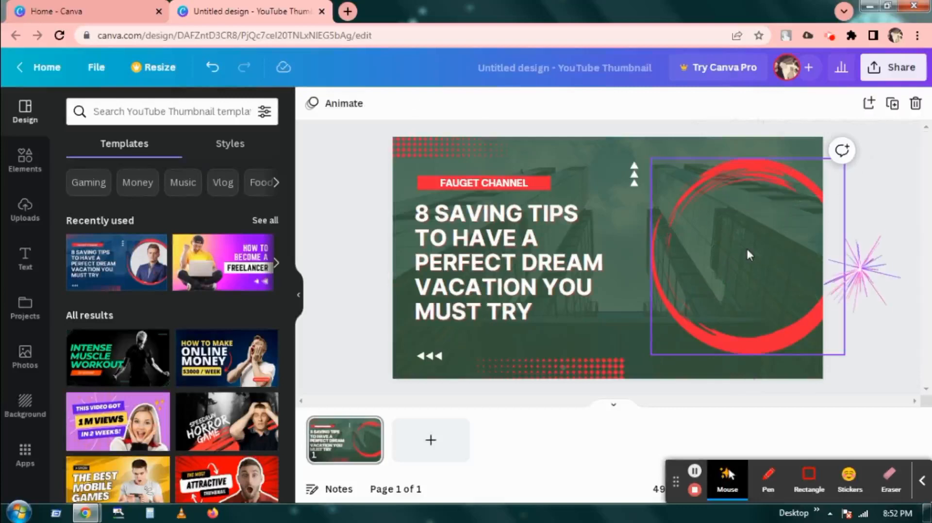
Shift the red ring slightly up and to the left on the thumbnail
left_click(746, 251)
left_click_drag(746, 250, 732, 238)
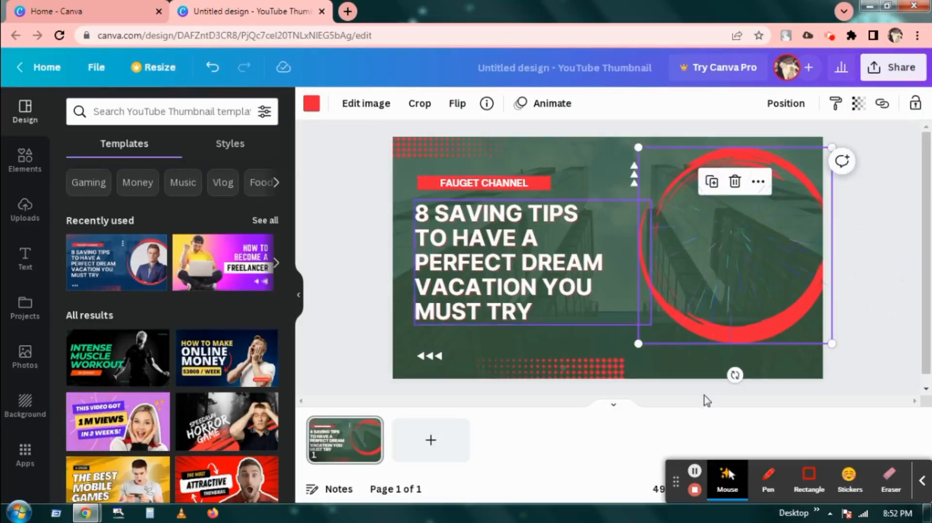
Search the elements for "Frame", add the scalloped circle frame, and place it over the lower middle of the thumbnail
left_click(29, 158)
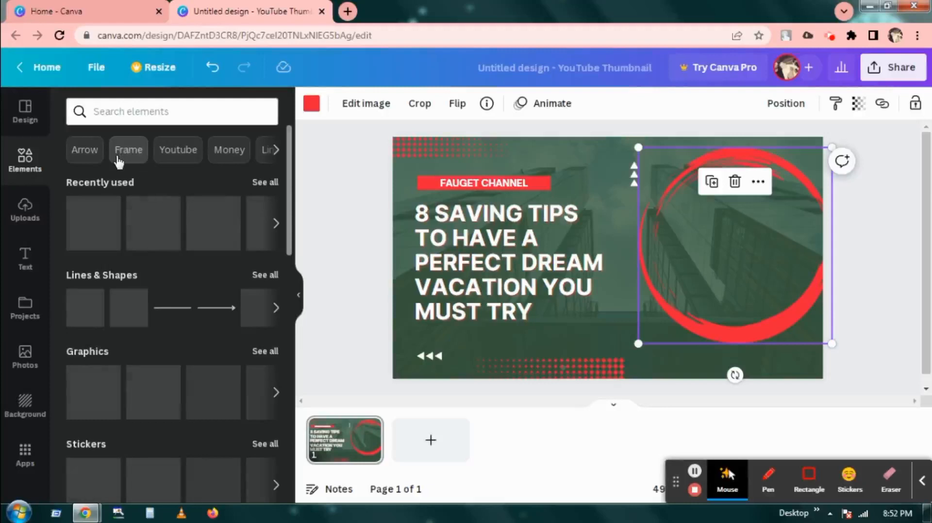
left_click(129, 151)
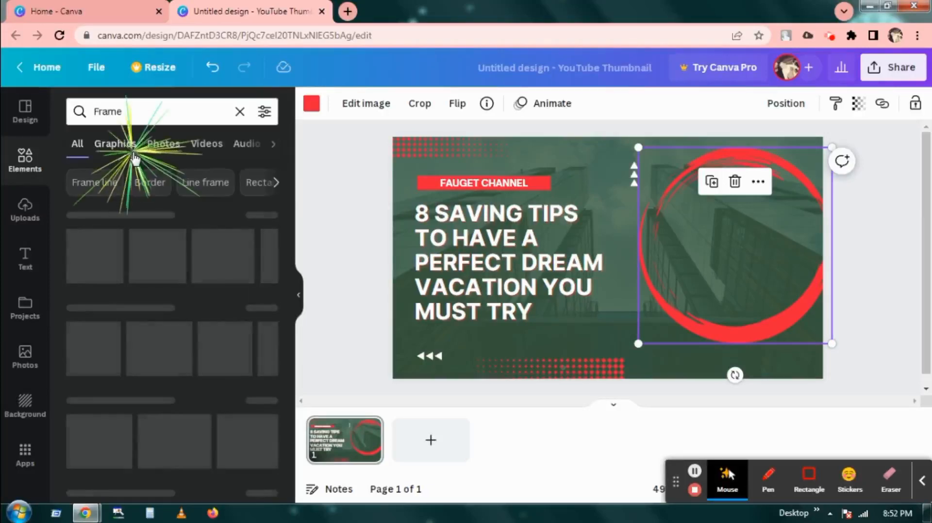
left_click(695, 471)
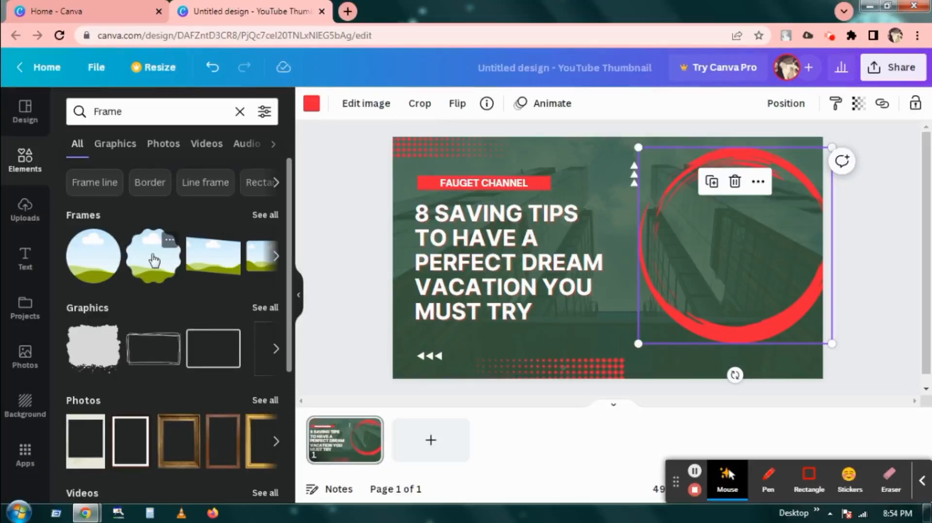
left_click(154, 261)
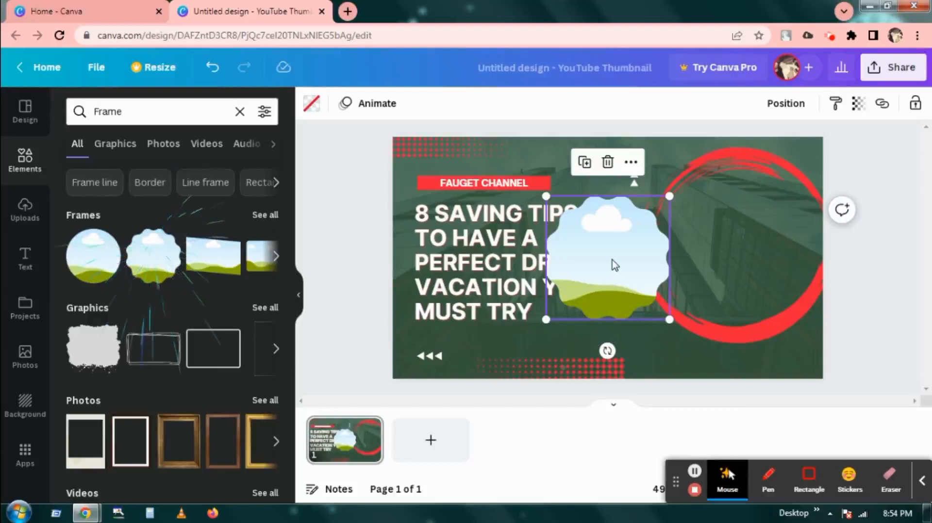
left_click_drag(615, 265, 602, 310)
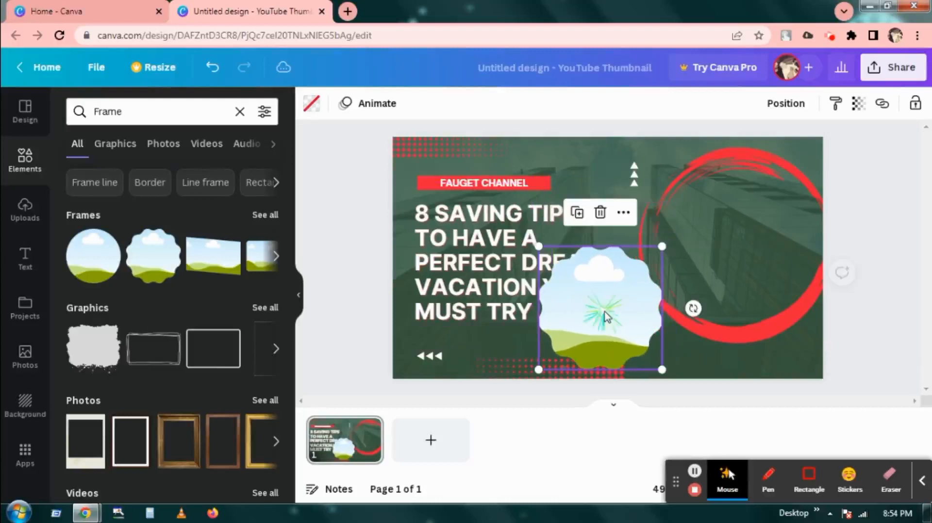
left_click(763, 258)
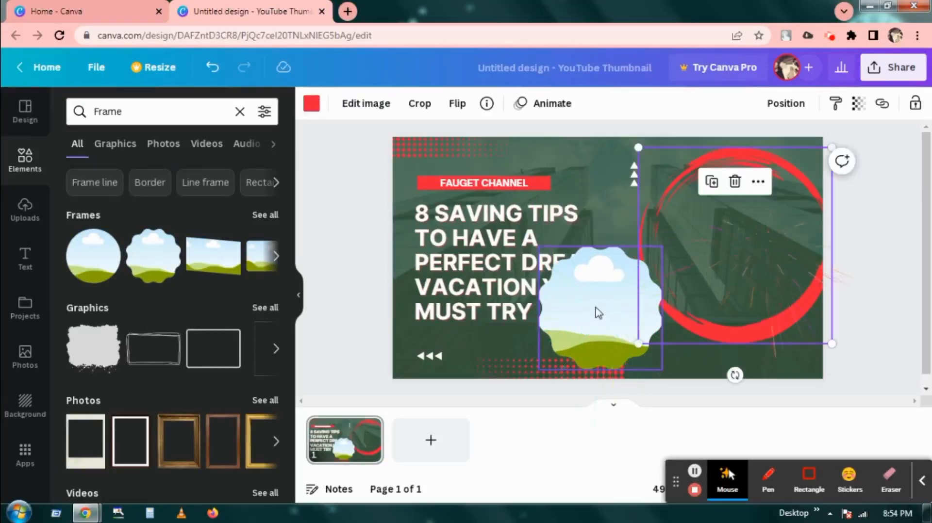
left_click(598, 311)
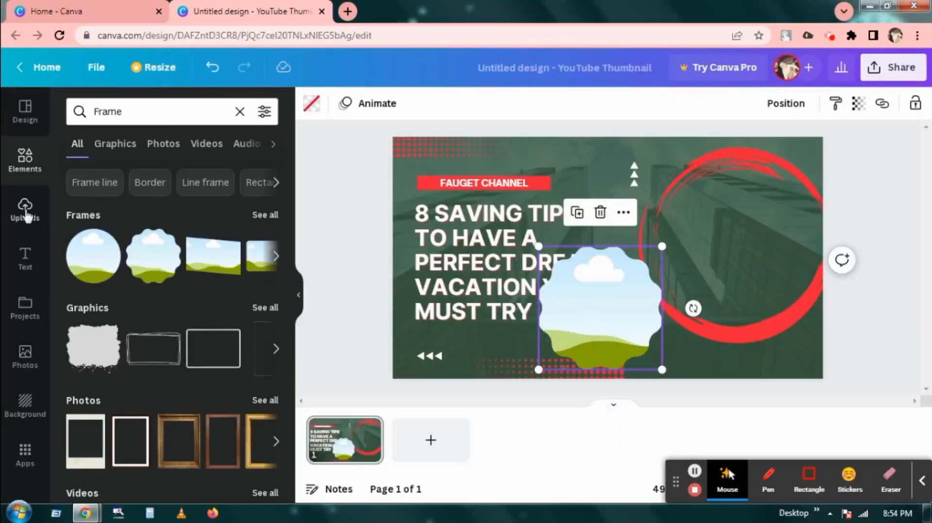
Browse the uploaded images for a cut-out portrait photo
left_click(25, 212)
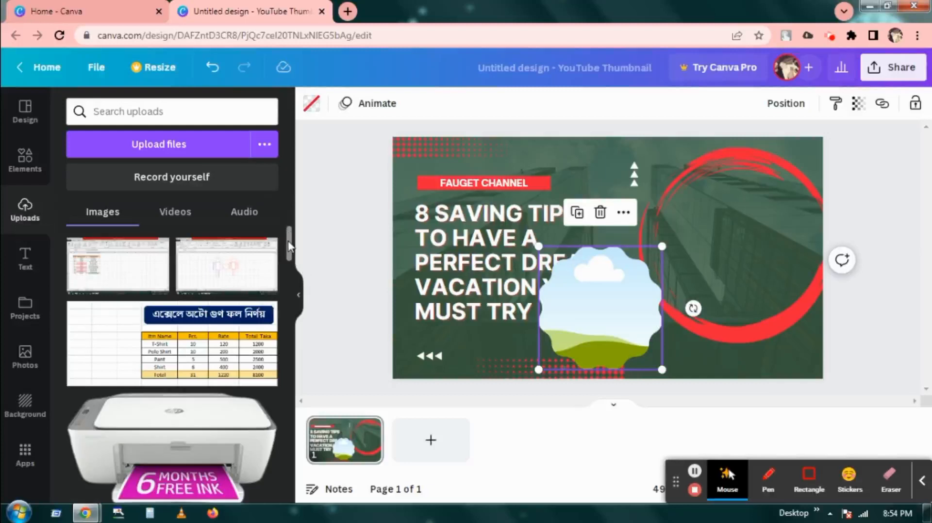
left_click_drag(289, 242, 295, 291)
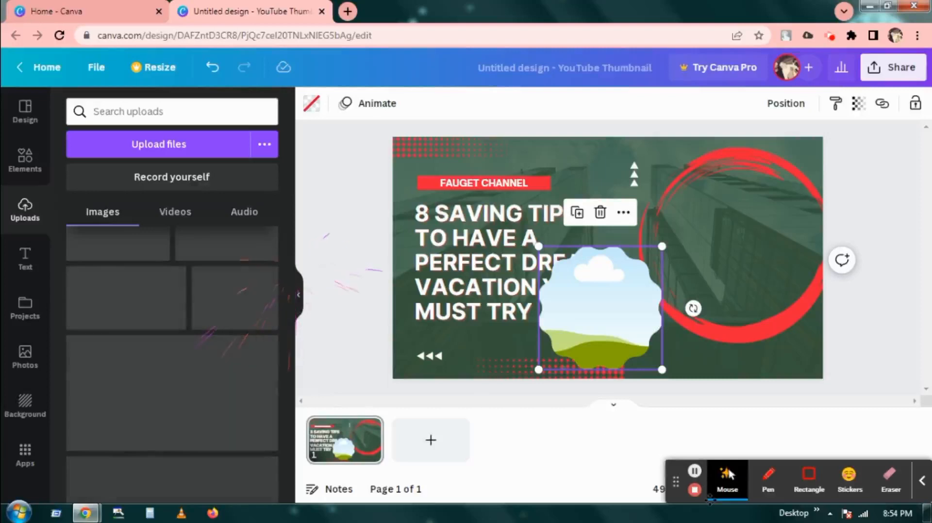
left_click(768, 475)
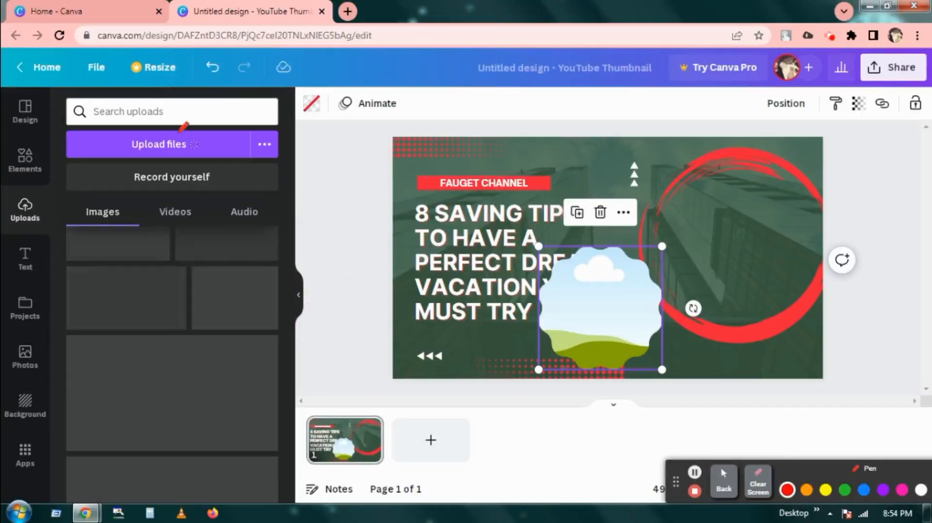
mouse_move(119, 130)
left_mouse_down()
mouse_move(125, 161)
mouse_move(156, 164)
mouse_move(197, 145)
mouse_move(171, 116)
left_mouse_up()
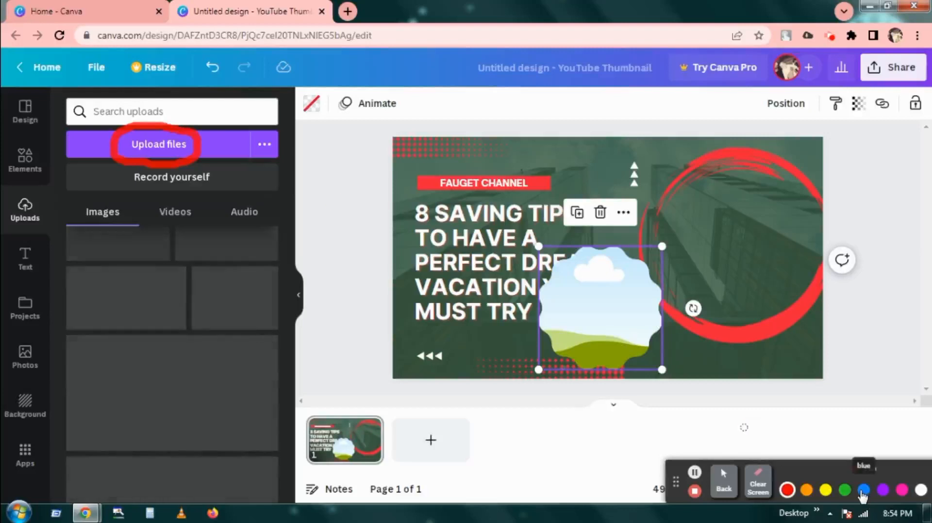
left_click(735, 488)
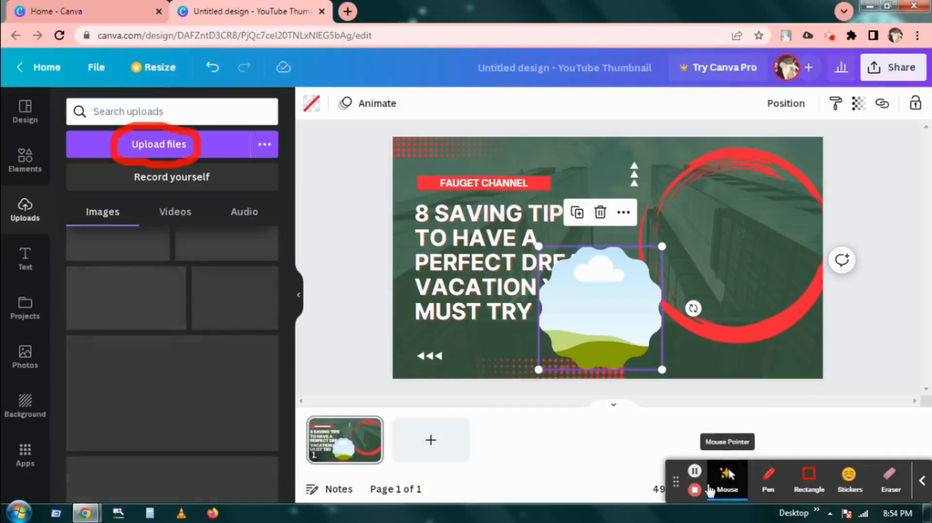
left_click(726, 485)
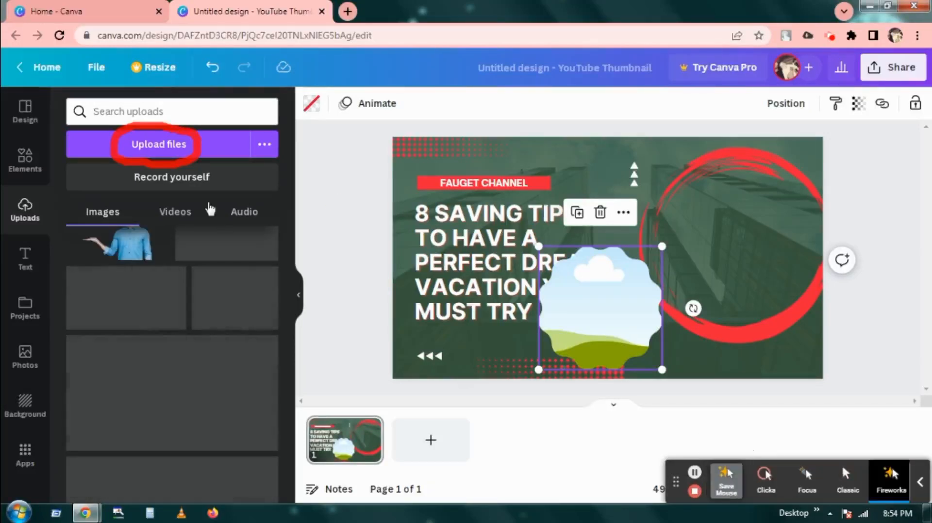
left_click(160, 151)
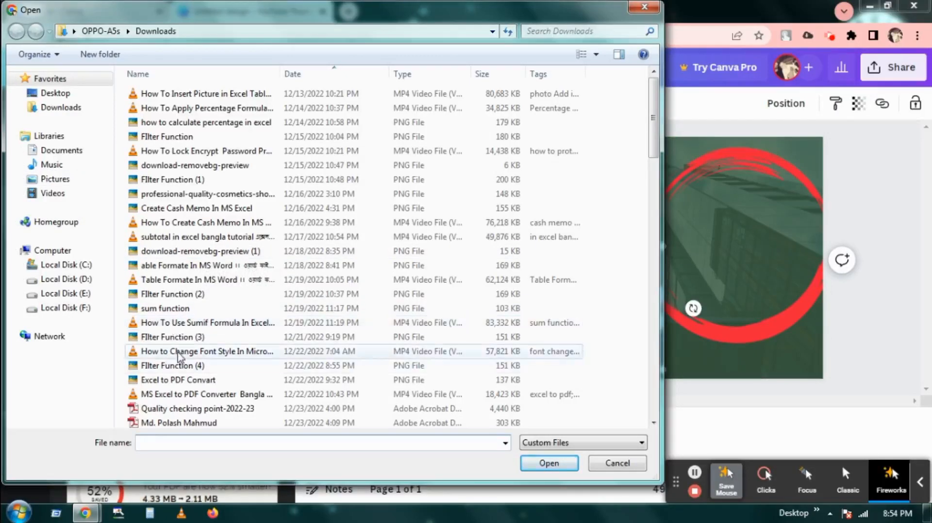
left_click(178, 353)
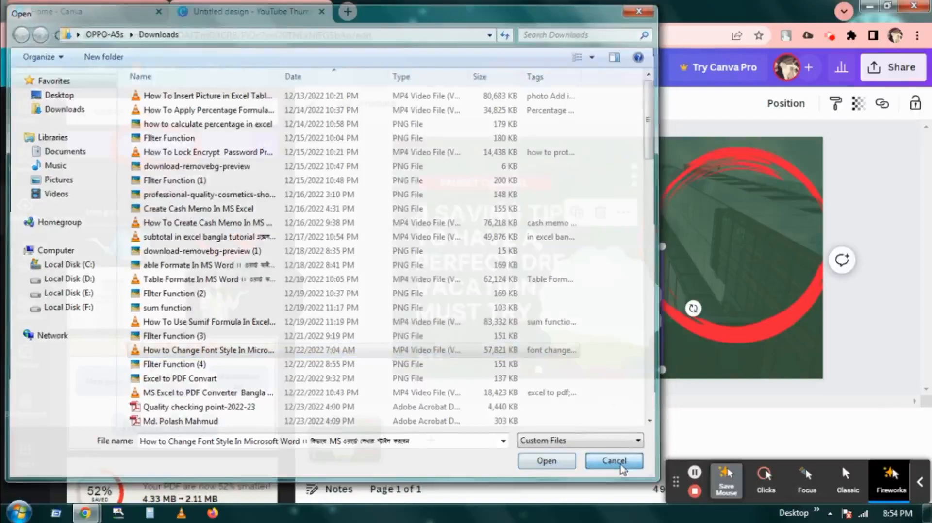
left_click(607, 466)
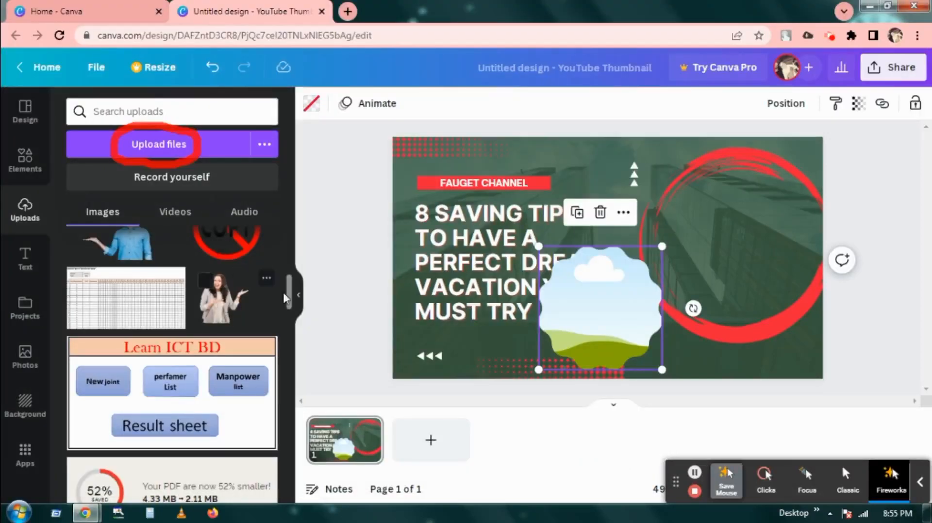
Insert the uploaded photo of the gesturing woman into the scalloped frame and move the frame to the thumbnail's upper middle
mouse_move(291, 294)
left_mouse_down()
mouse_move(290, 209)
mouse_move(290, 284)
left_mouse_up()
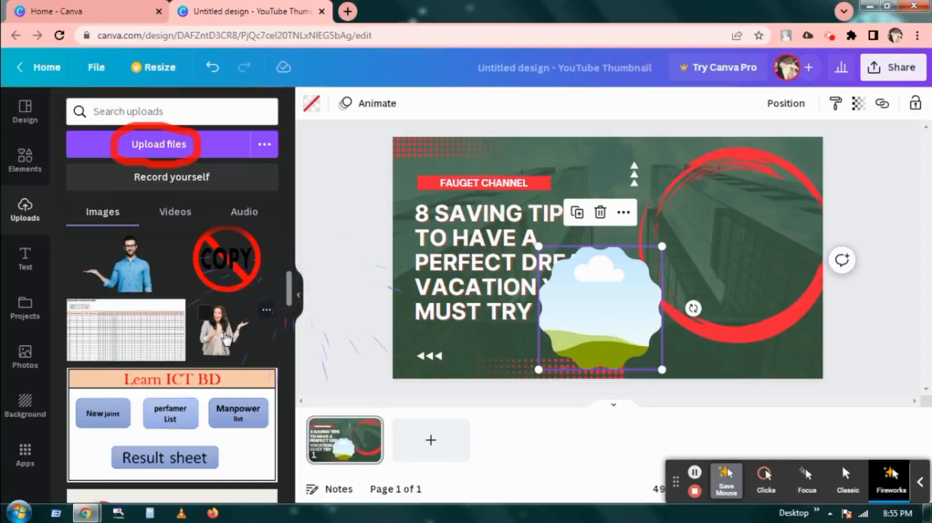
left_click(226, 338)
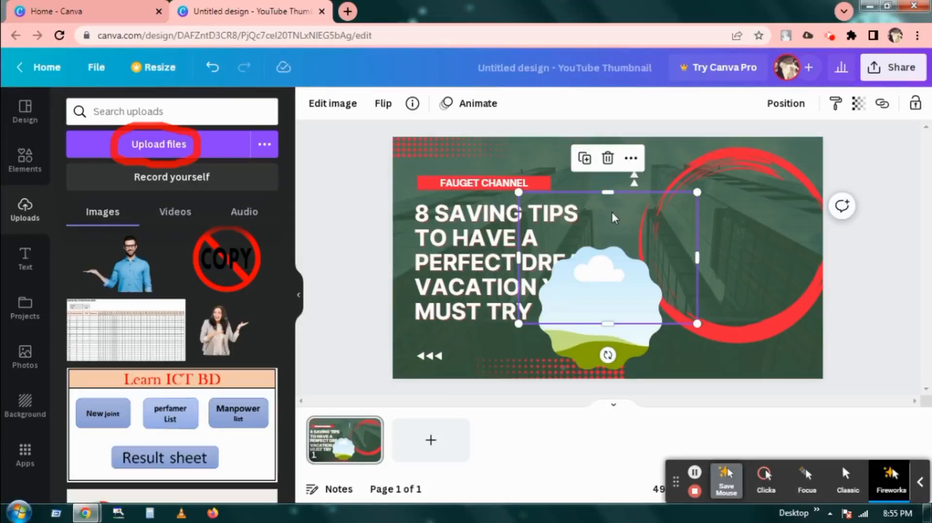
left_click_drag(615, 222, 604, 196)
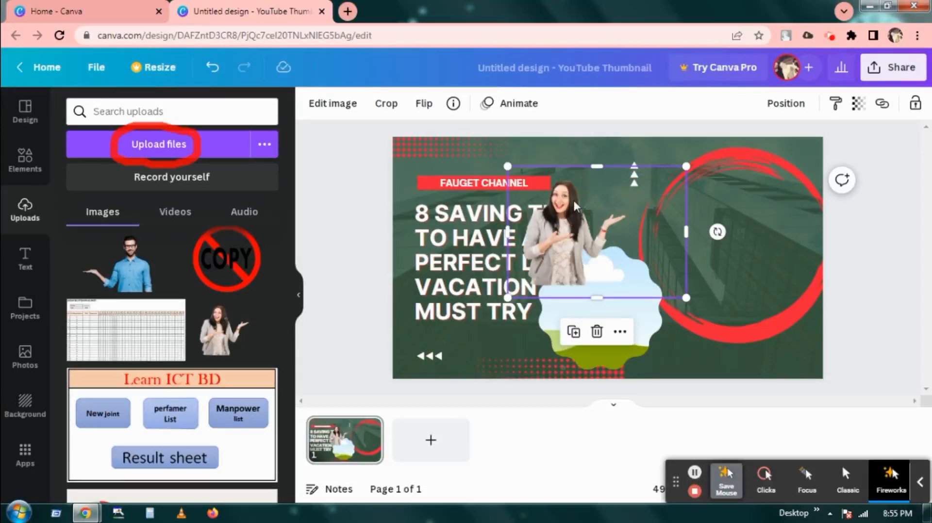
left_click_drag(575, 206, 621, 278)
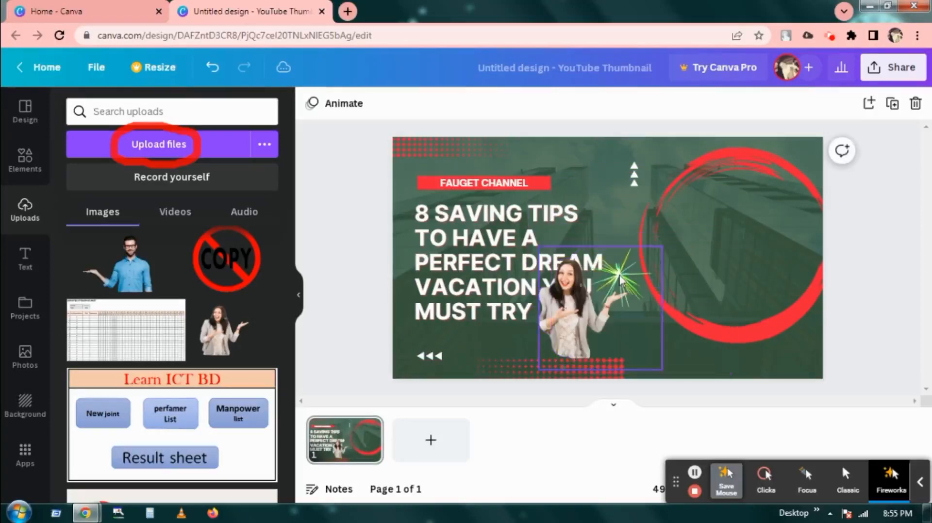
left_click_drag(569, 307, 593, 308)
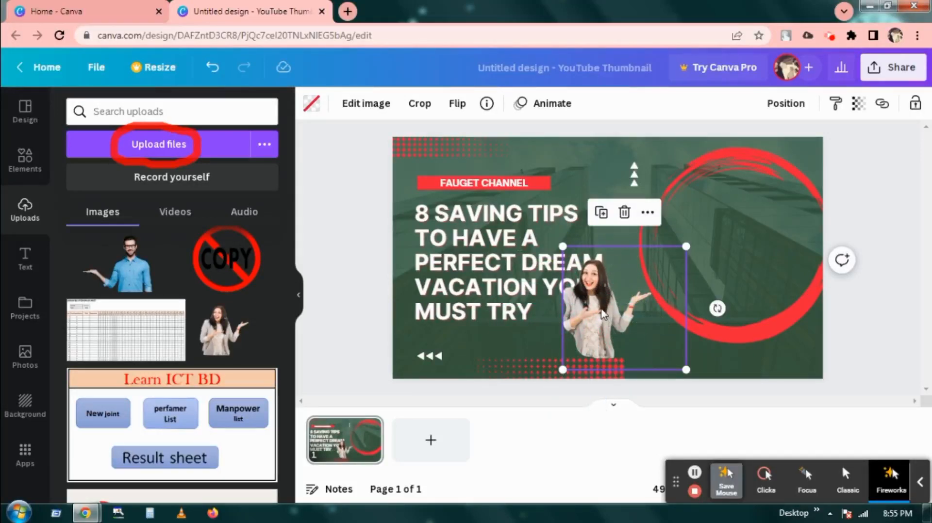
left_click_drag(605, 306, 616, 183)
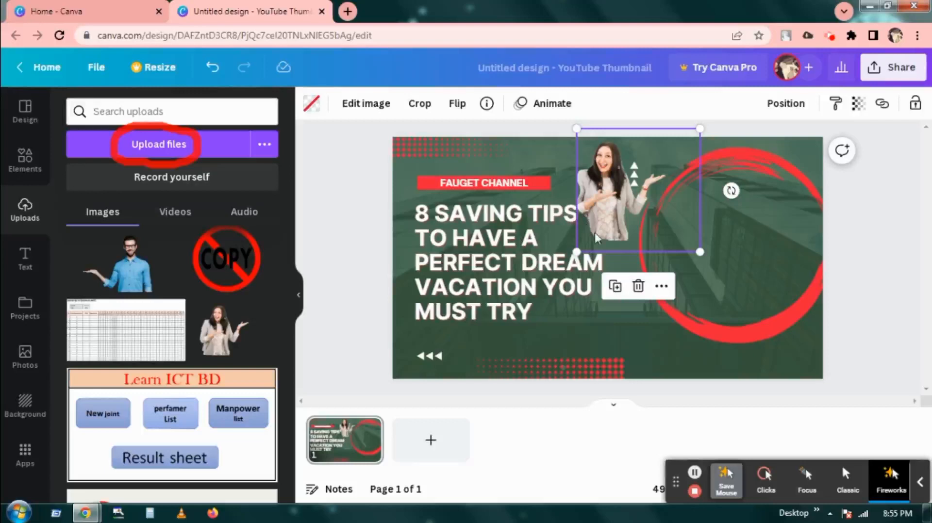
Delete the woman's photo from the scalloped frame, then delete the empty frame
left_click(605, 185)
left_click(640, 286)
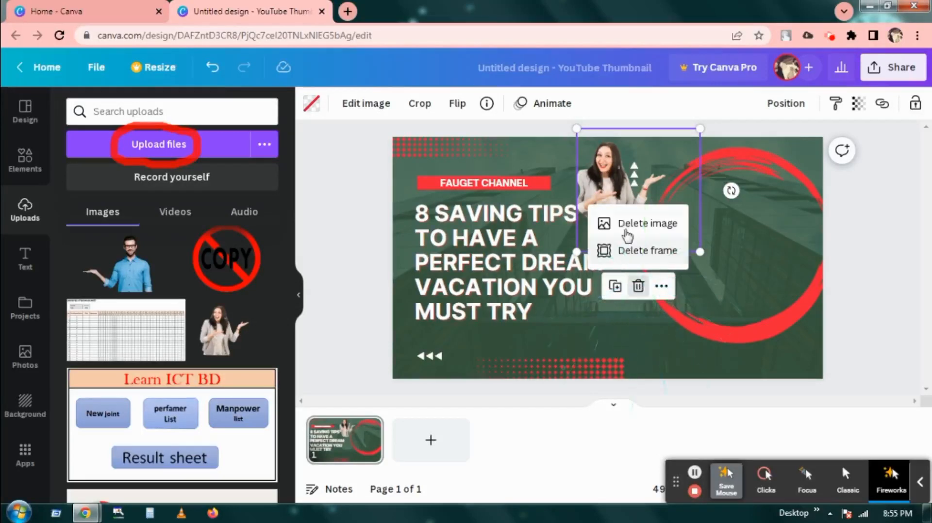
left_click(624, 228)
left_click_drag(625, 194, 518, 207)
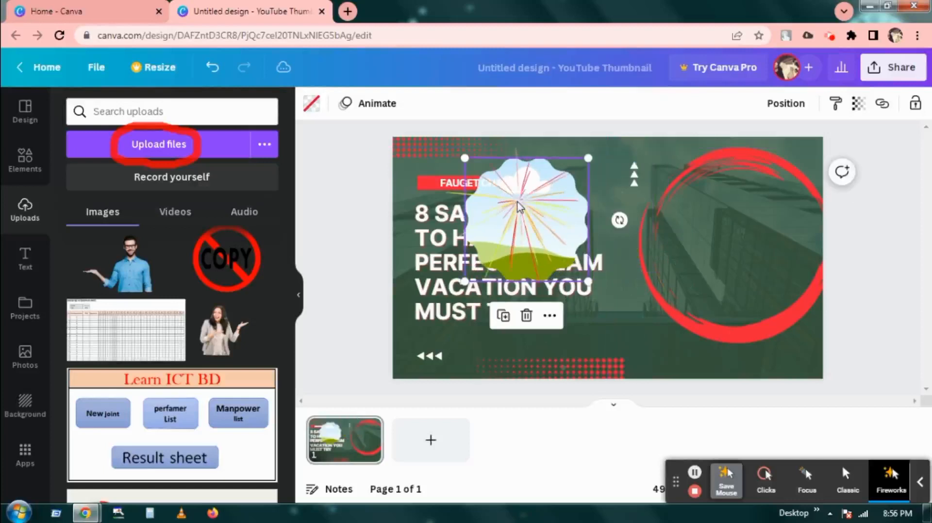
key("Delete")
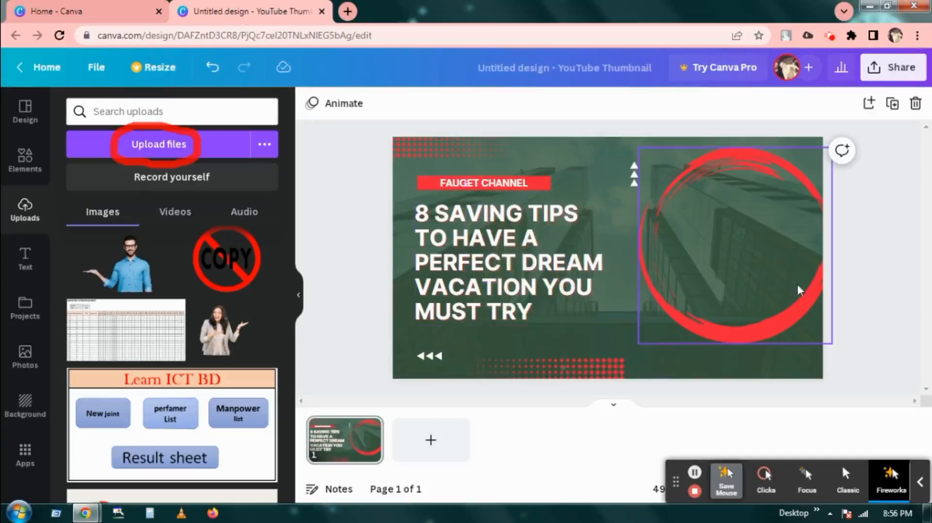
Place the uploaded photo of the man in the blue shirt into the circular frame inside the red ring and enlarge it
left_click(760, 259)
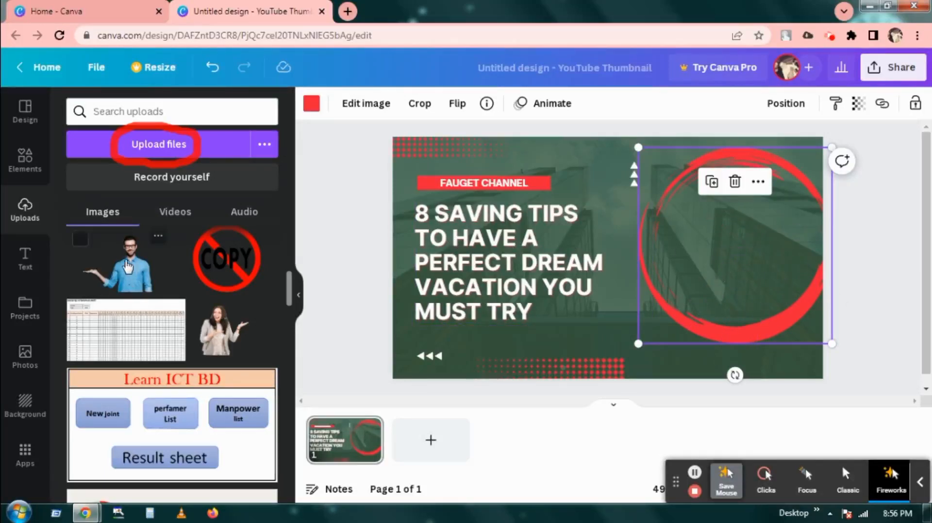
left_click(128, 266)
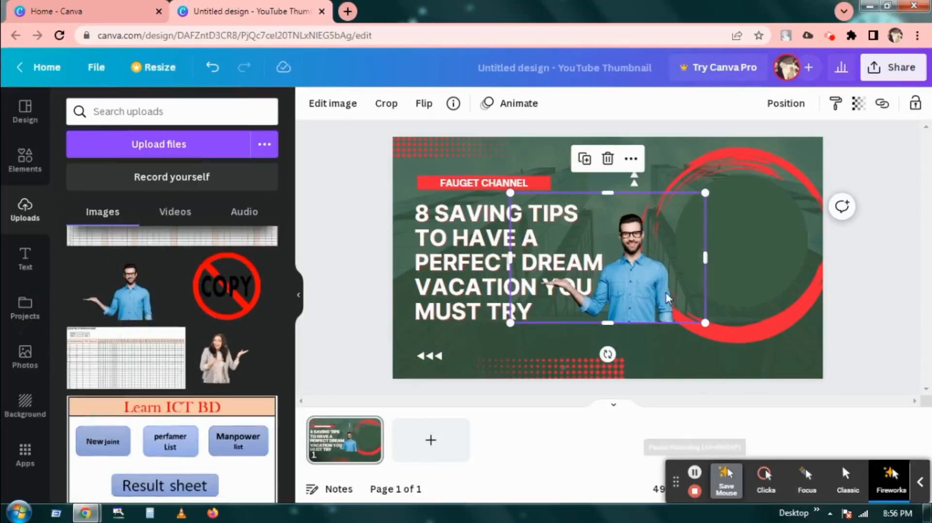
left_click_drag(636, 297, 724, 272)
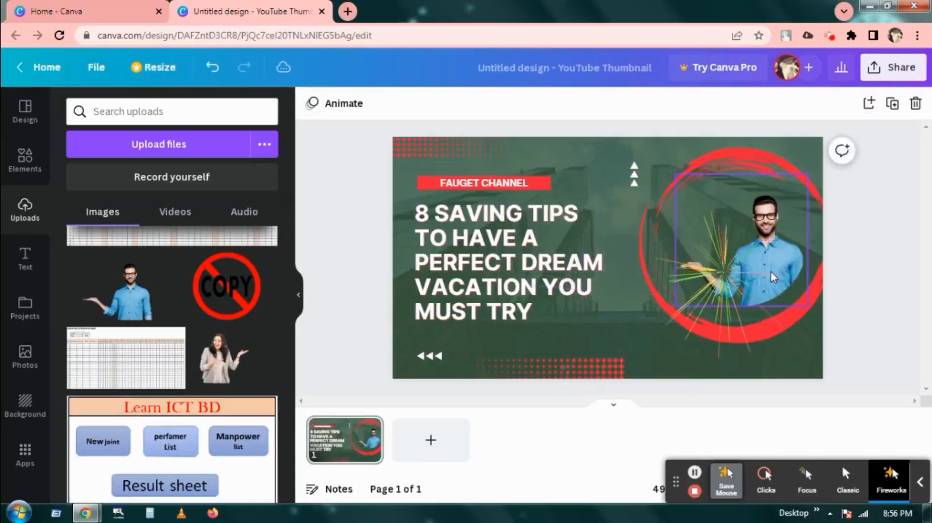
left_click(770, 271)
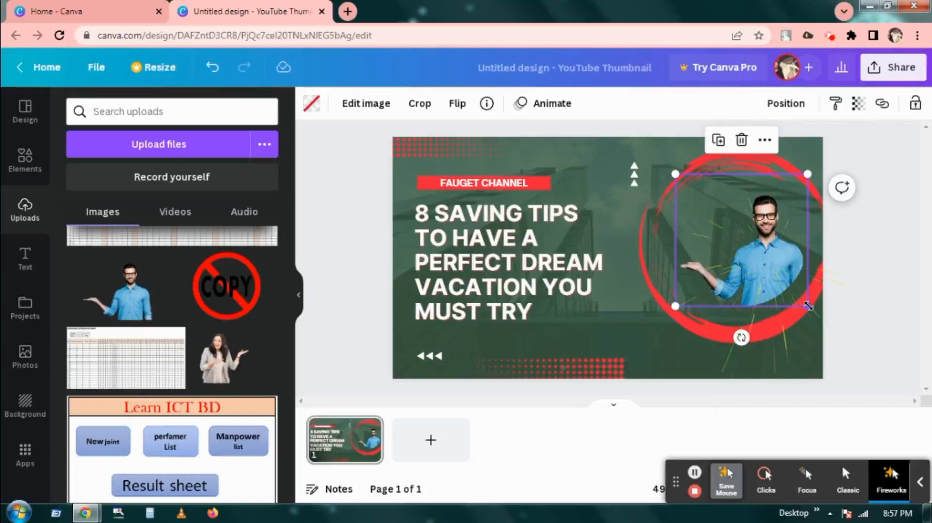
left_click_drag(807, 306, 760, 280)
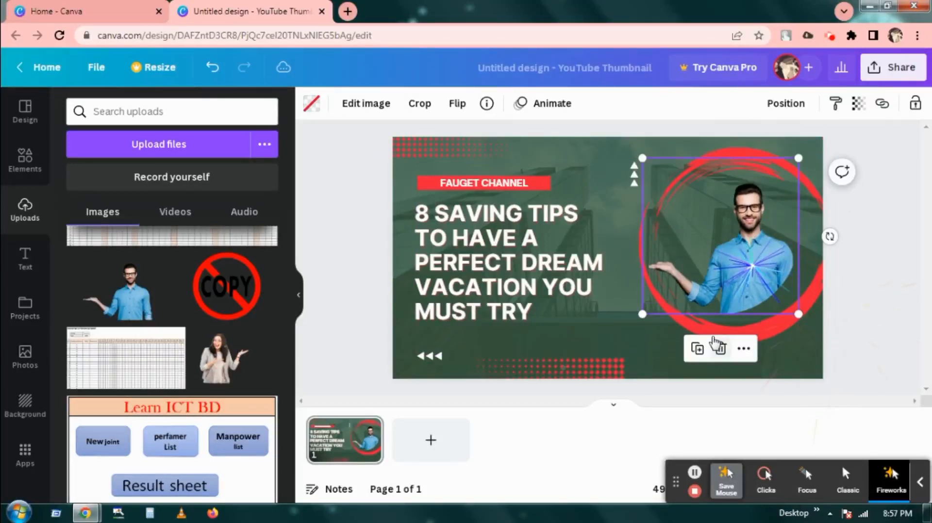
Shrink the red ring and reposition it and the man's portrait so the ring fits closely around him
left_click(669, 325)
left_click_drag(640, 341, 678, 303)
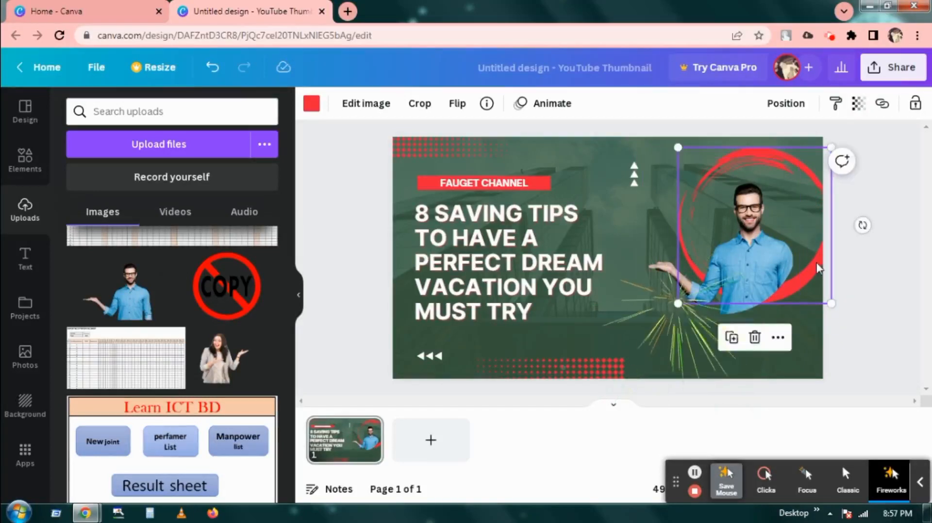
left_click_drag(819, 268, 794, 291)
left_click_drag(795, 295, 803, 271)
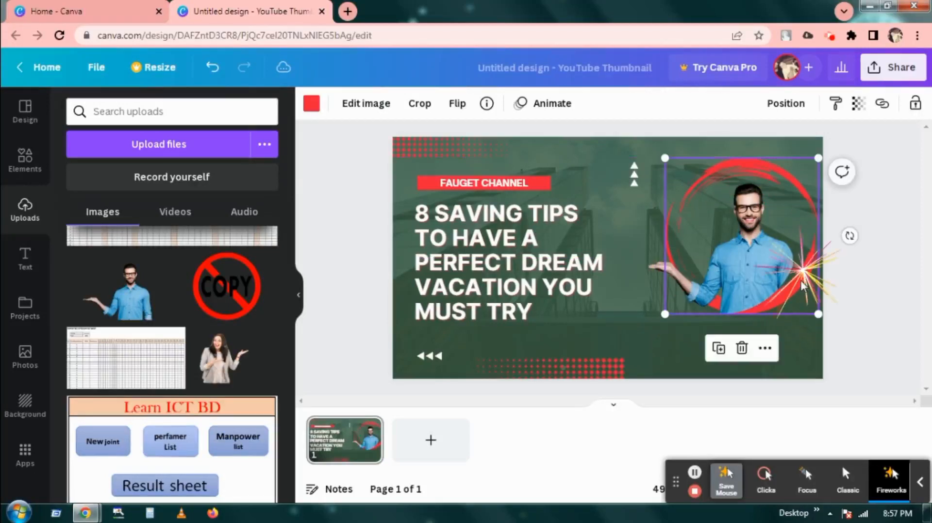
left_click(802, 286)
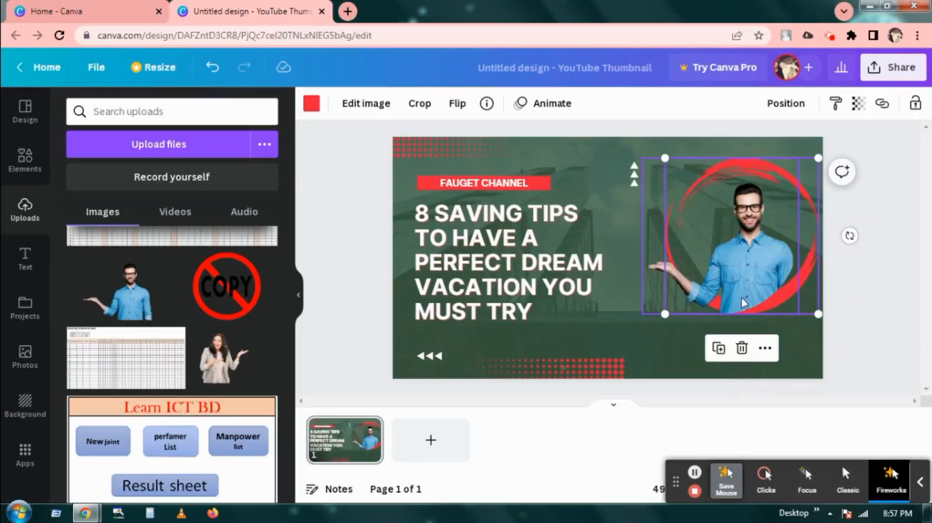
left_click(626, 265)
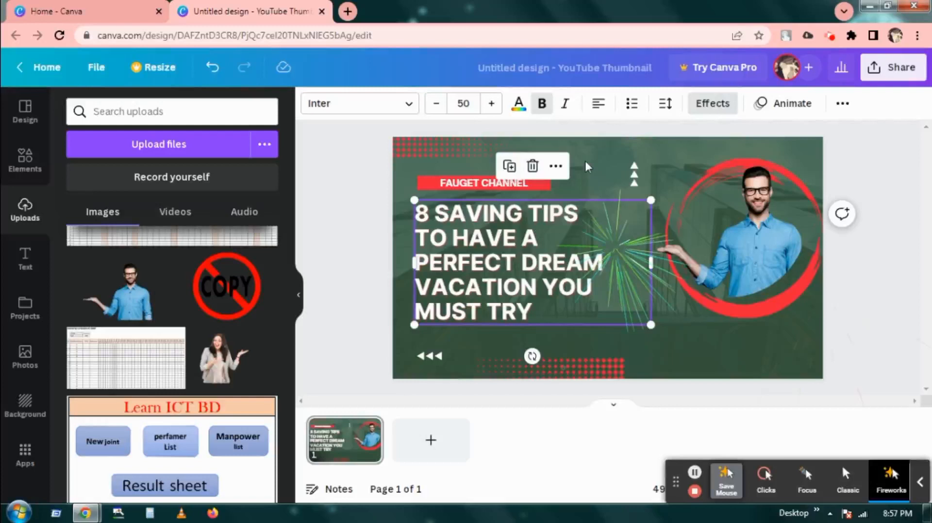
Delete the vacation headline, the "FAUGET CHANNEL" label and the red bar behind it from the thumbnail
left_click(532, 166)
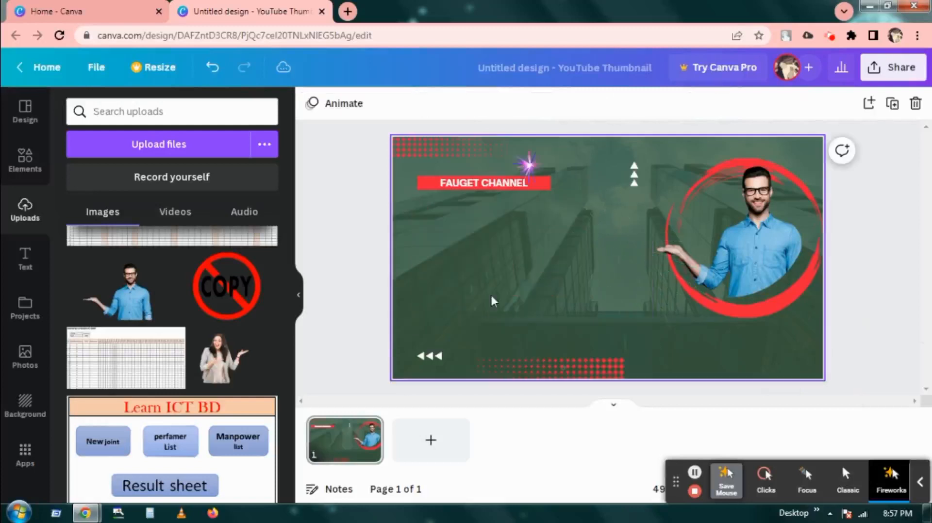
left_click(476, 182)
key("Delete")
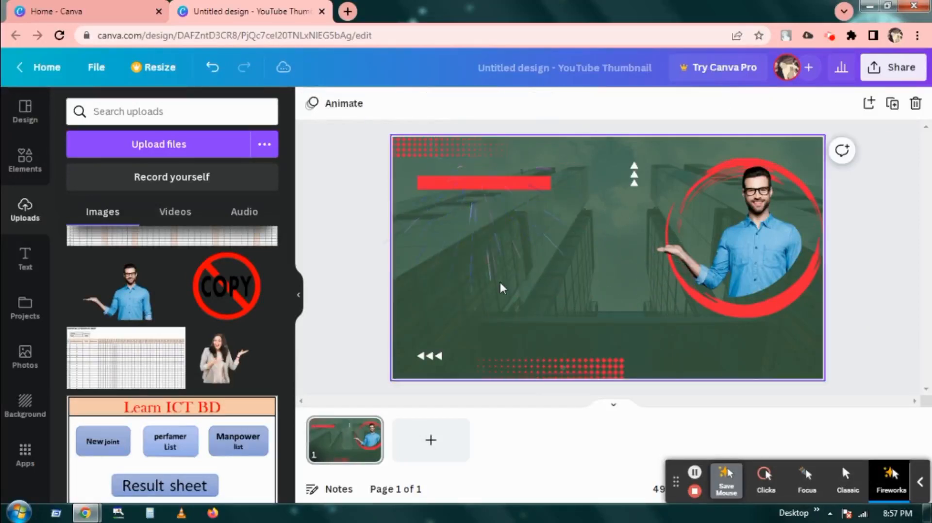
left_click(470, 185)
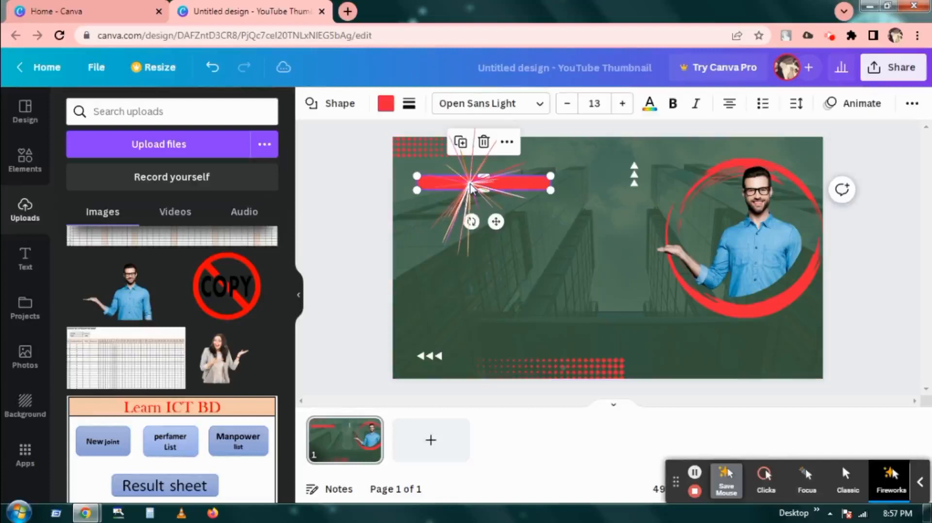
key("Delete")
left_click(469, 187)
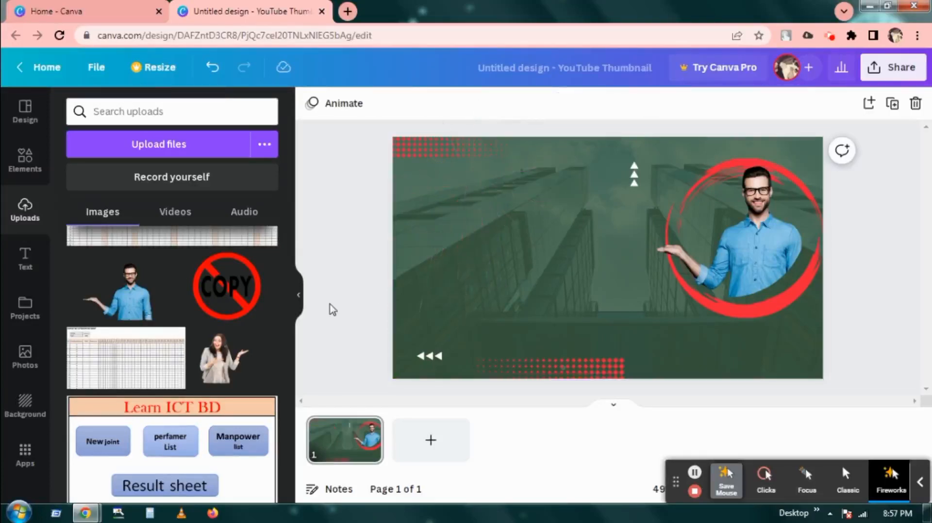
Place the uploaded COPY prohibition sign at the thumbnail's lower middle and recolor the background image with the light blue photo color
left_click(520, 273)
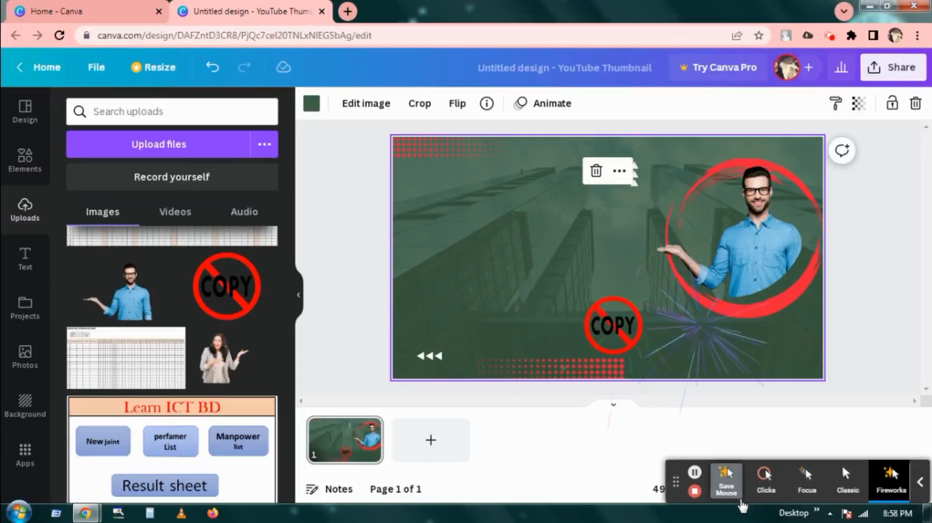
left_click(714, 489)
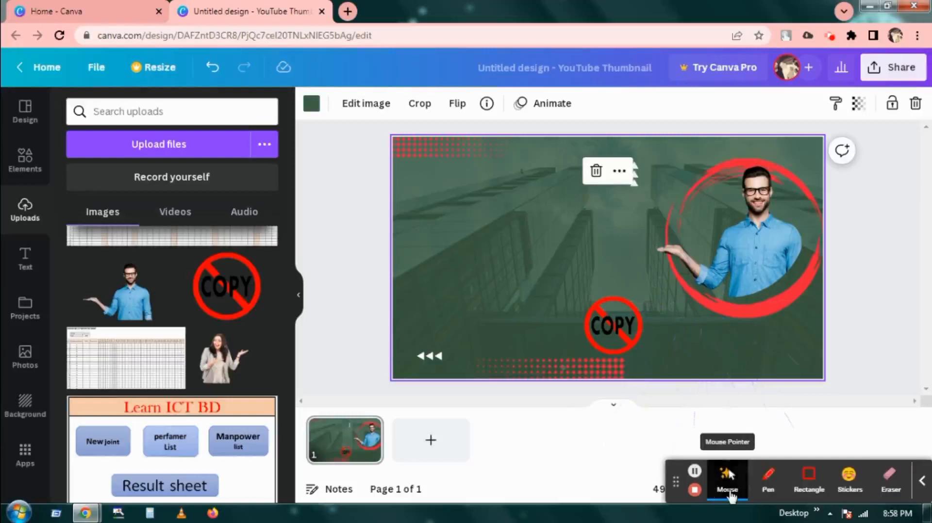
left_click(493, 224)
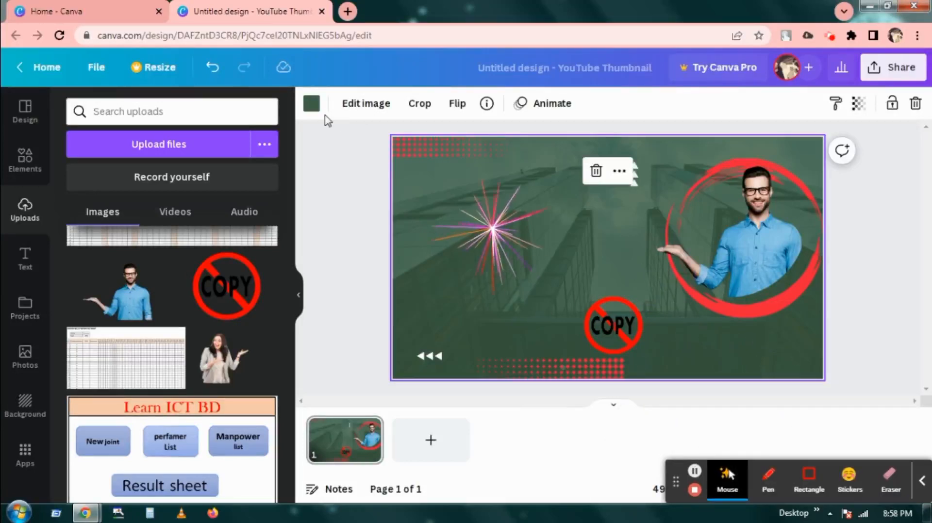
left_click(312, 104)
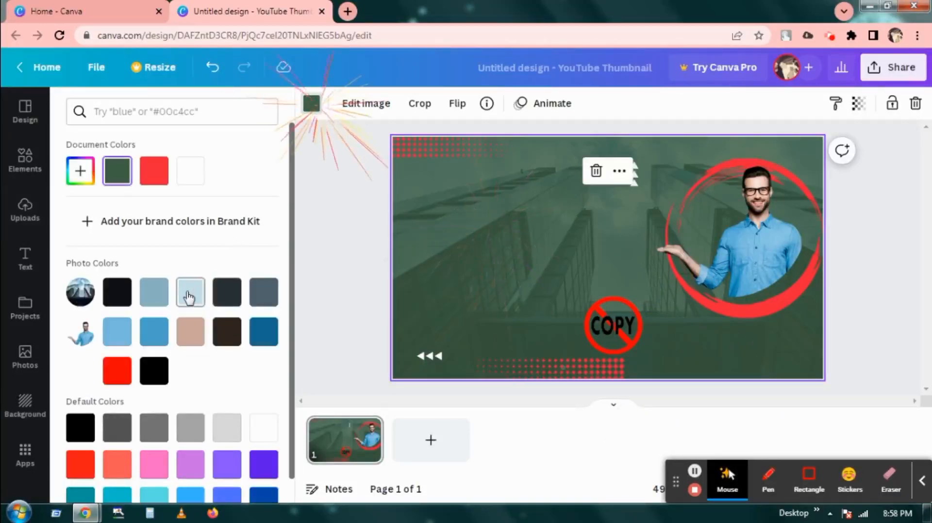
left_click(190, 292)
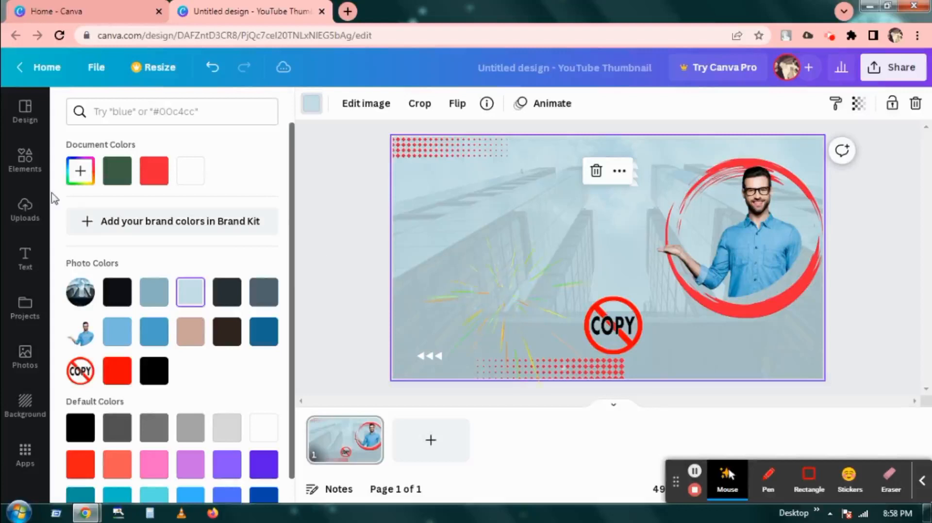
Open the text styles for adding text to the thumbnail
left_click(26, 259)
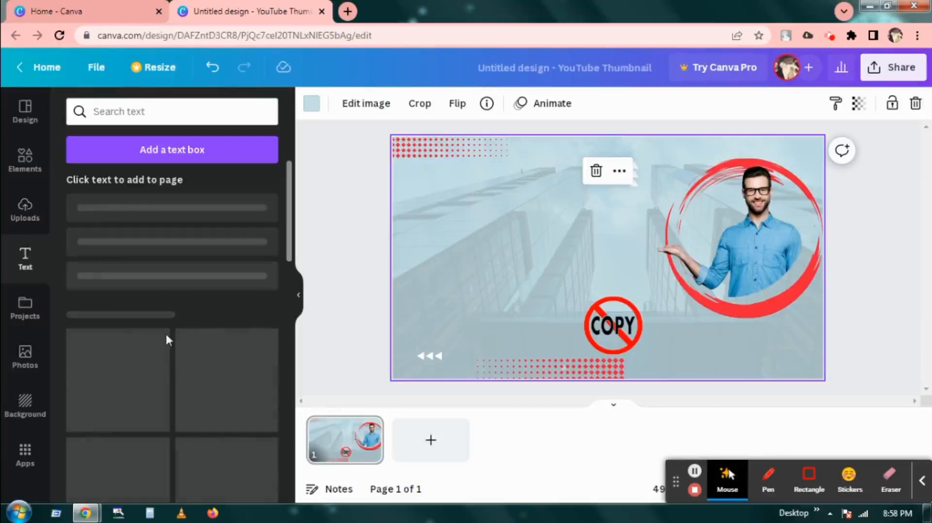
left_click(770, 482)
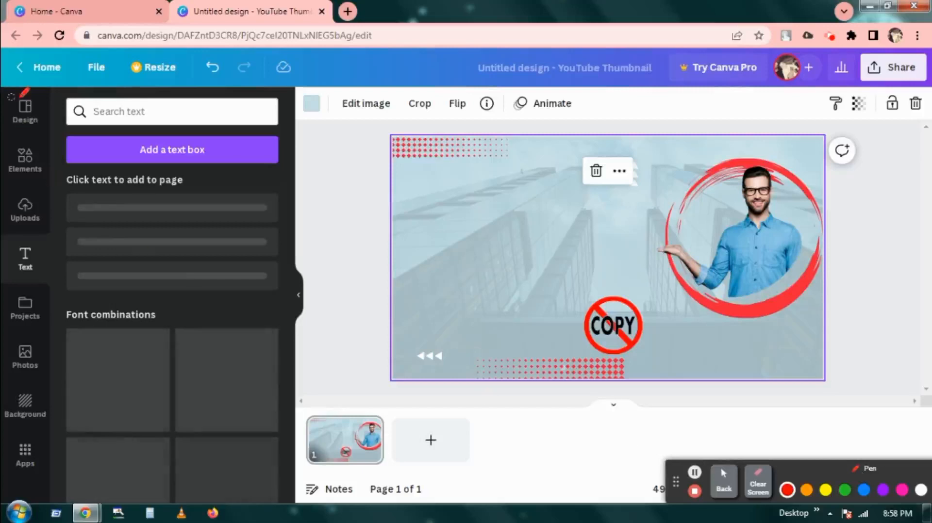
mouse_move(20, 93)
left_mouse_down()
mouse_move(16, 129)
mouse_move(41, 143)
mouse_move(39, 176)
mouse_move(11, 214)
mouse_move(14, 246)
mouse_move(28, 264)
left_mouse_up()
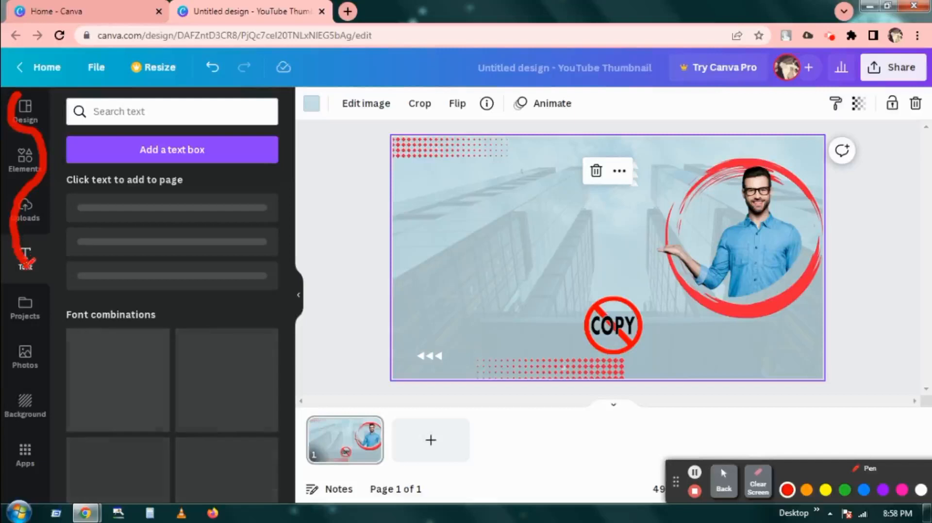
left_click_drag(28, 347, 22, 466)
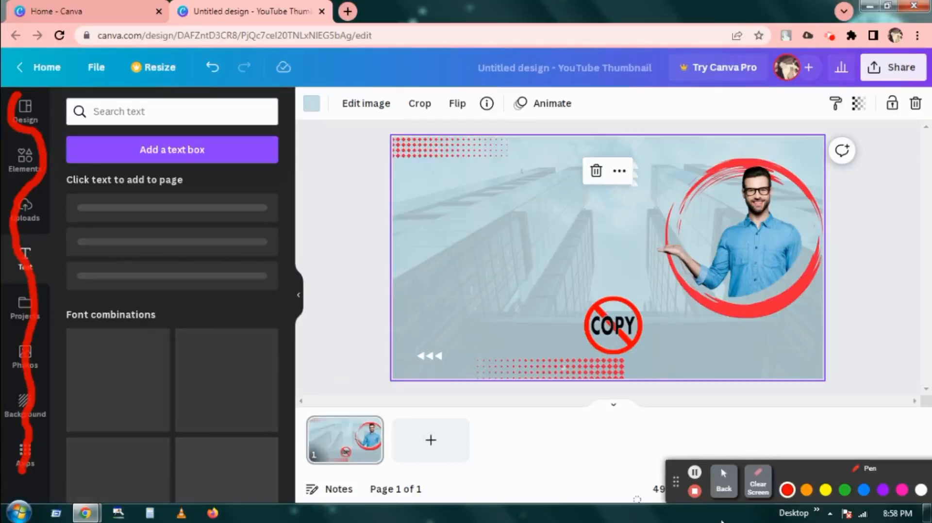
left_click(723, 489)
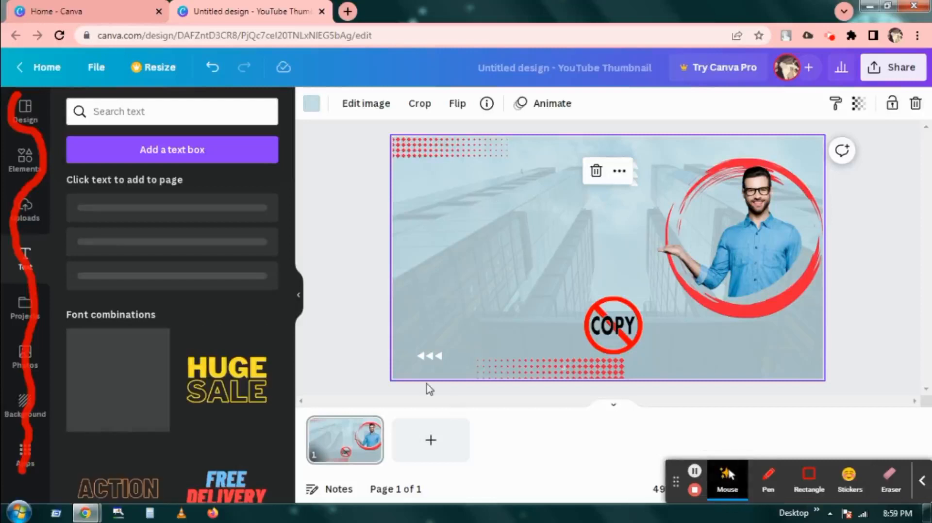
left_click(345, 281)
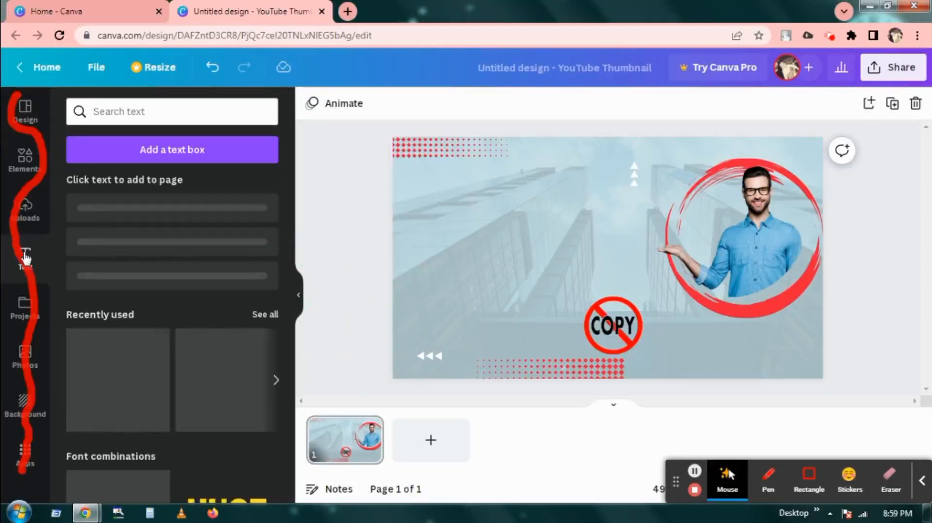
left_click(27, 258)
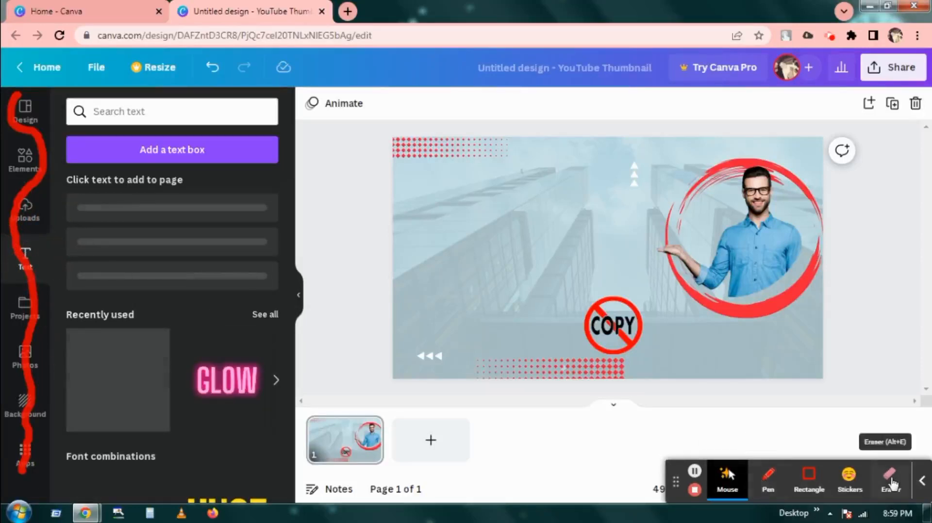
left_click(890, 478)
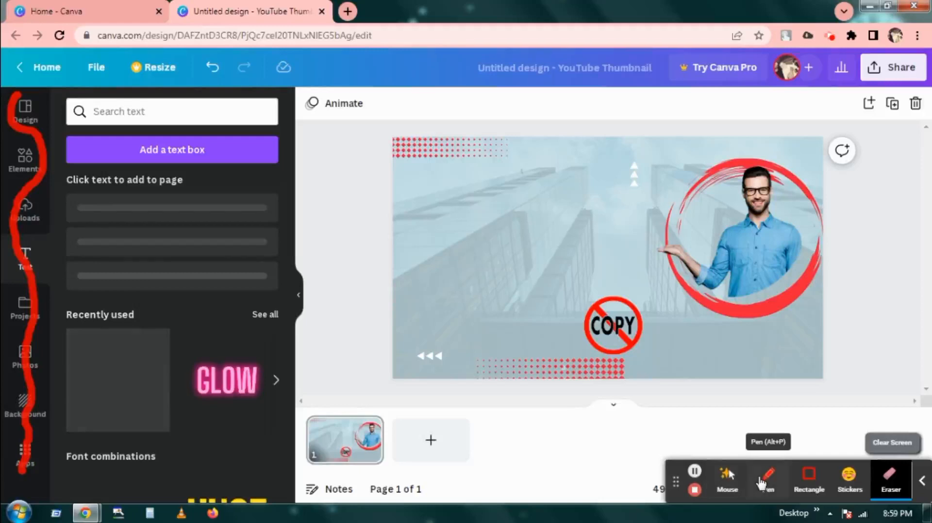
left_click(767, 480)
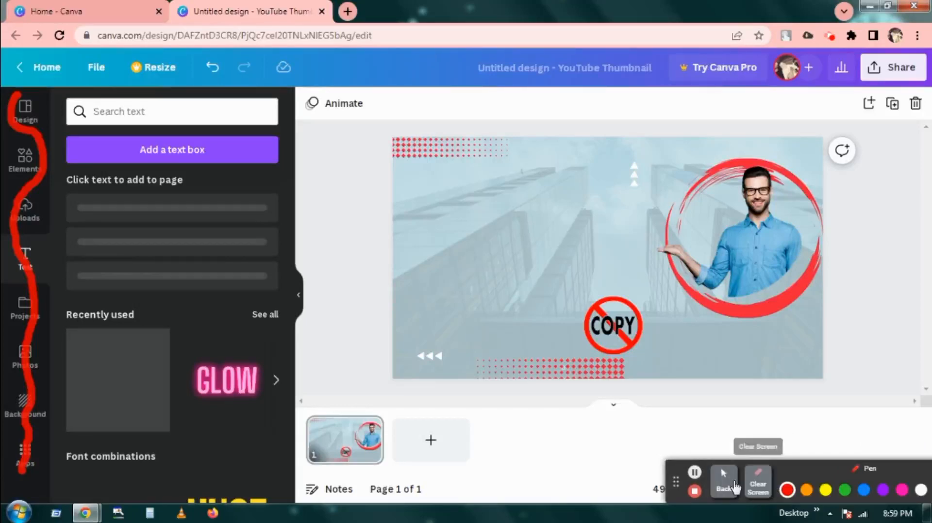
left_click(765, 488)
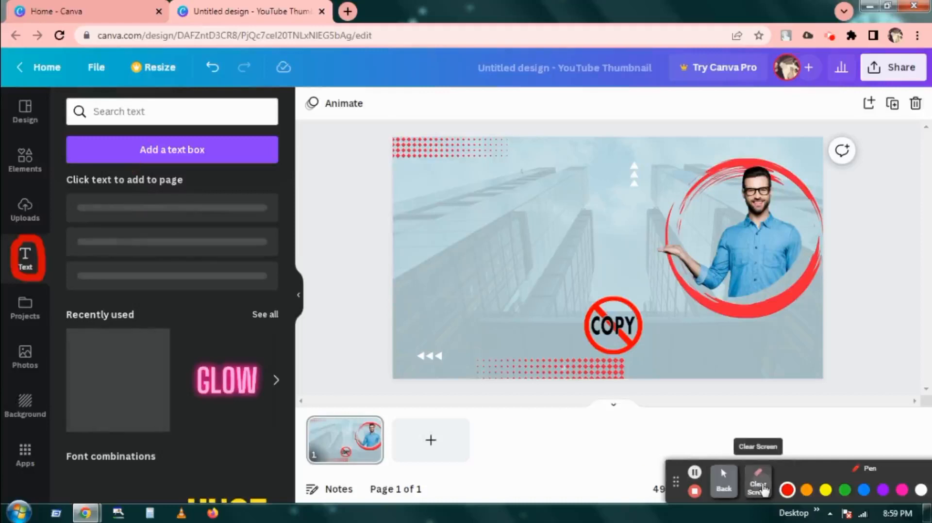
left_click(758, 483)
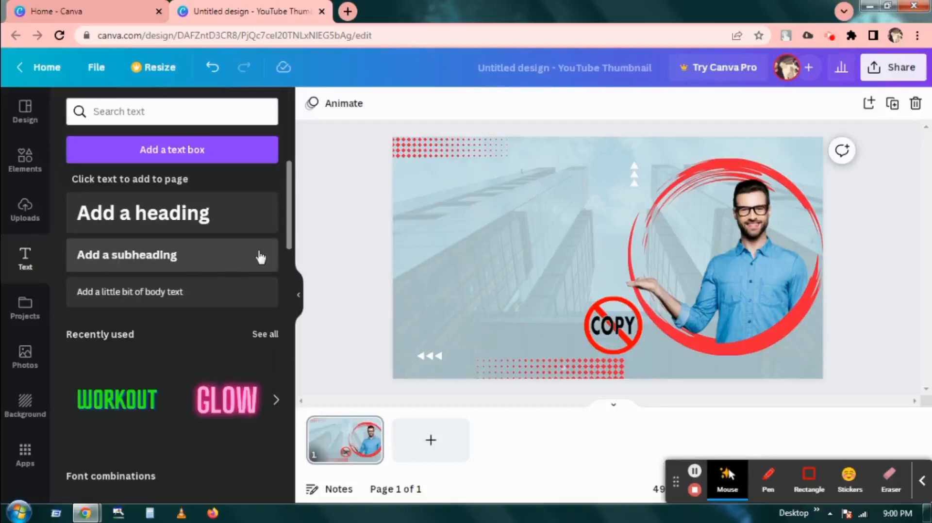
Browse the font combinations and add the recently used green WORKOUT text style to the thumbnail
left_click_drag(292, 199, 291, 309)
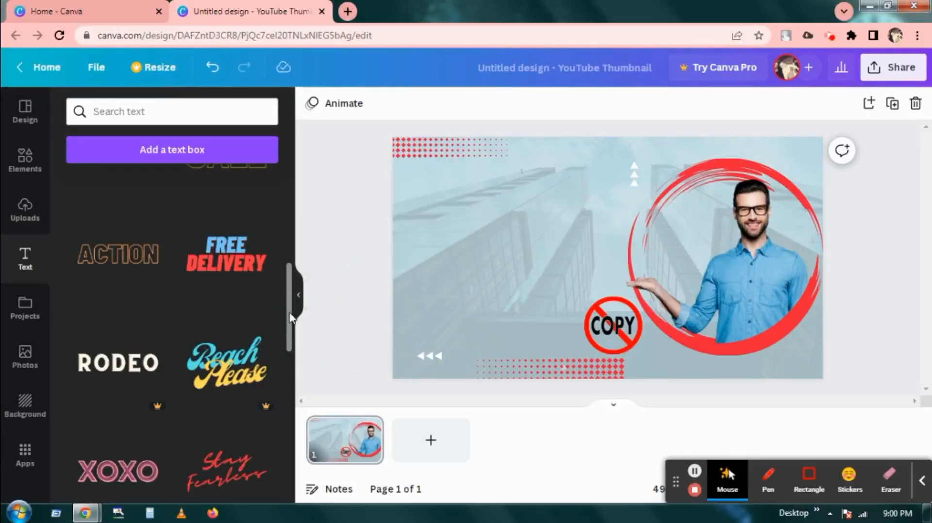
left_click_drag(290, 322, 288, 210)
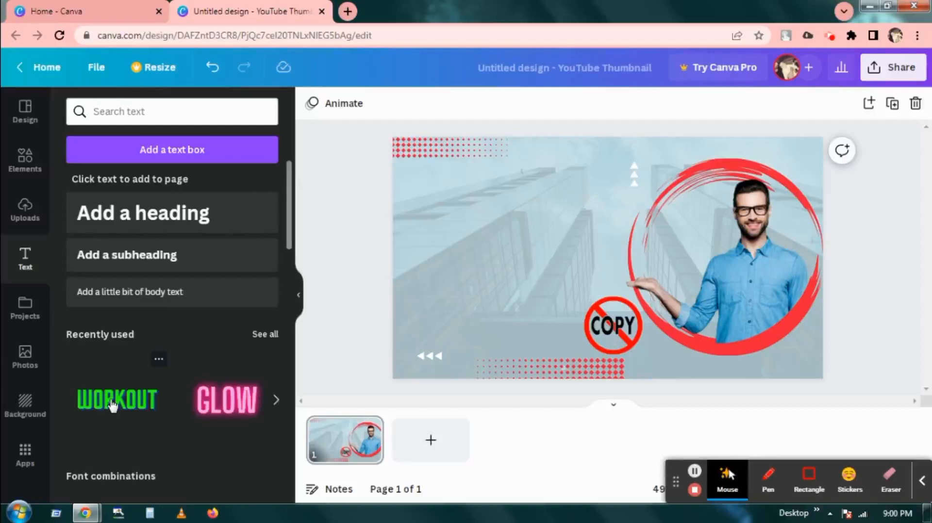
left_click(112, 405)
left_click(538, 230)
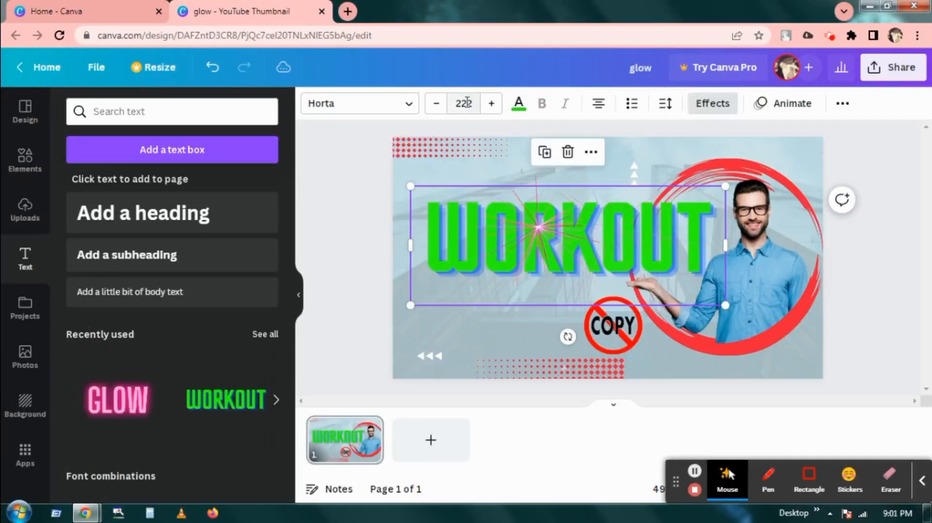
Set the WORKOUT text's font size to 56, narrow its box beside the portrait and scale the text up to 92.2
left_click(464, 103)
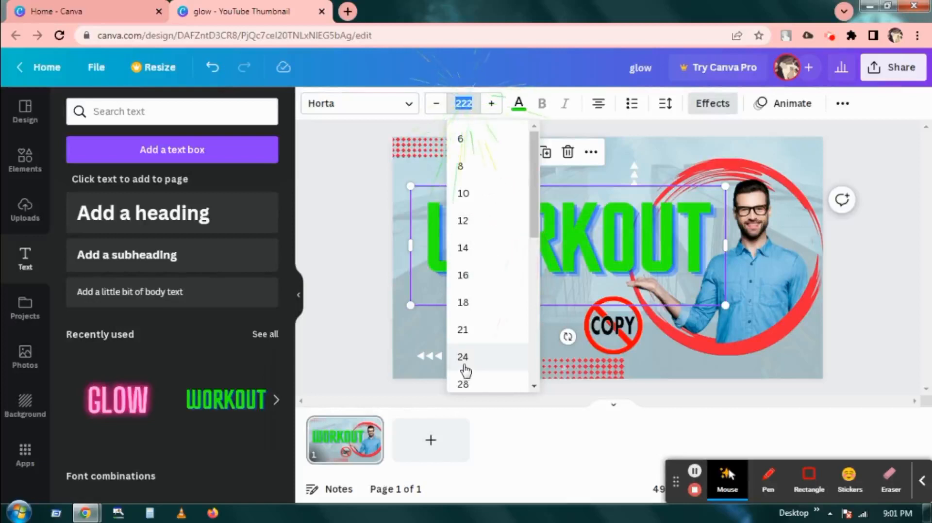
left_click(533, 279)
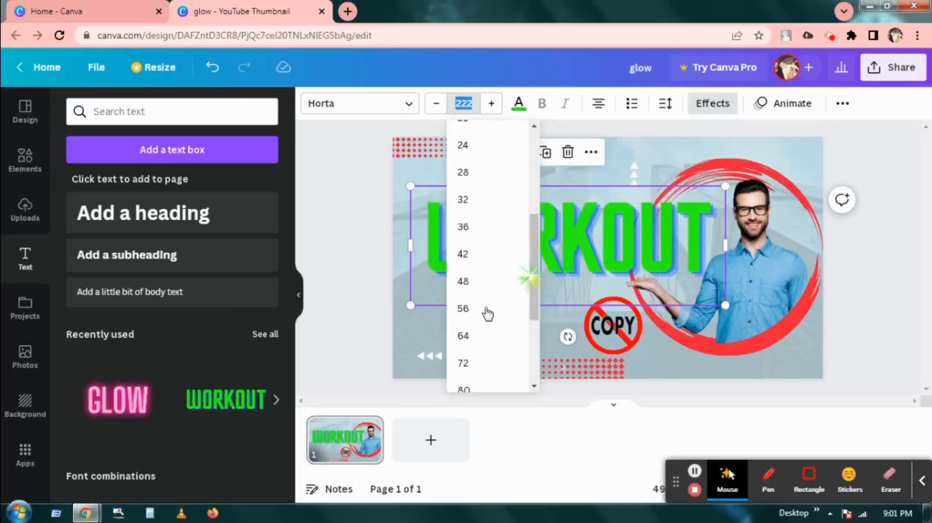
left_click(472, 310)
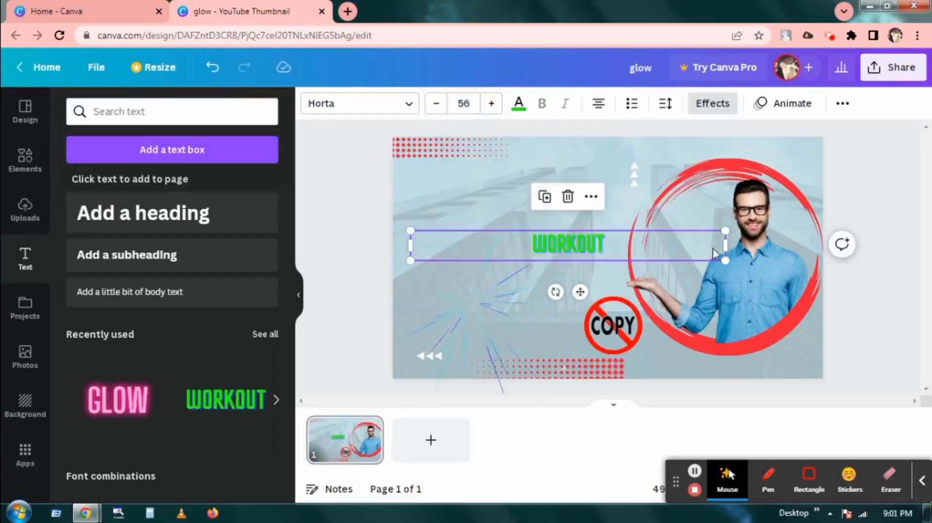
left_click_drag(729, 248, 579, 306)
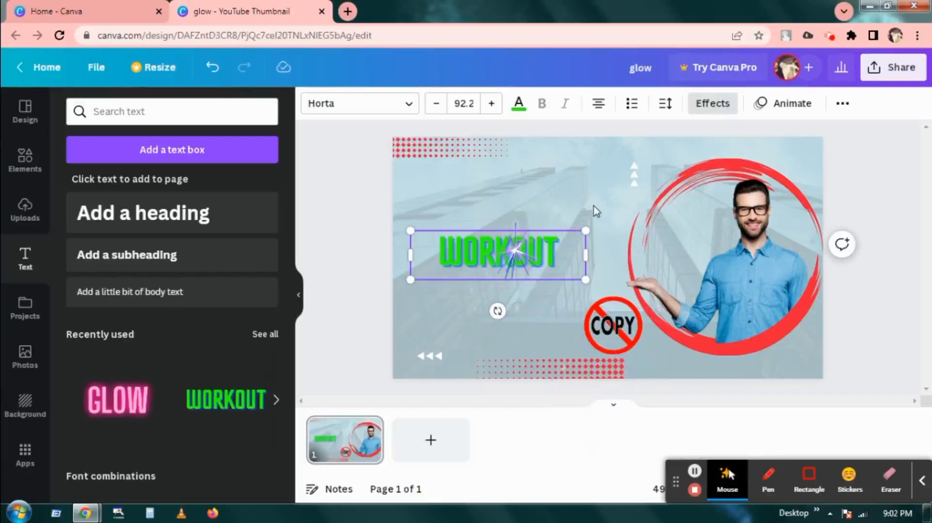
left_click(602, 184)
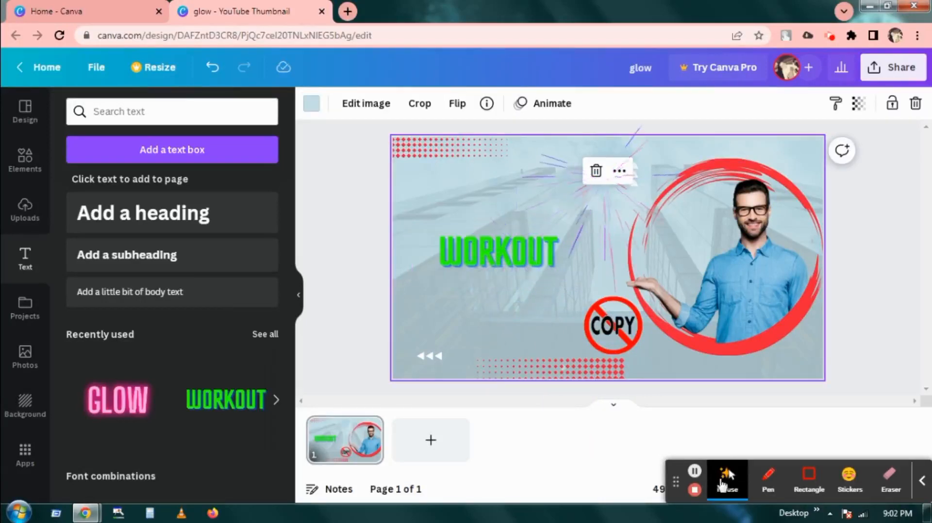
left_click(728, 478)
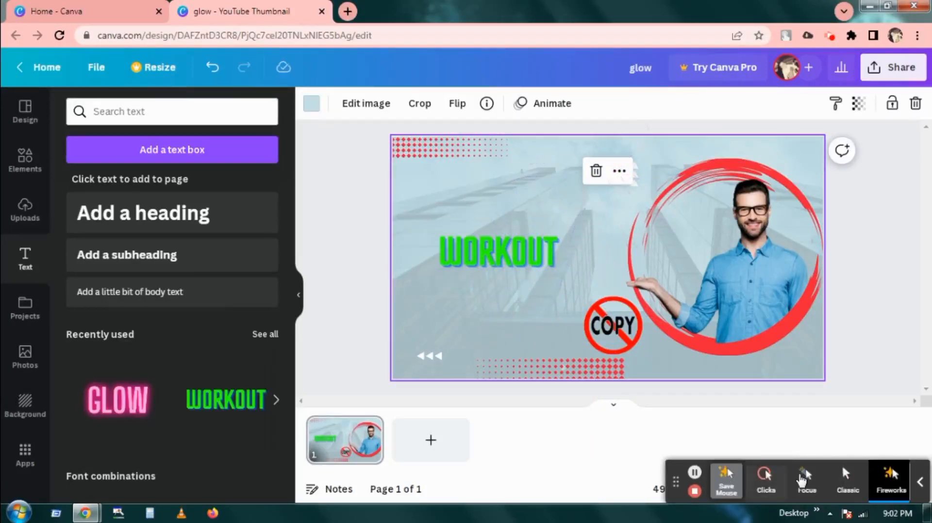
left_click(765, 478)
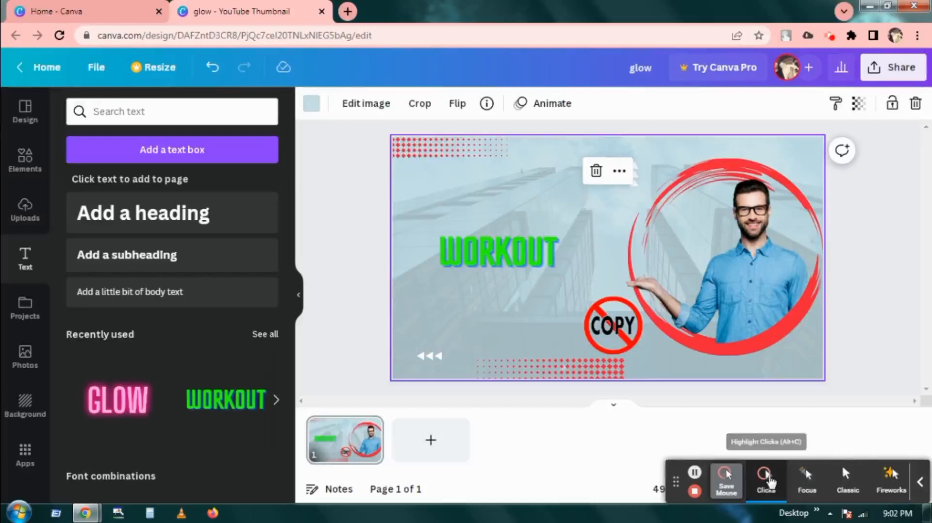
Replace the WORKOUT text with "কিভাবে ইউটিউব থহাম্বেল"
left_click(492, 255)
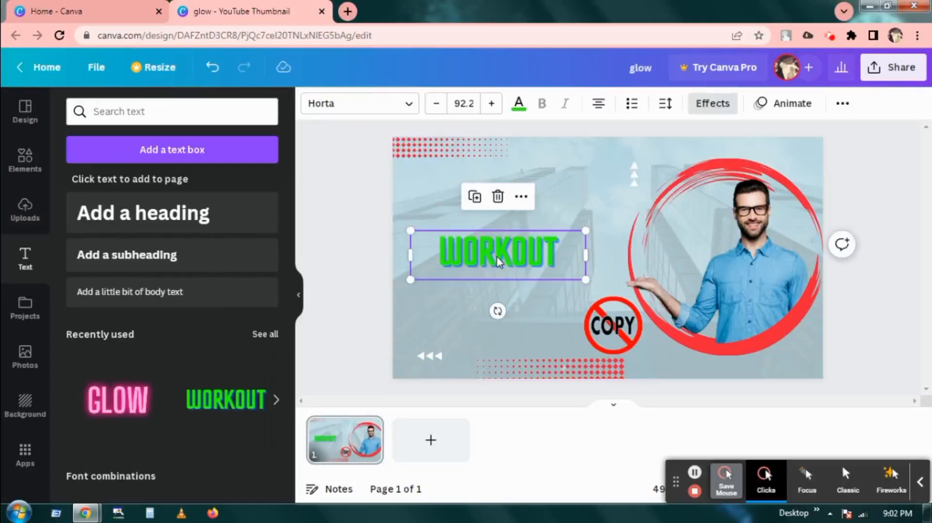
left_click(498, 259)
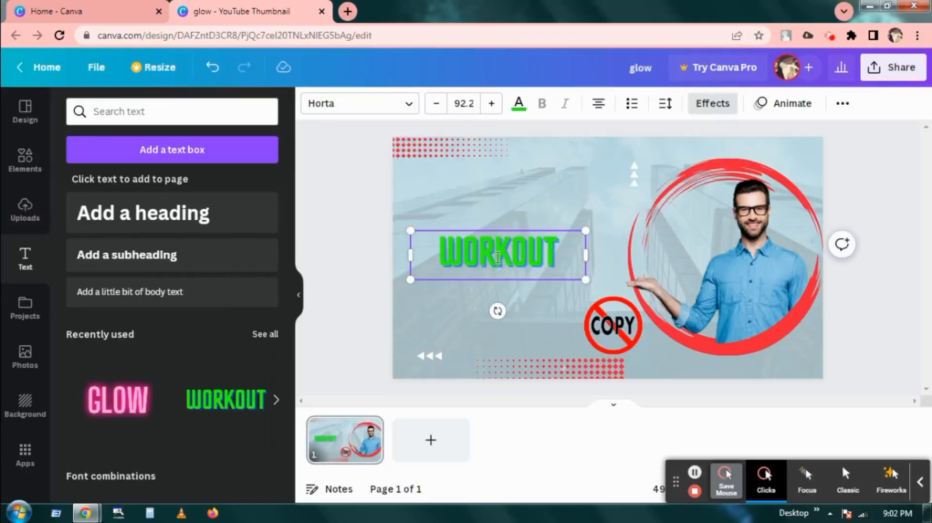
double_click(574, 246)
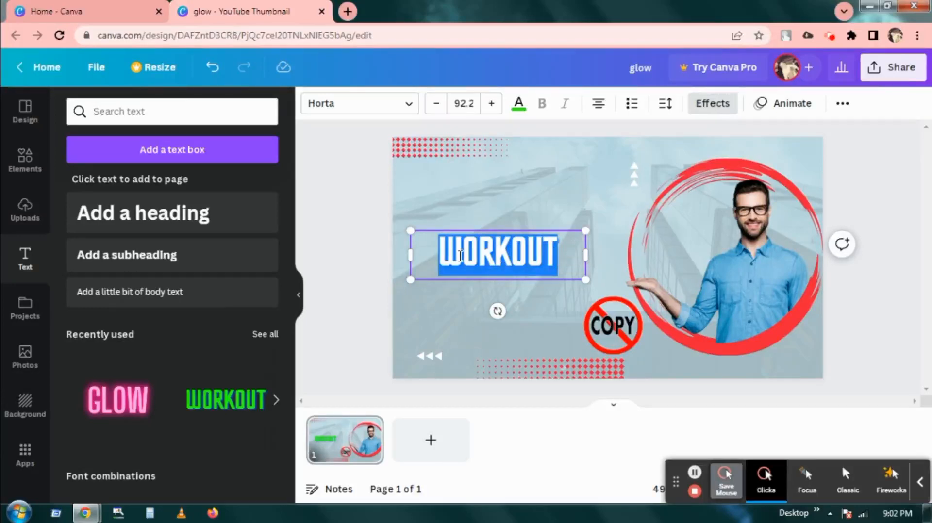
type("HD")
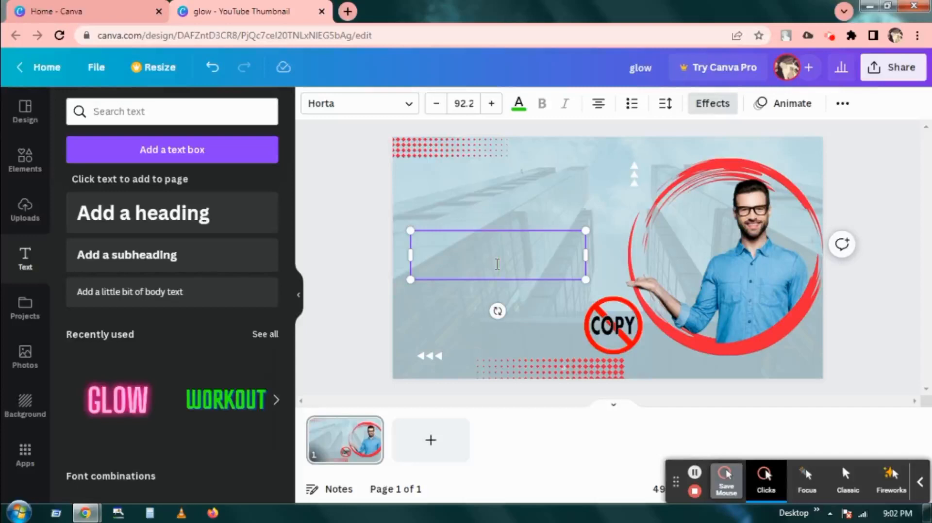
type("কিভাবে ইউটিউব থহাম্বেল")
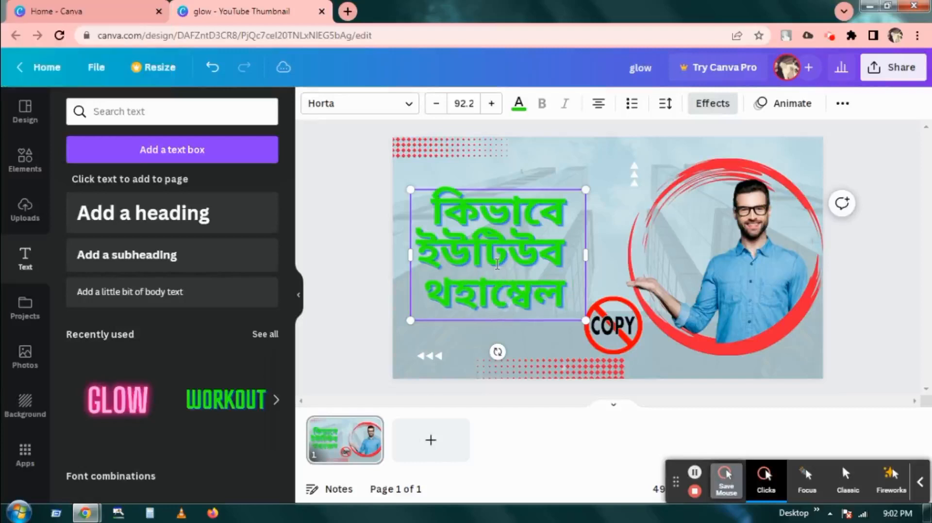
Replace the last word of the green headline with "চ্যানেল খুলতে হয়"
key("ctrl+BackSpace")
type("চ্যানেল")
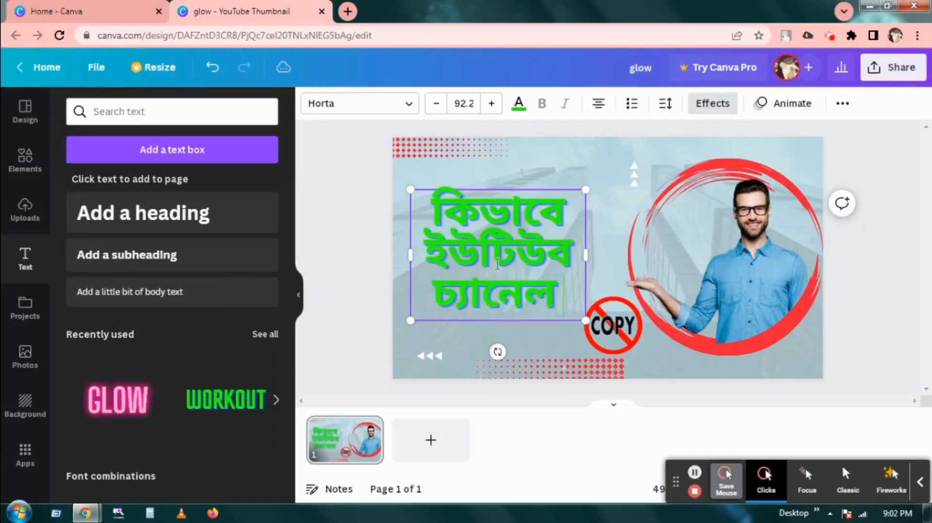
type(" খুলতে হয়")
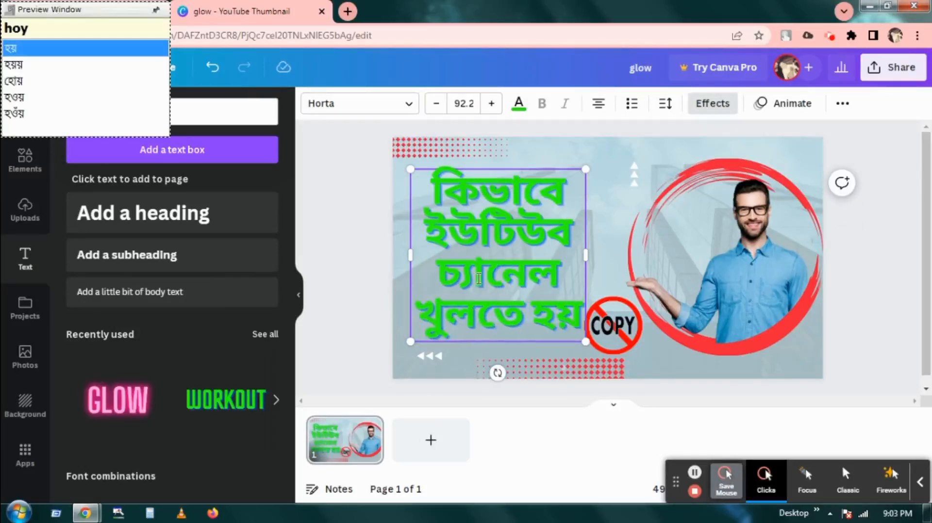
Set the headline's font size to 28 and fit its box around the single line of text beside the portrait
left_click_drag(587, 254, 669, 254)
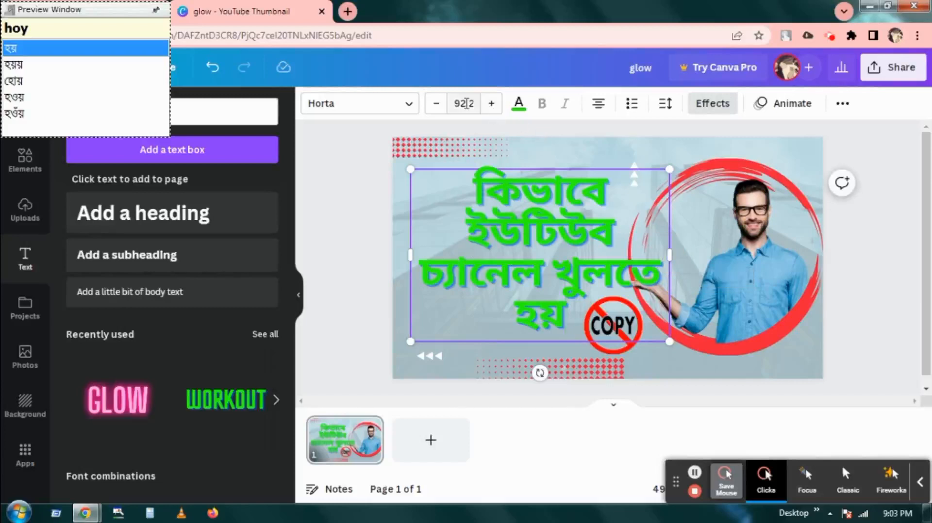
left_click(465, 103)
left_click(464, 385)
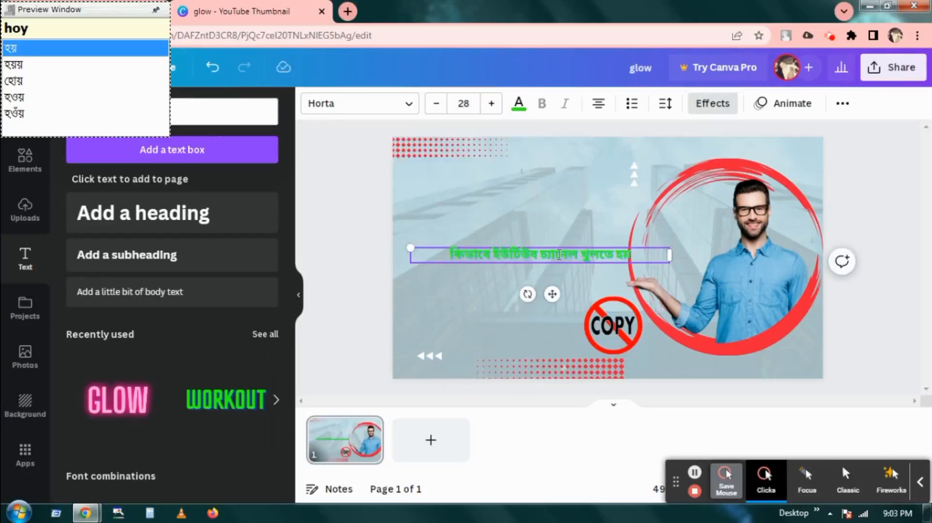
left_click_drag(671, 256, 595, 255)
Increase the headline's font size to 50
left_click(492, 104)
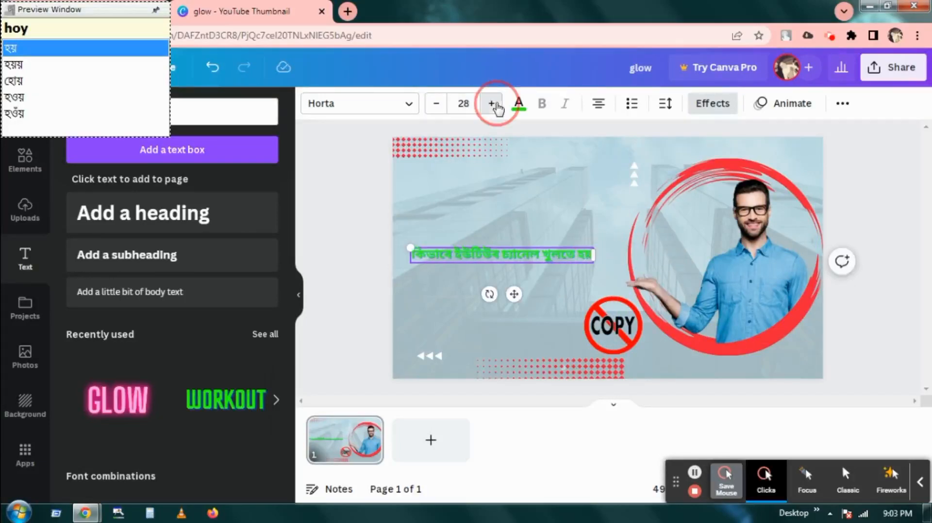
left_click(492, 103)
left_click(492, 104)
left_click(493, 104)
left_click(494, 104)
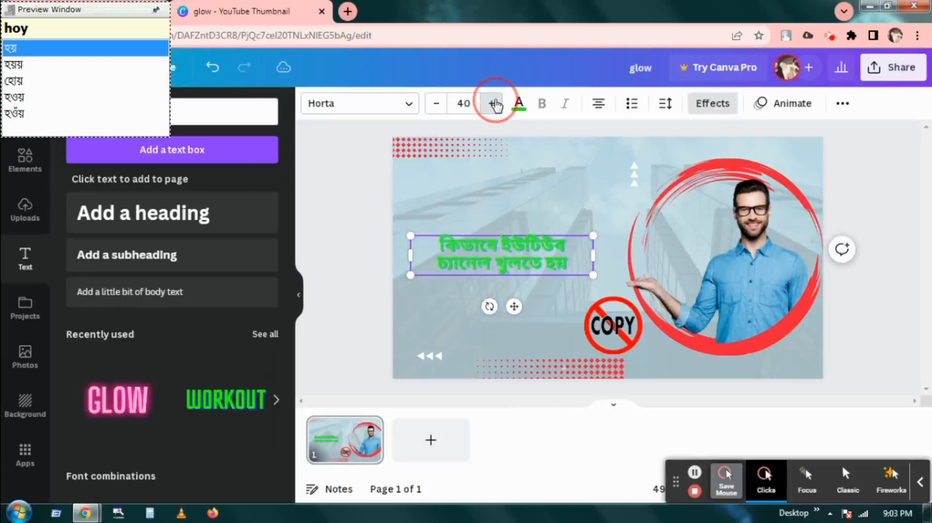
left_click(494, 104)
left_click(497, 104)
left_click(501, 103)
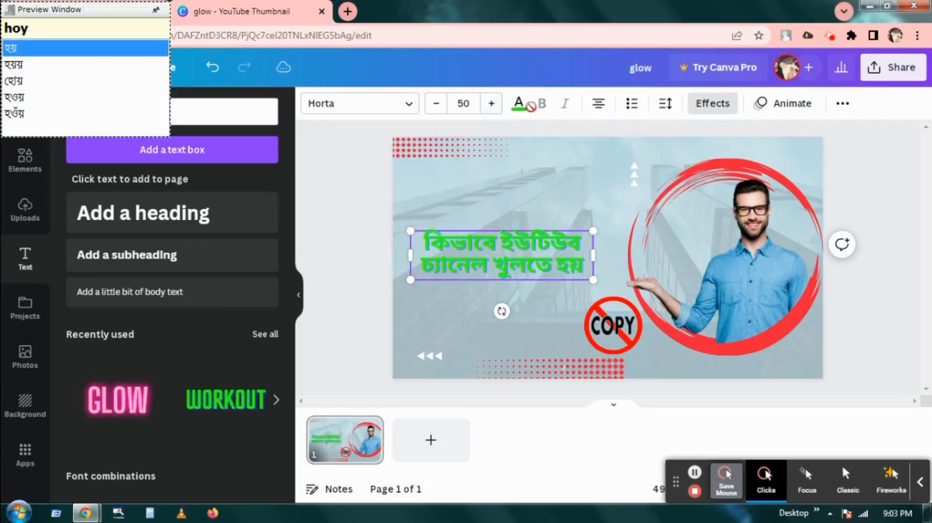
Try red on the headline text, and settle on black as its colour
left_click(518, 103)
left_click(191, 171)
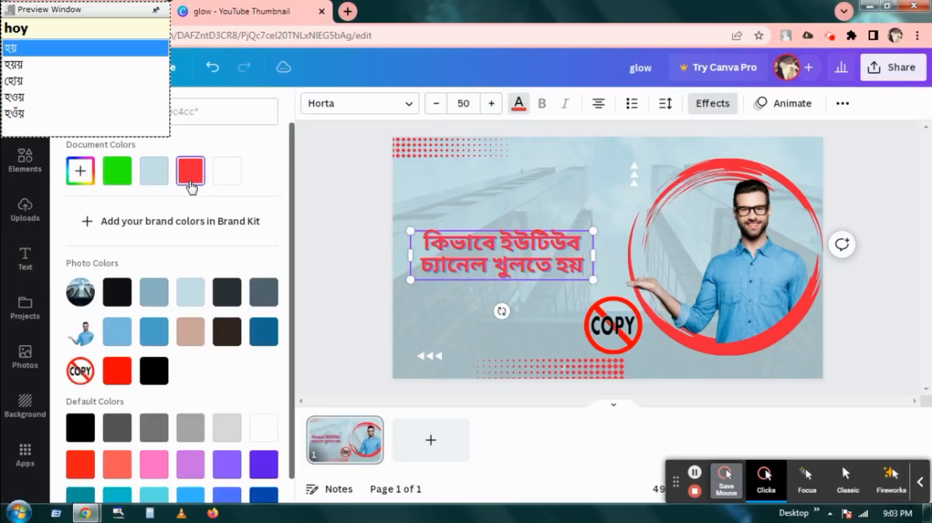
left_click(78, 427)
left_click(574, 291)
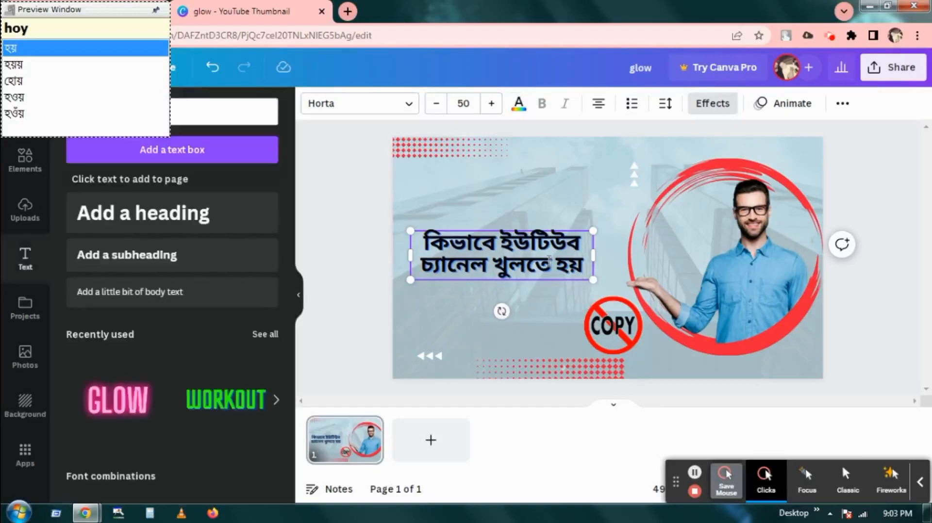
Move the headline up into the thumbnail's upper-left area, just below the red dot pattern
left_click(580, 185)
left_click_drag(520, 254, 516, 191)
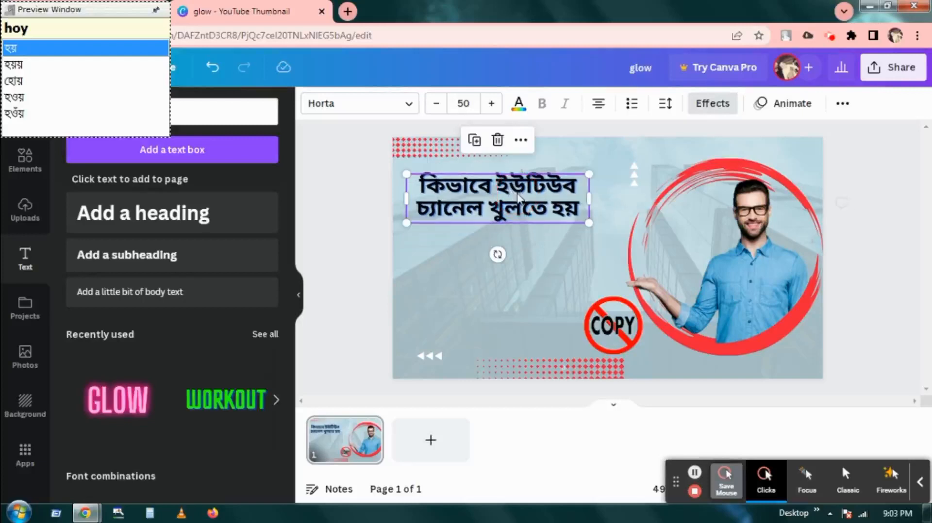
left_click(531, 297)
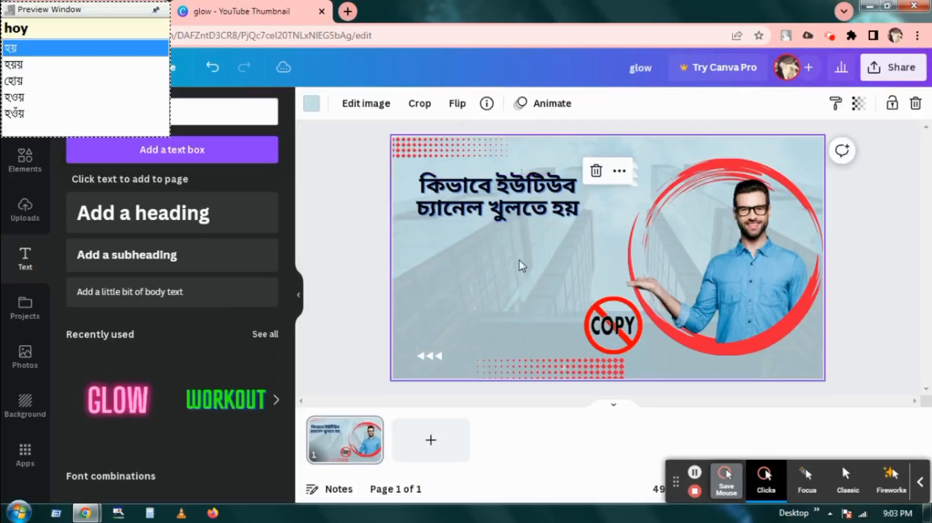
left_click(505, 203)
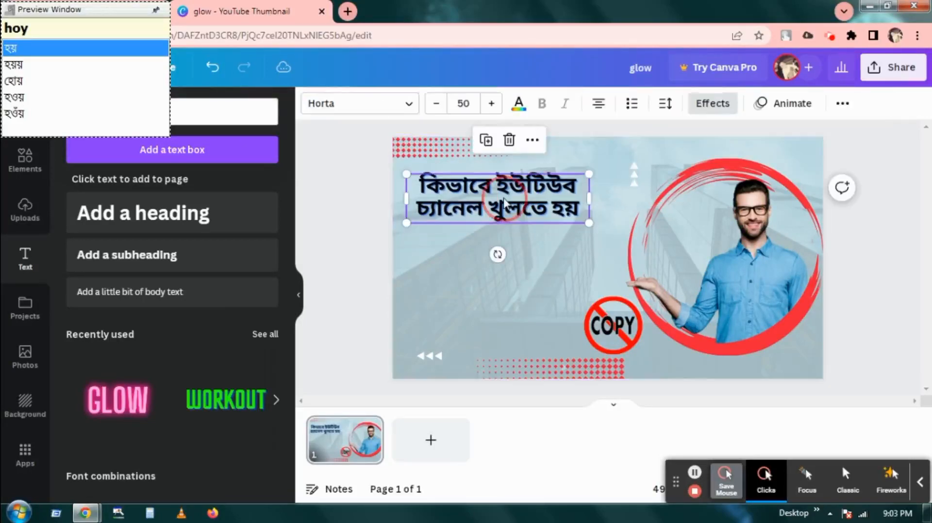
left_click(510, 250)
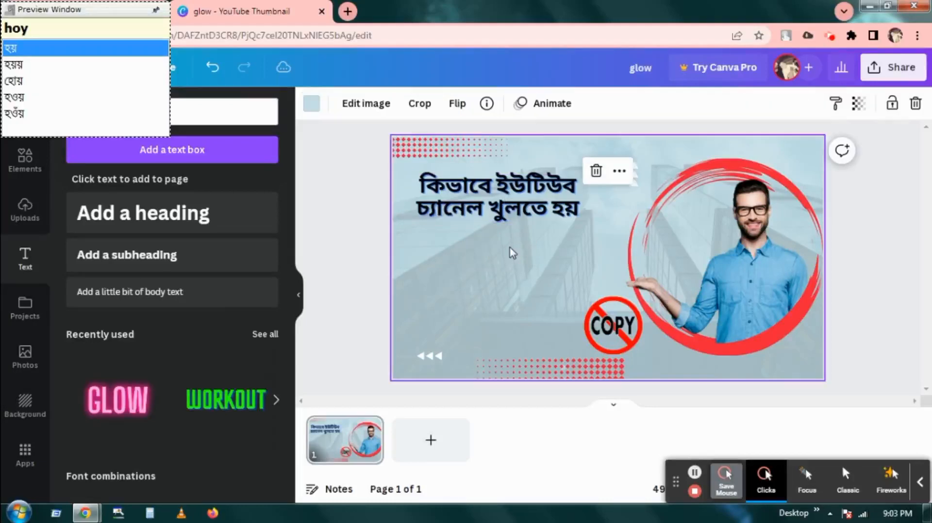
Add a subheading to the thumbnail and place it below the Bengali headline
left_click(182, 257)
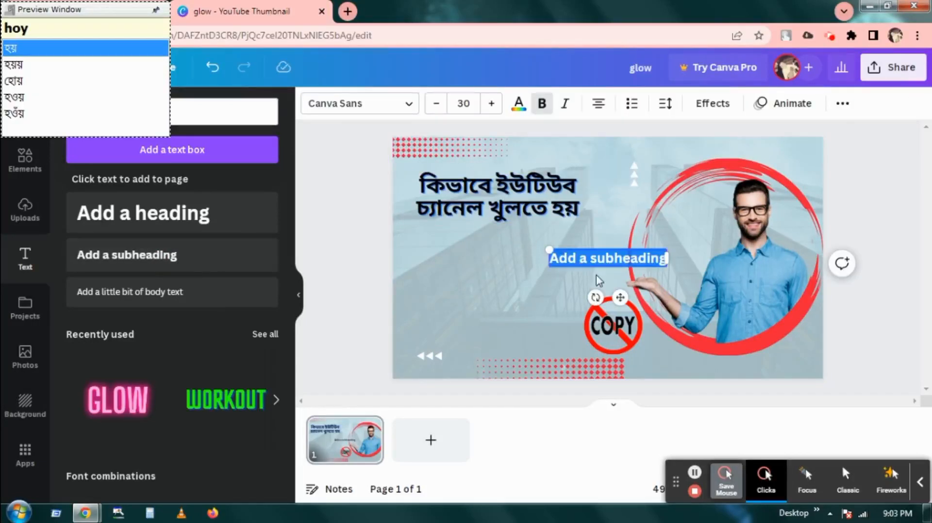
left_click_drag(620, 297, 492, 297)
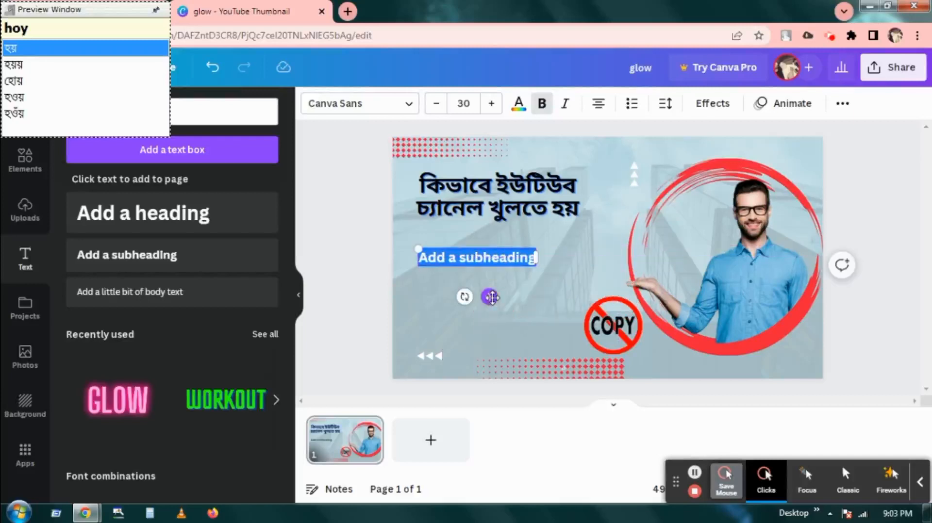
left_click(485, 259)
left_click(544, 291)
Switch to English text entry and replace the subheading's placeholder with "how to creat youtube chanel"
left_click(494, 253)
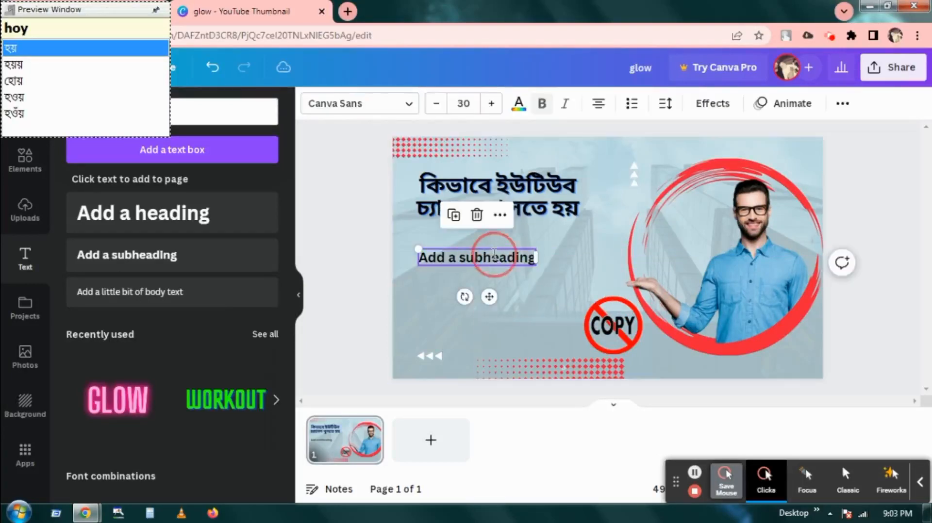
left_click(494, 254)
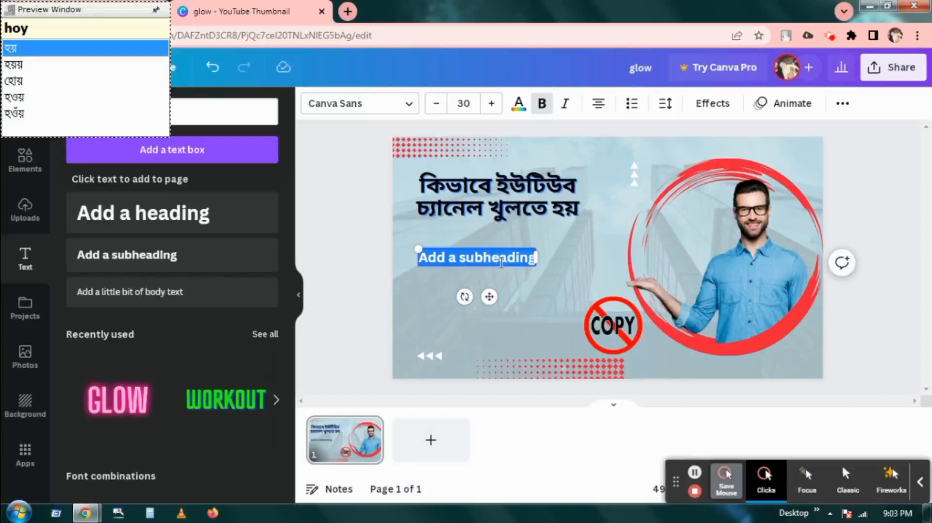
key("F12")
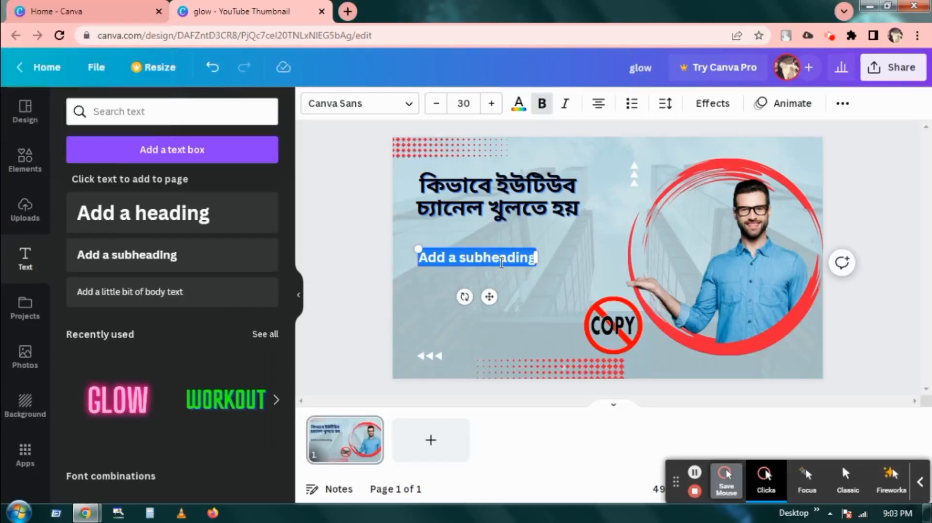
type("how to crea")
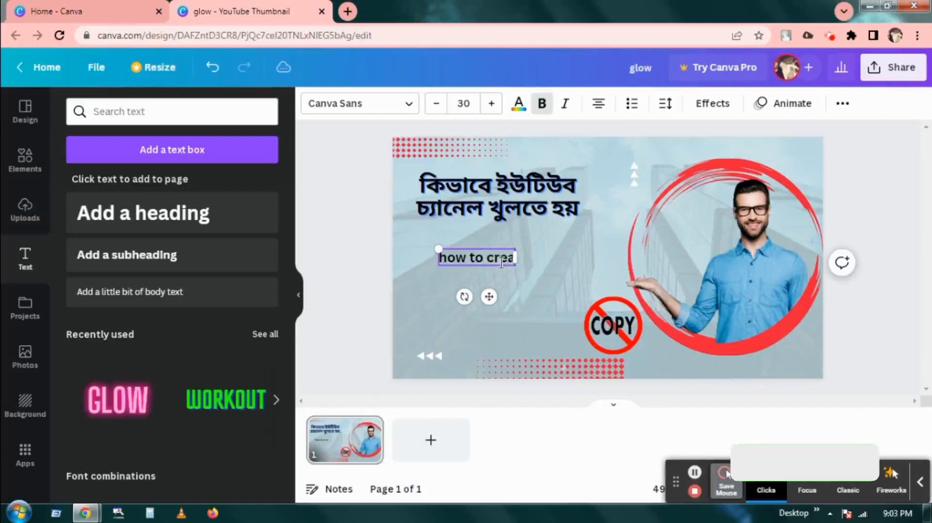
type("t")
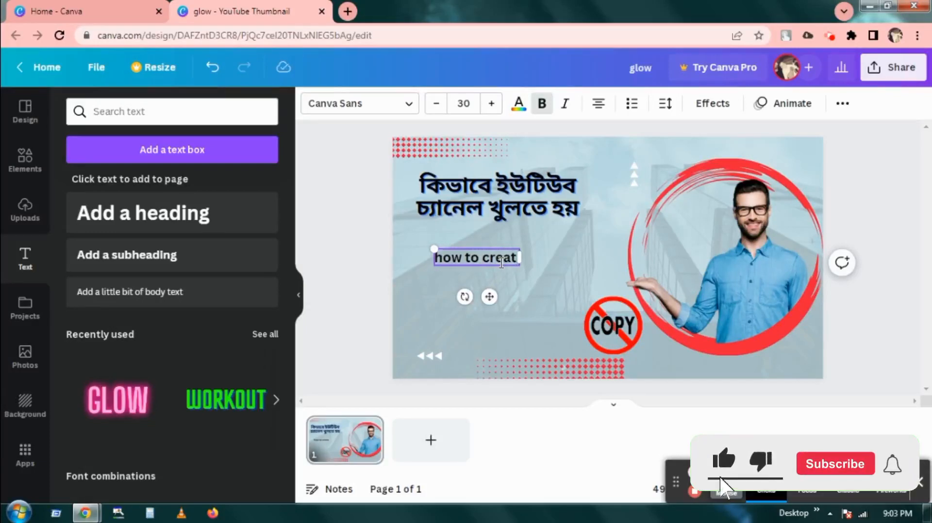
type(" yourube chanel")
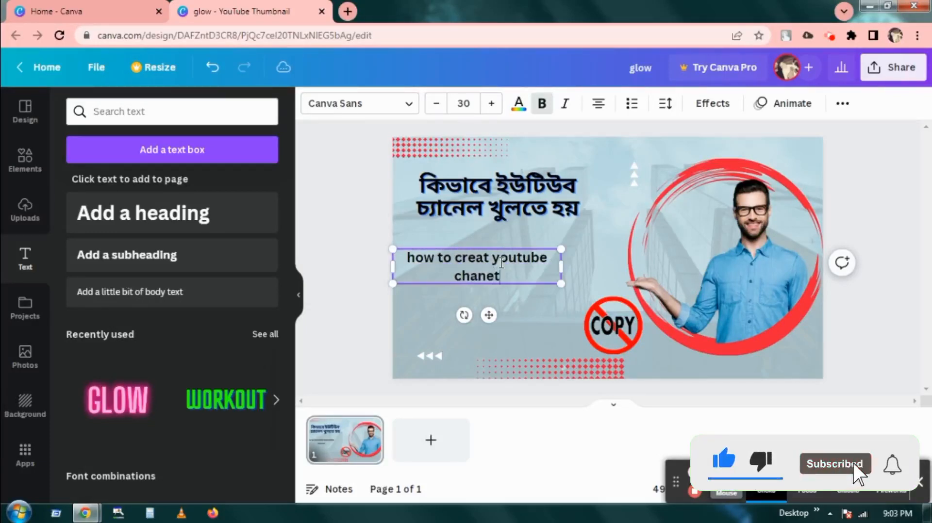
Widen the subheading's box to hold its text on one line and shift it slightly toward the portrait
left_click_drag(561, 266, 589, 265)
left_click(382, 248)
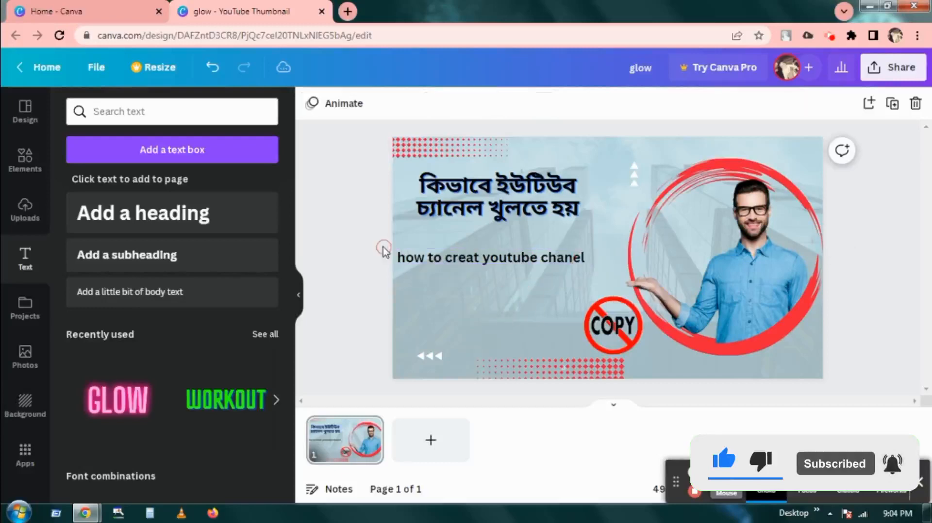
left_click_drag(508, 257, 521, 257)
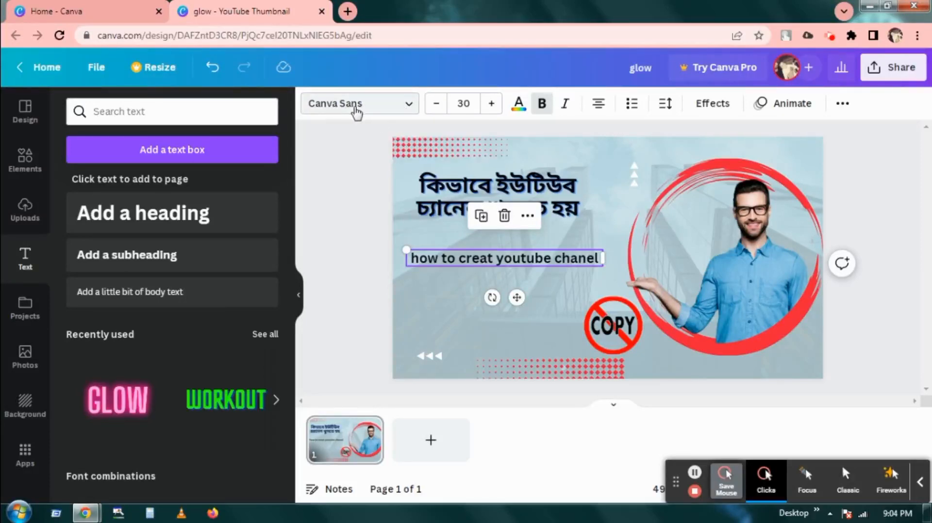
Try the RoxboroughCF Bold font on the subheading, and browse the popular fonts to apply Eczar SemiBold
left_click(409, 107)
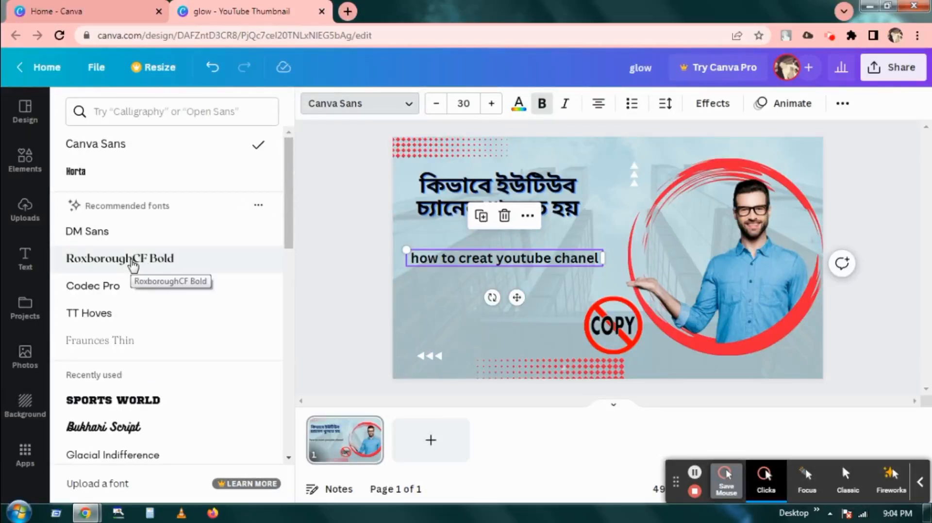
left_click(133, 264)
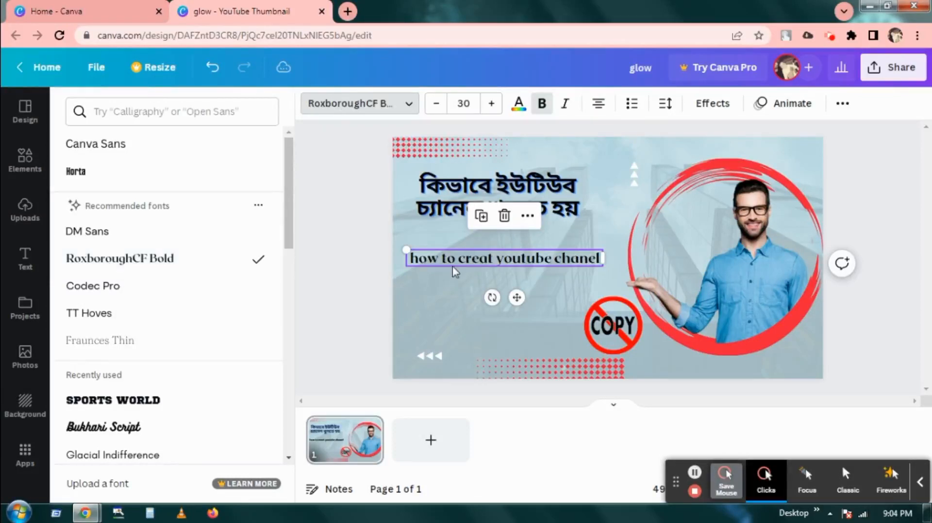
left_click_drag(291, 199, 297, 326)
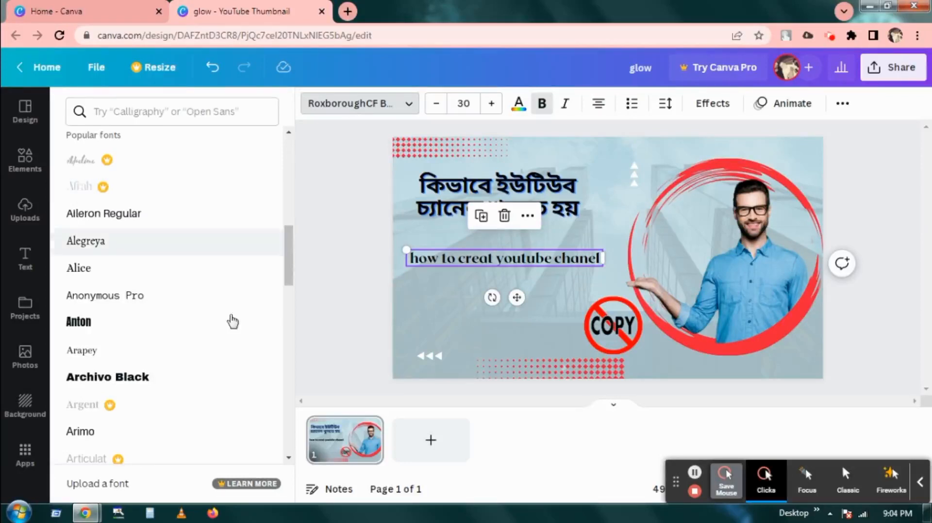
left_click_drag(287, 246, 288, 362)
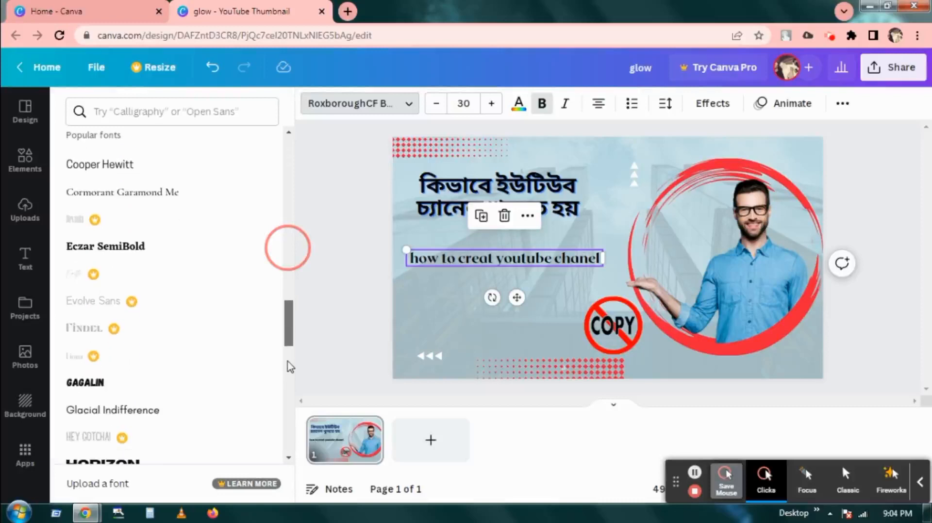
left_click(130, 257)
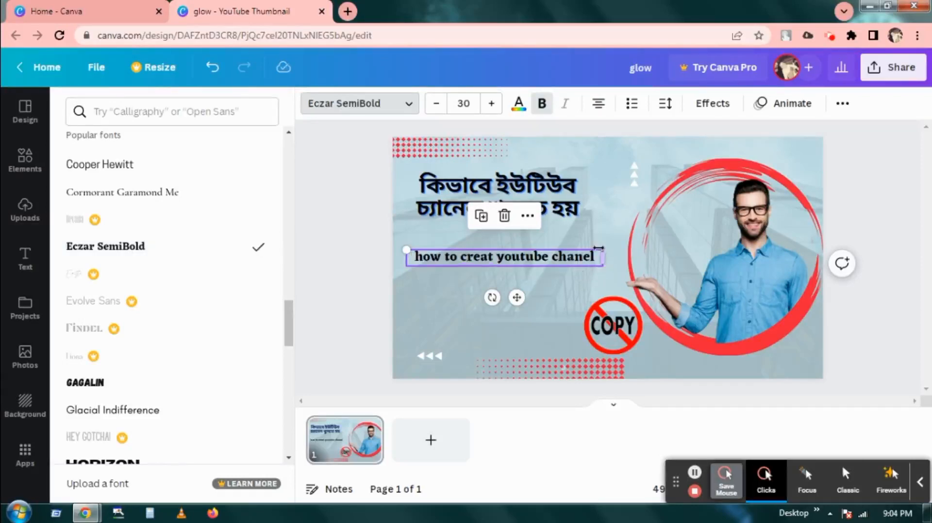
Increase the subheading's font size to 40
left_click(491, 104)
left_click(491, 104)
left_click(491, 104)
left_click(491, 103)
left_click(491, 104)
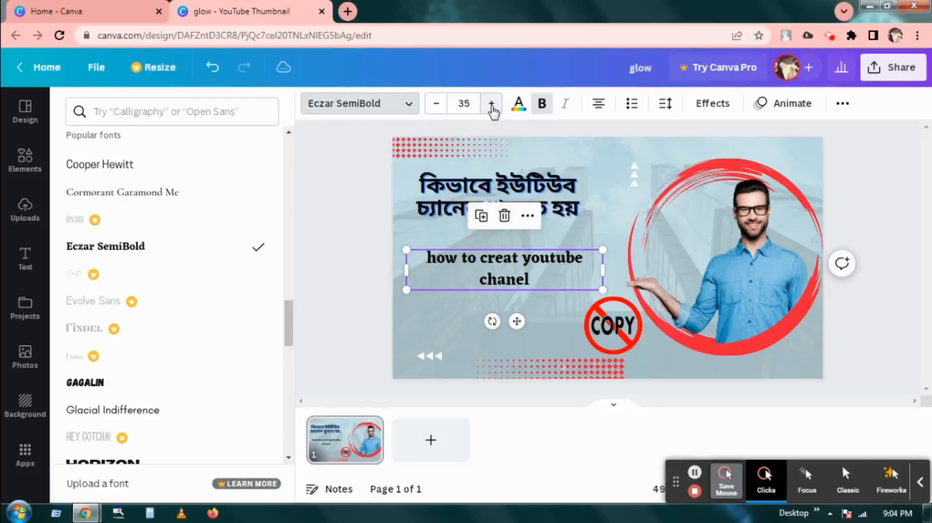
left_click(491, 103)
left_click(491, 103)
left_click(492, 103)
left_click(491, 103)
left_click(491, 104)
Capitalize the first letter of the subheading so that it starts with "How"
double_click(430, 259)
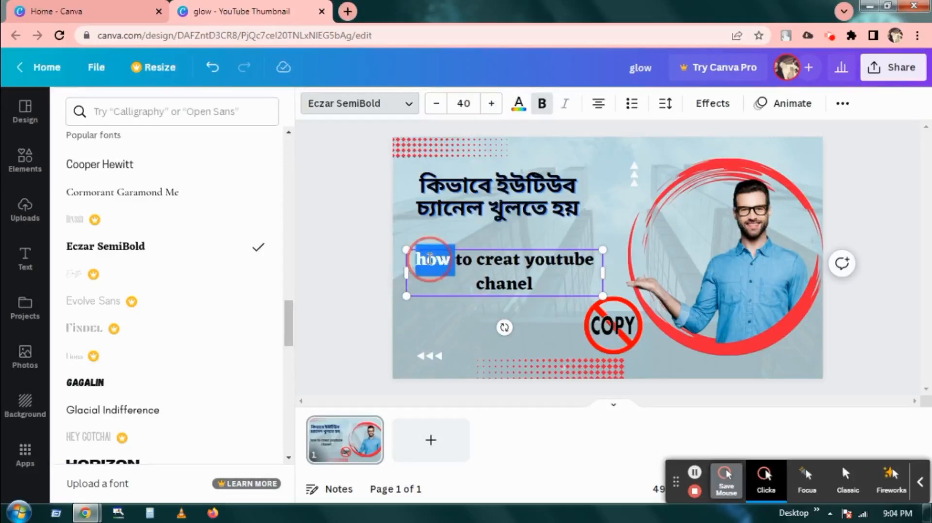
key("Left")
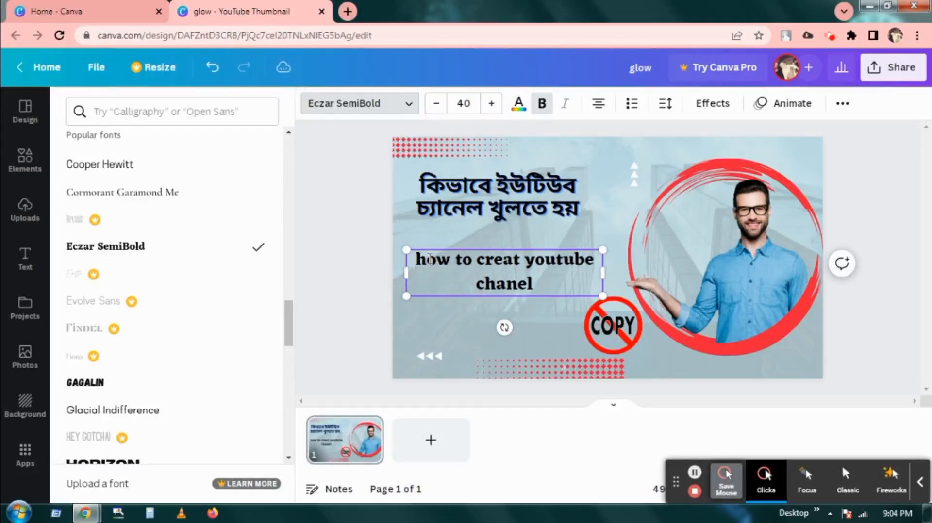
key("Delete")
type("H")
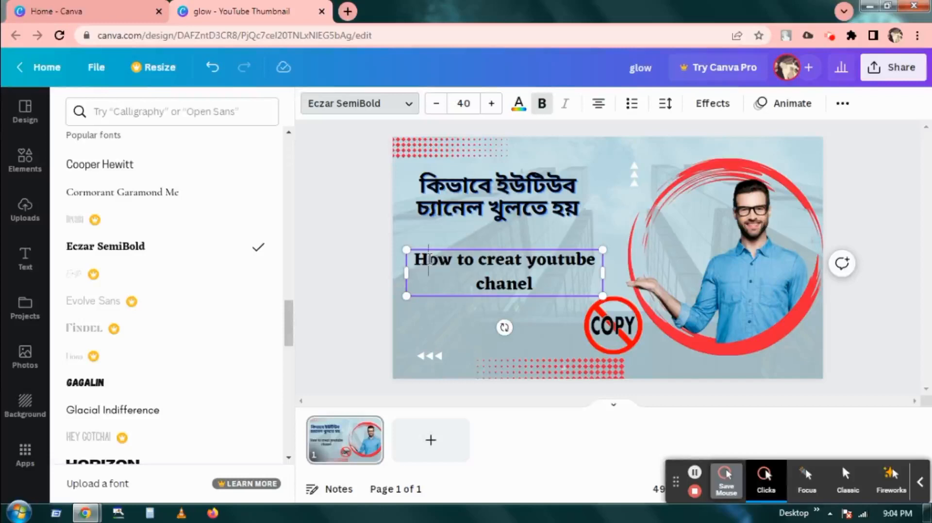
key("Escape")
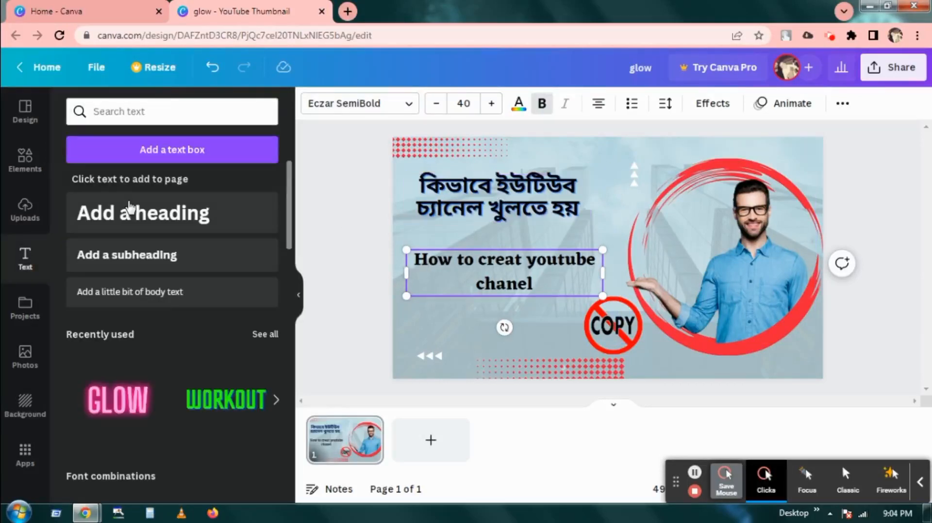
Open the elements library and fit the subheading on one line with a wider box and font size 36
left_click(22, 165)
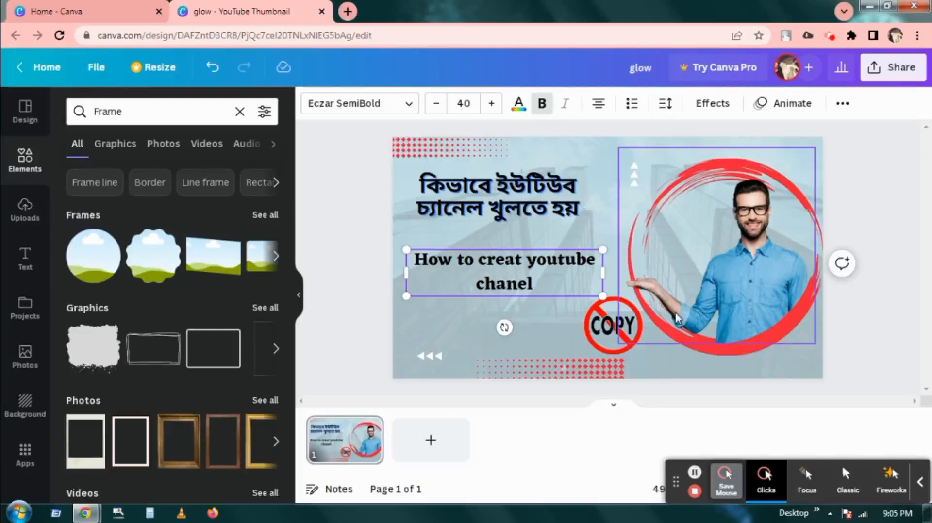
left_click_drag(604, 275, 650, 273)
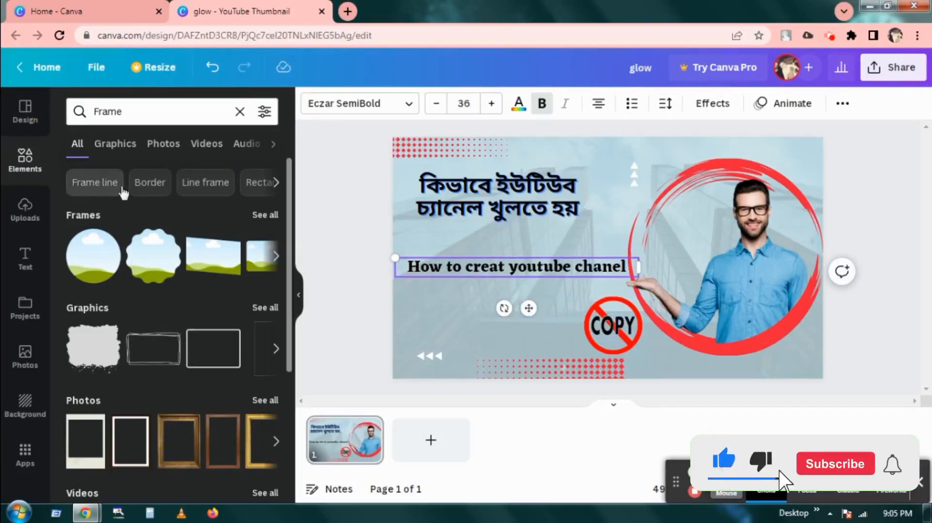
Look through the border designs in the elements library, including the graphics results, and clear the search
left_click(137, 186)
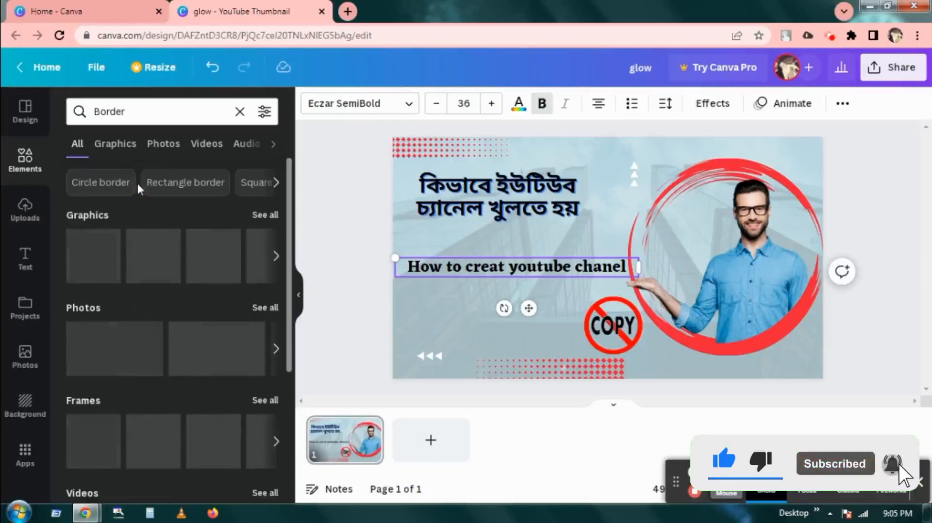
left_click(115, 148)
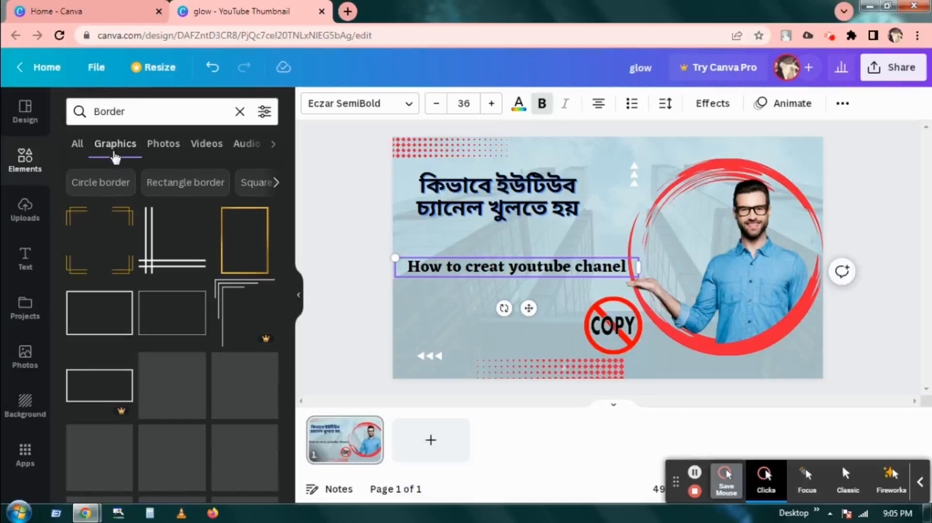
left_click(78, 146)
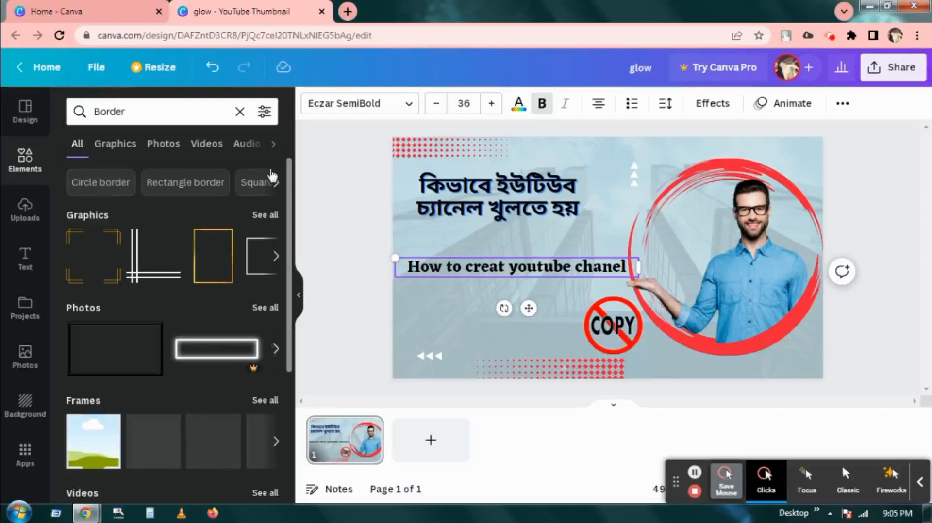
left_click(240, 112)
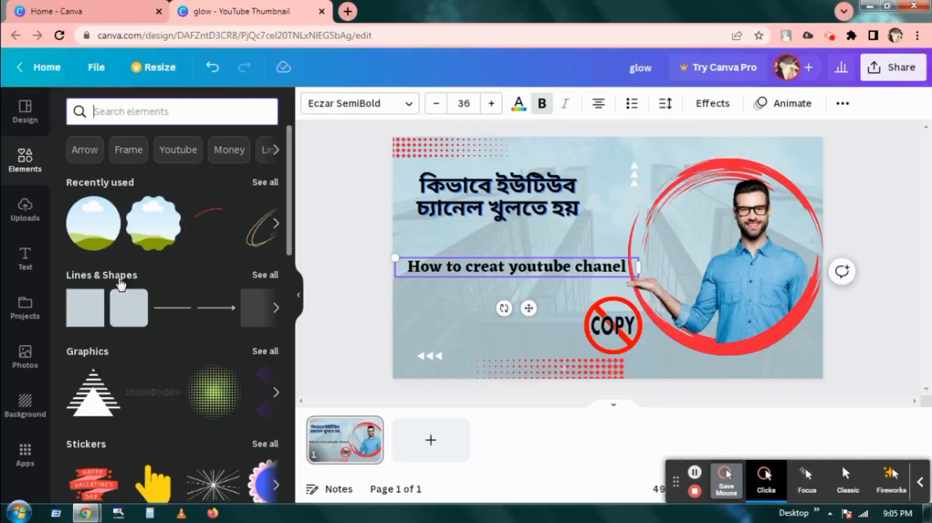
Add a red rounded square and reshape it into a narrow bar across the full width of the English subheading
left_click(128, 319)
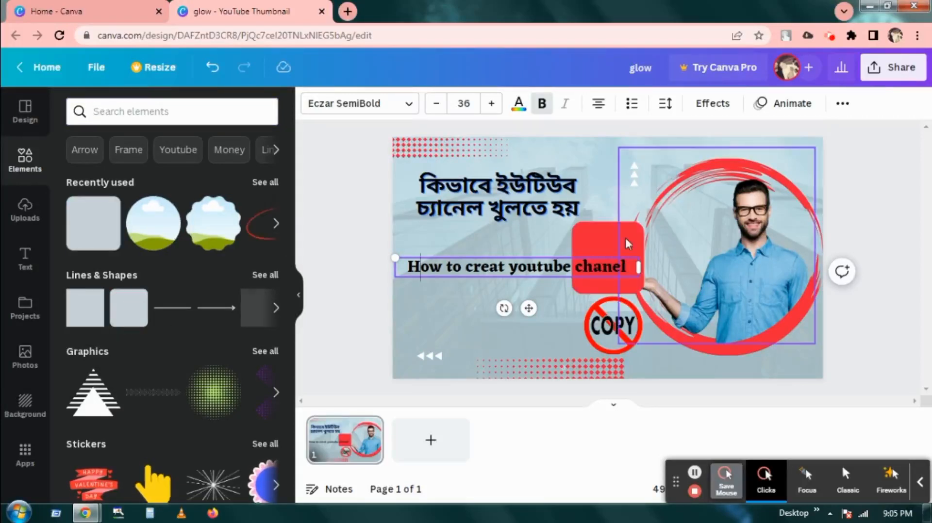
left_click(607, 225)
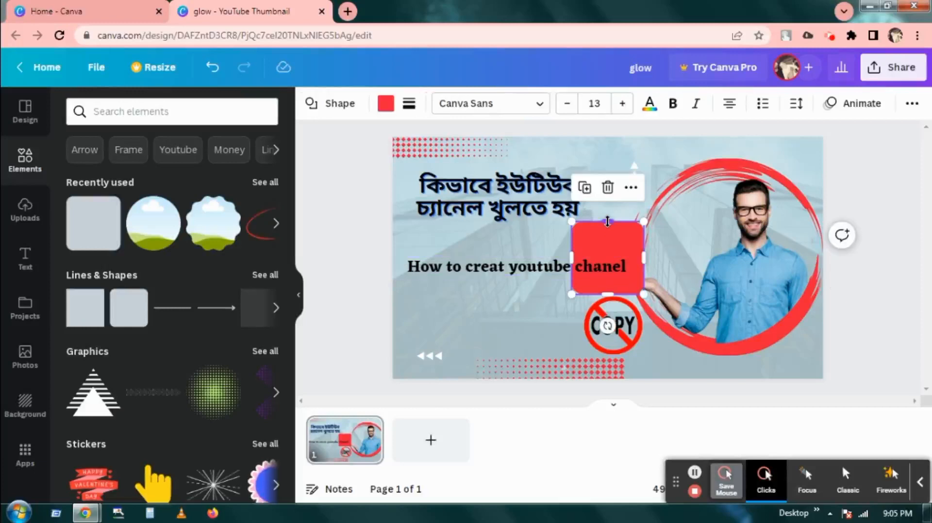
left_click_drag(586, 246, 395, 289)
left_click_drag(525, 288, 591, 272)
left_click_drag(470, 270, 403, 270)
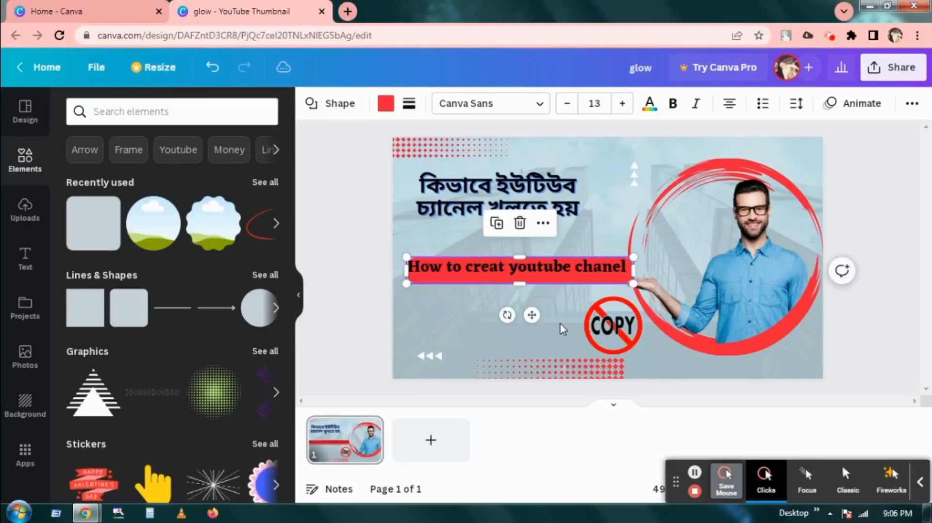
left_click(562, 328)
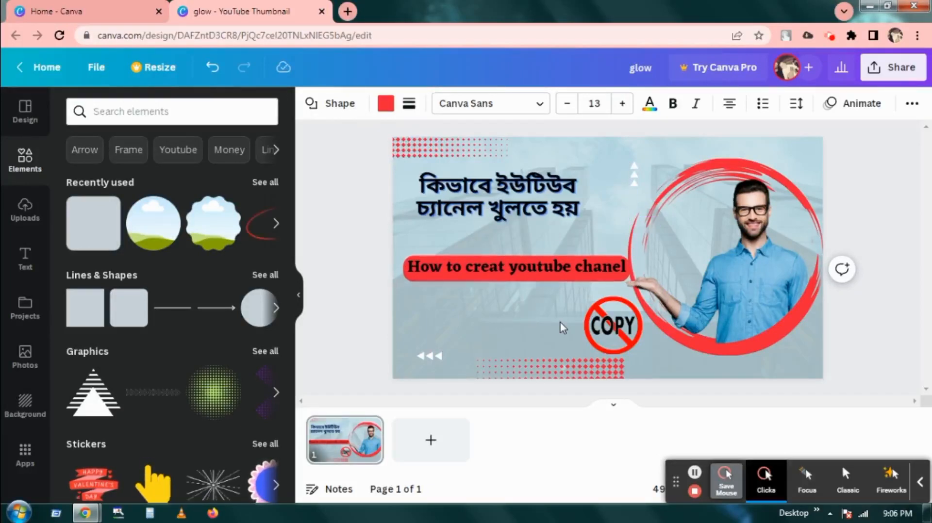
Change the text color of the English subheading to yellow
left_click(575, 271)
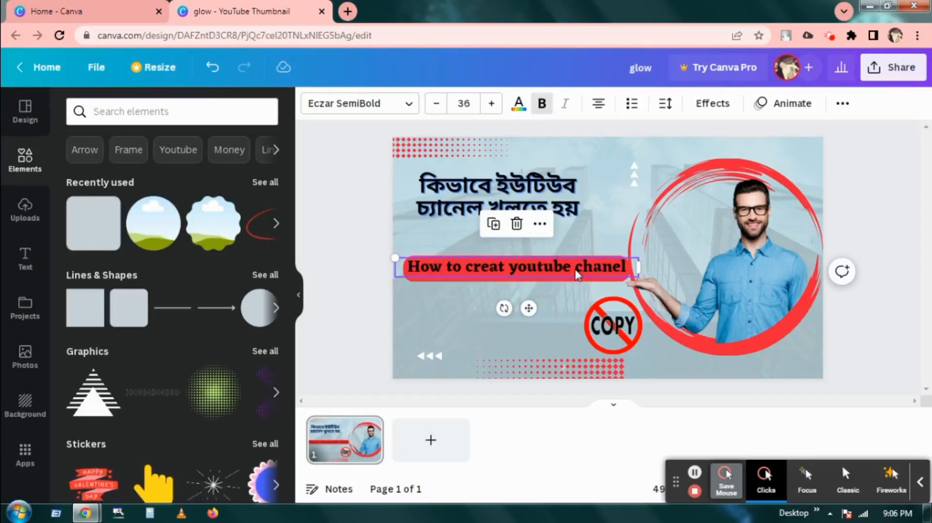
left_click(543, 289)
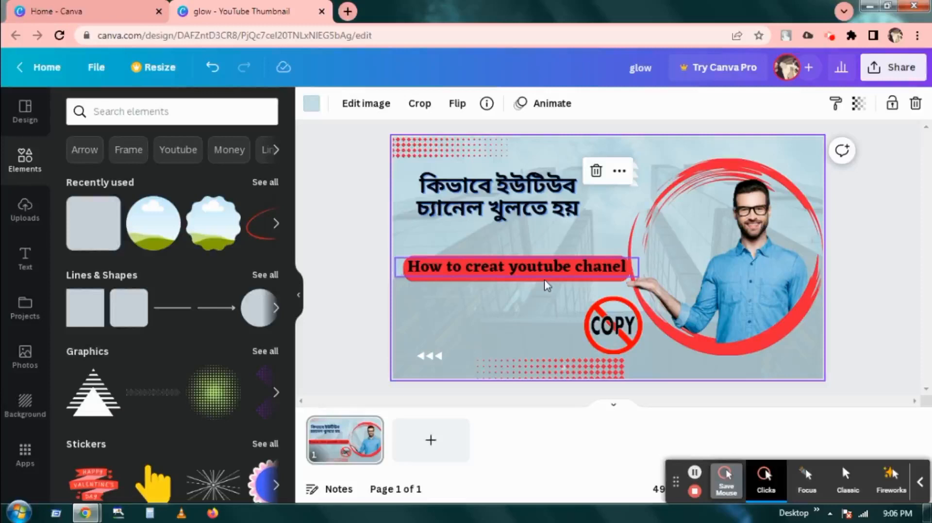
left_click(544, 279)
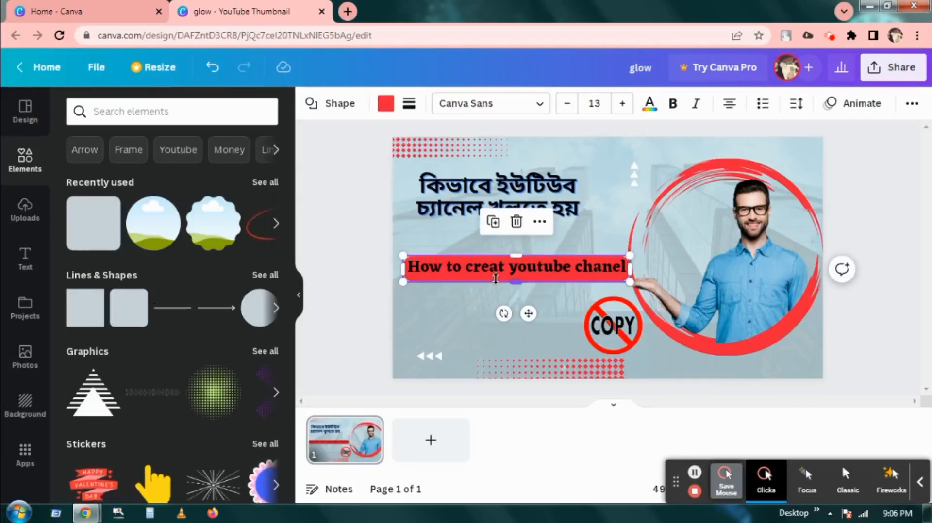
left_click(539, 271)
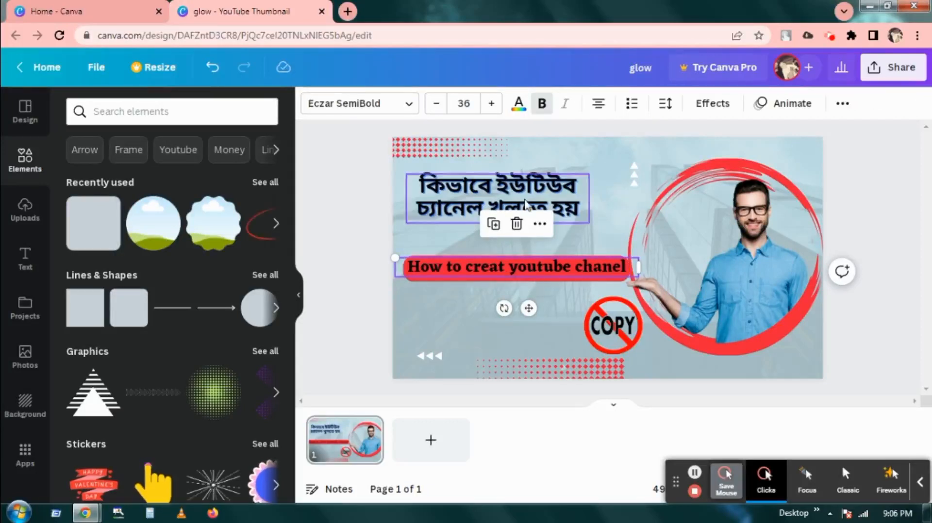
left_click(518, 106)
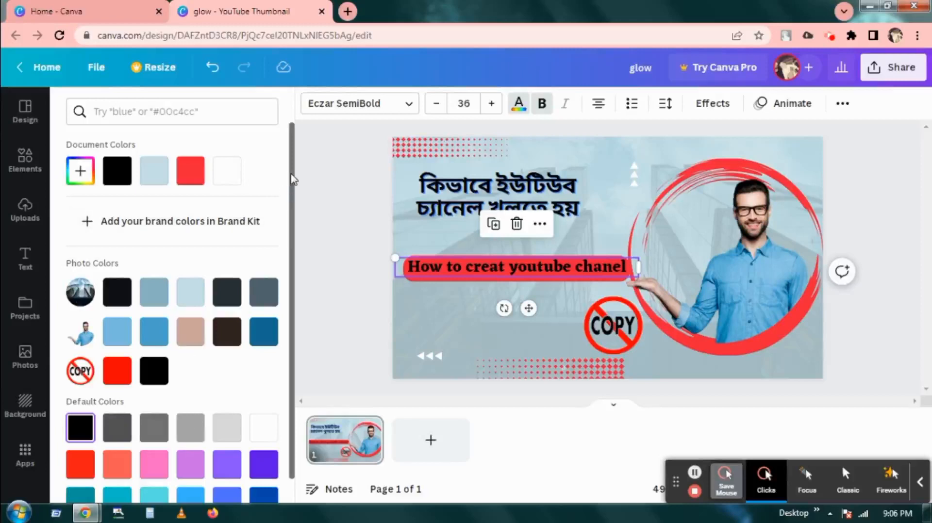
left_click_drag(292, 174, 286, 308)
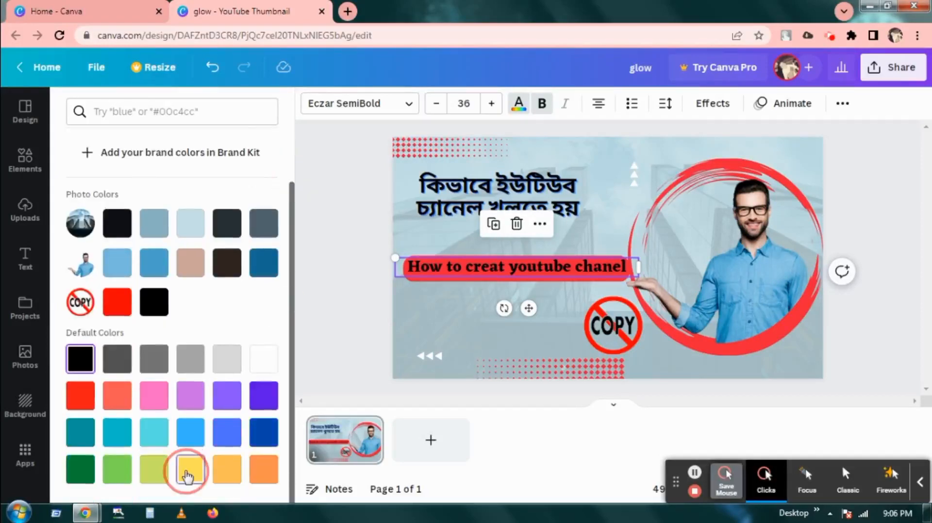
left_click(187, 477)
Move the red bar slightly lower and reposition the yellow subheading just above it
left_click(470, 306)
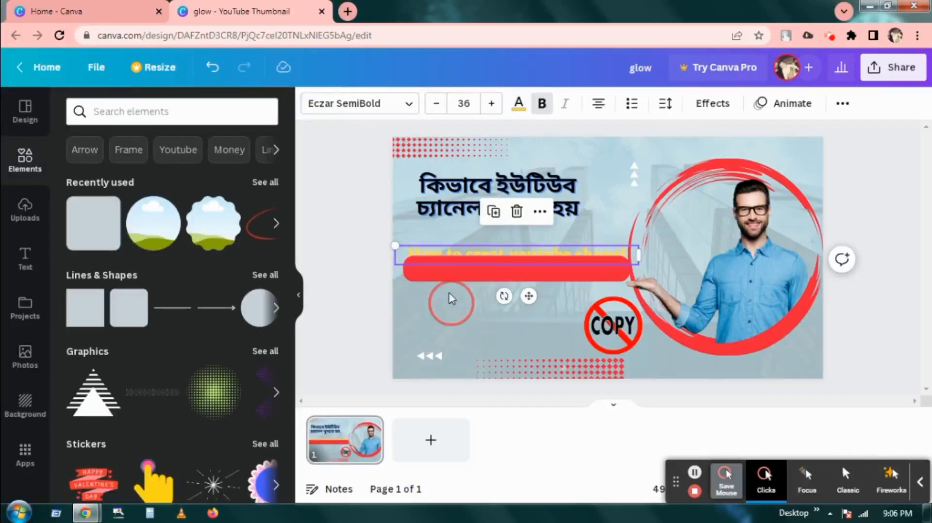
left_click(451, 298)
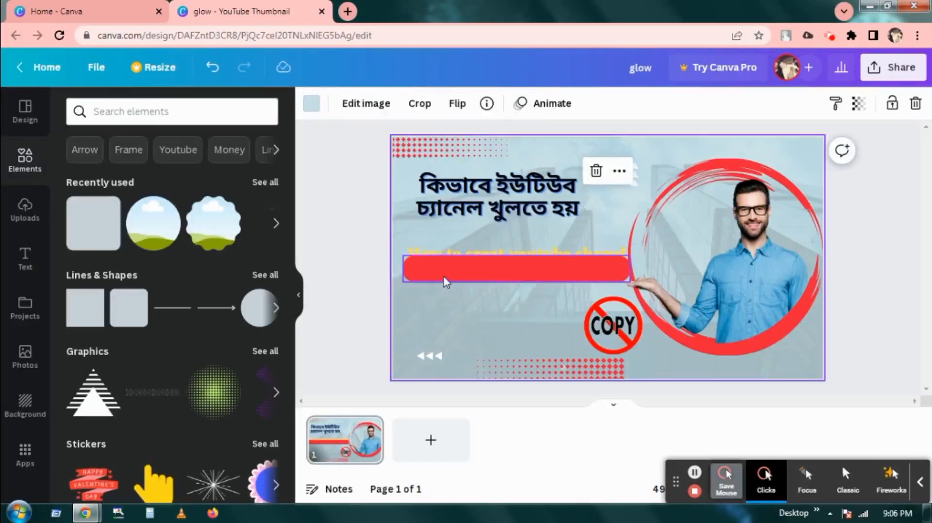
left_click(445, 281)
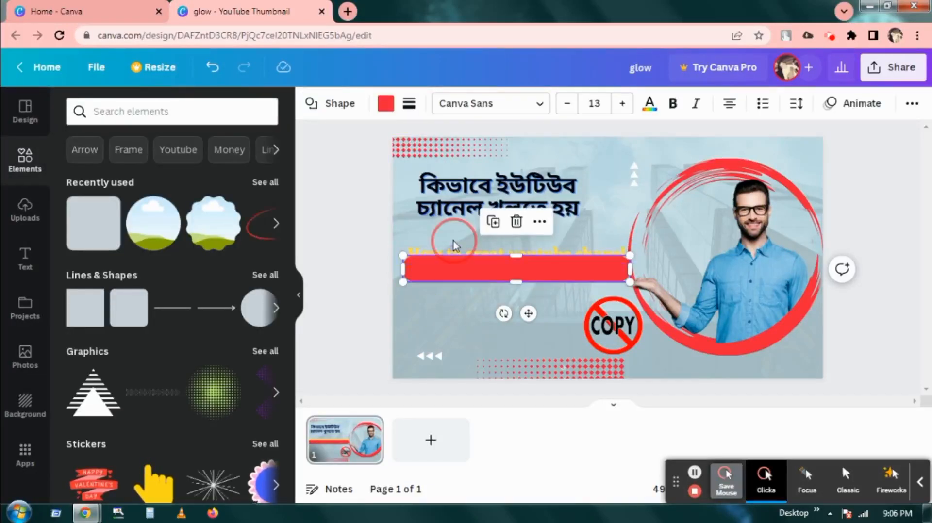
left_click(457, 250)
left_click(458, 252)
left_click_drag(457, 253, 501, 287)
Bring the yellow subheading forward and center it on the red bar
left_click(466, 269)
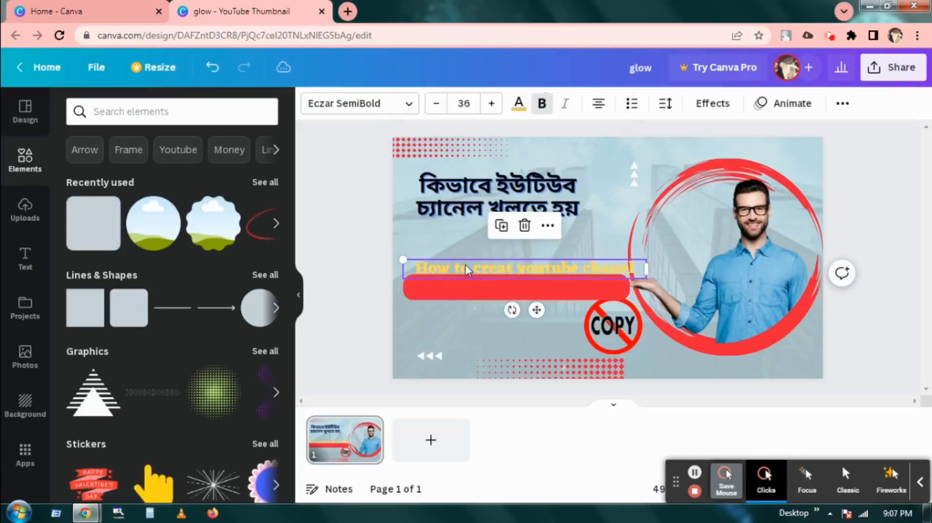
right_click(466, 270)
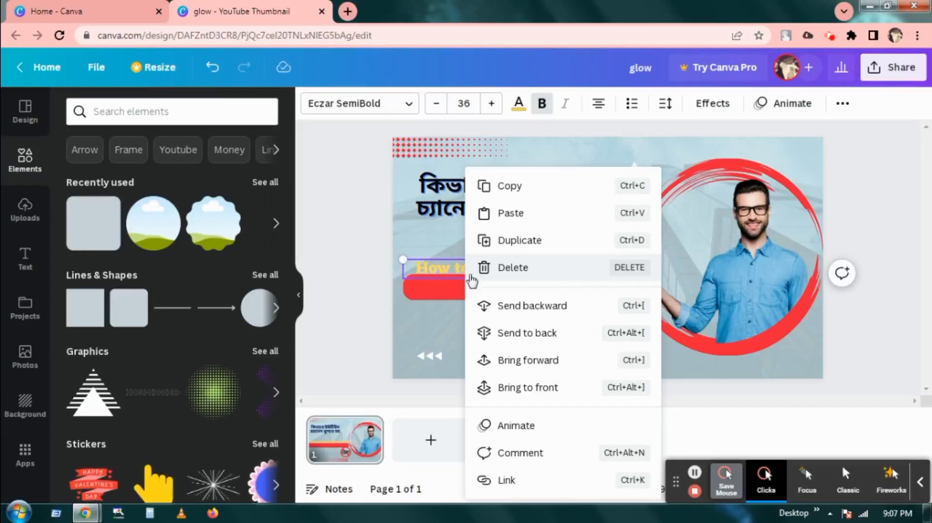
left_click(533, 367)
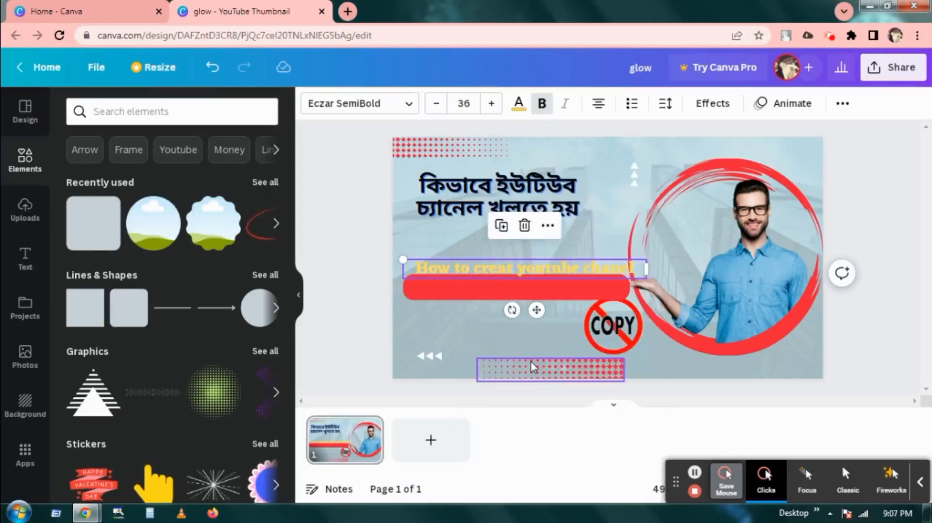
left_click_drag(537, 310, 530, 328)
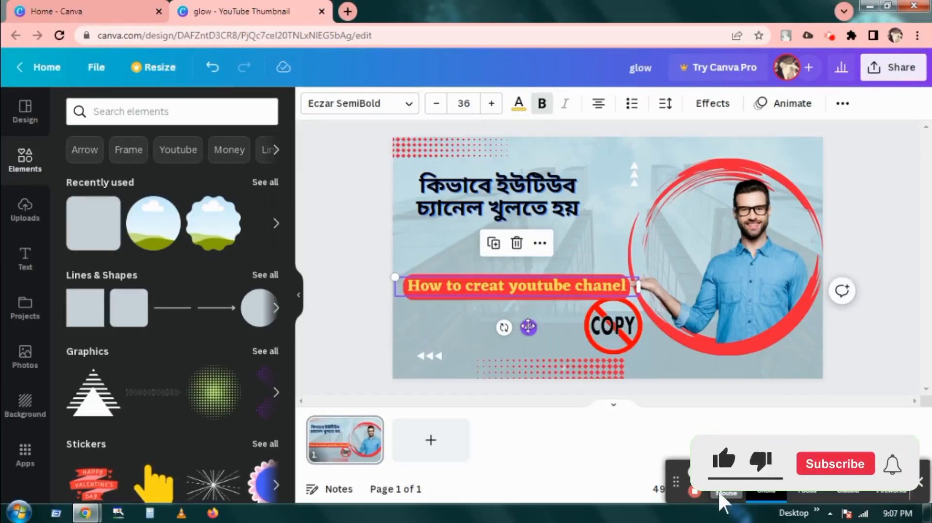
Compare the subheading with and without bold, and leave bold turned off
left_click(439, 298)
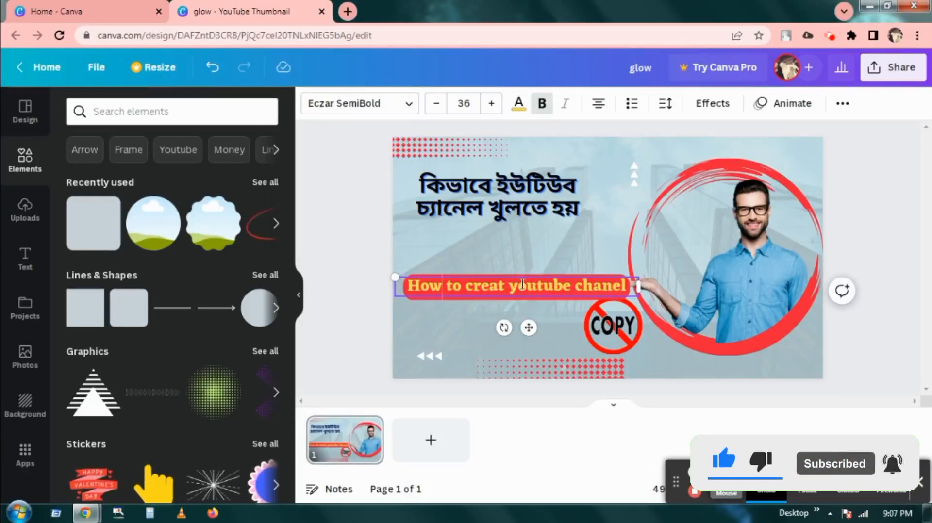
left_click(541, 104)
left_click(541, 105)
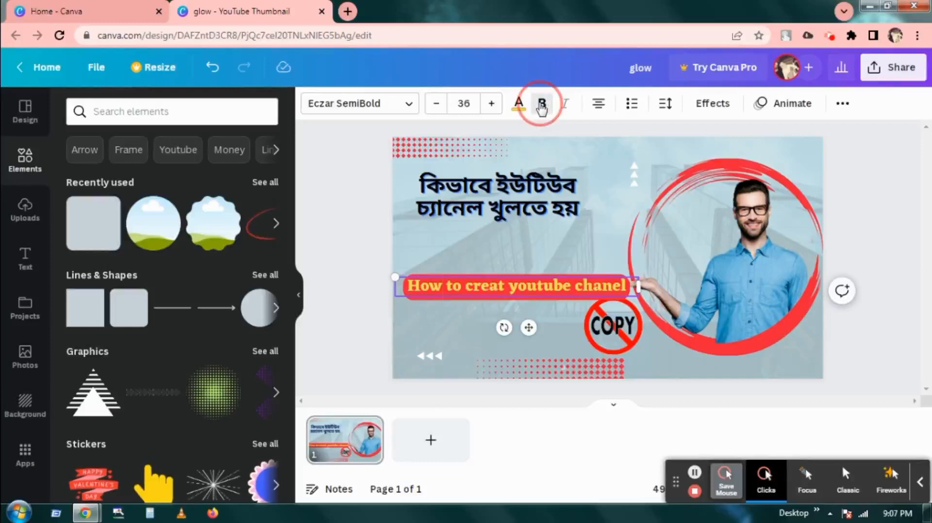
left_click(451, 325)
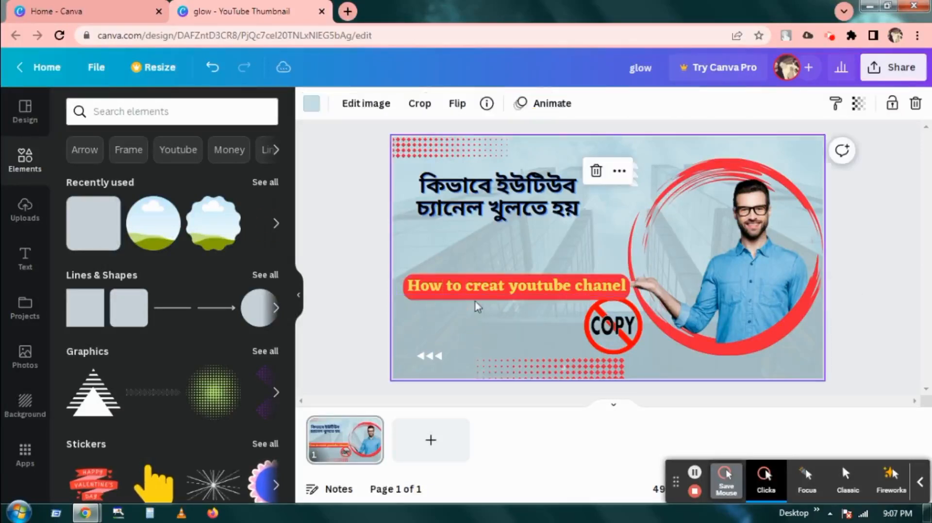
left_click(482, 290)
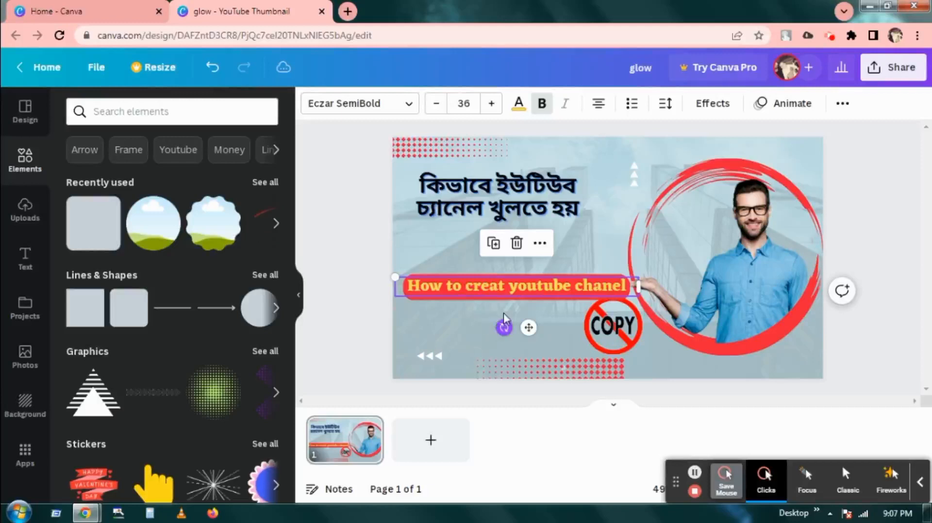
left_click(542, 104)
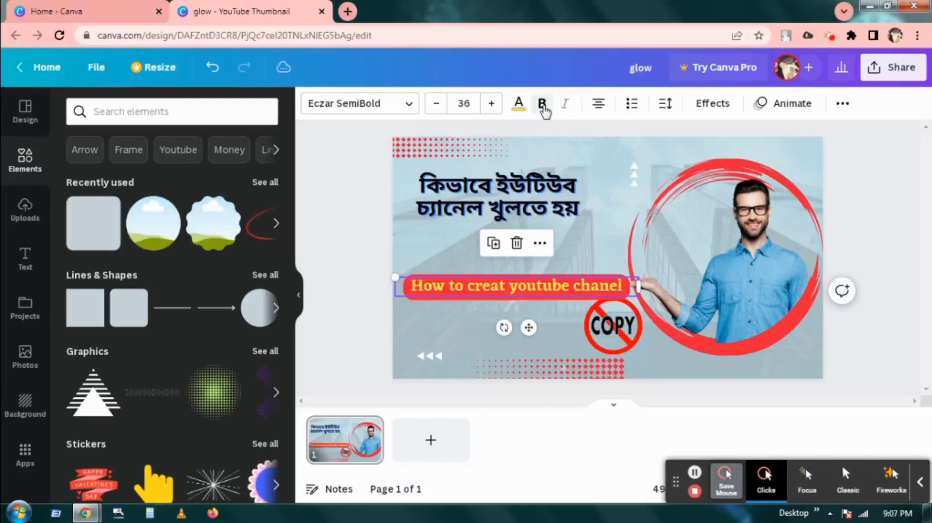
left_click(543, 105)
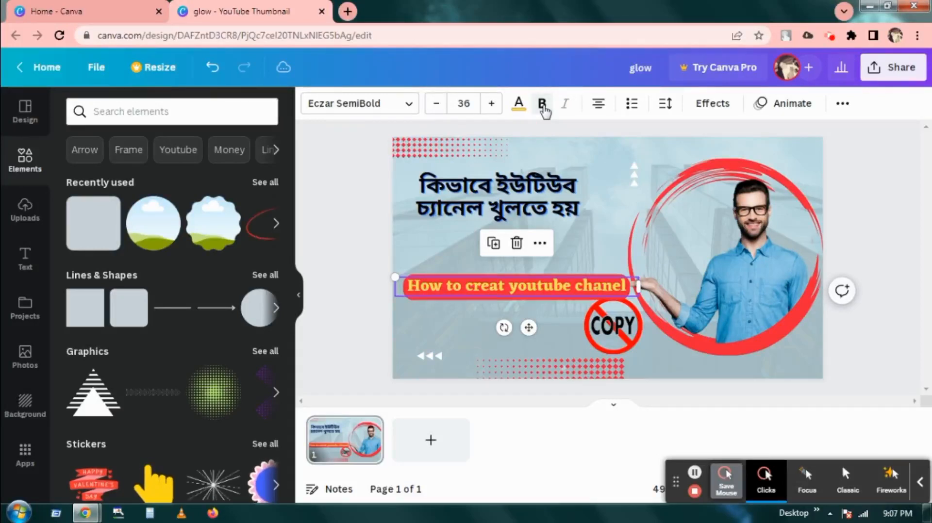
left_click(543, 105)
Move the COPY sign across so that it sits centrally below the red subheading bar
left_click_drag(613, 325, 519, 326)
mouse_move(550, 328)
left_mouse_down()
mouse_move(523, 330)
mouse_move(547, 330)
left_mouse_up()
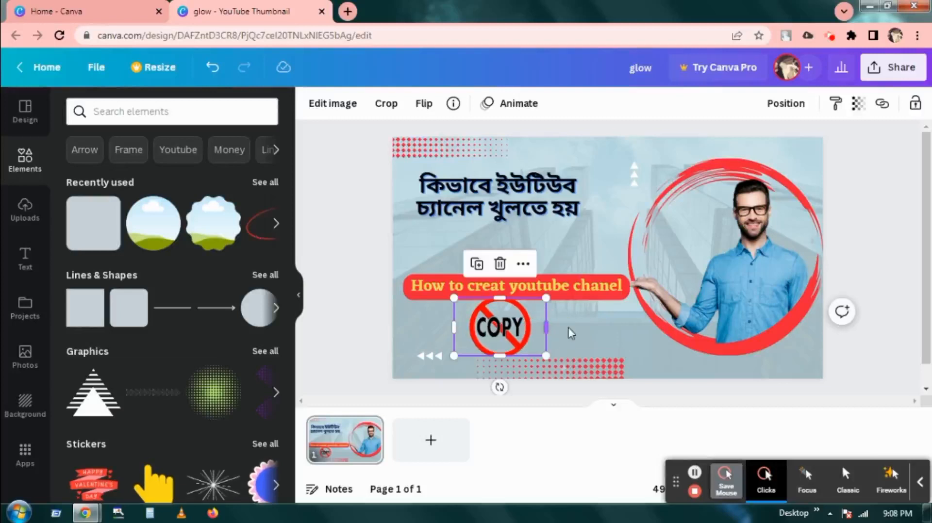
left_click(606, 324)
Try a transparency of 27 on the man's portrait and restore it to 100
left_click(770, 273)
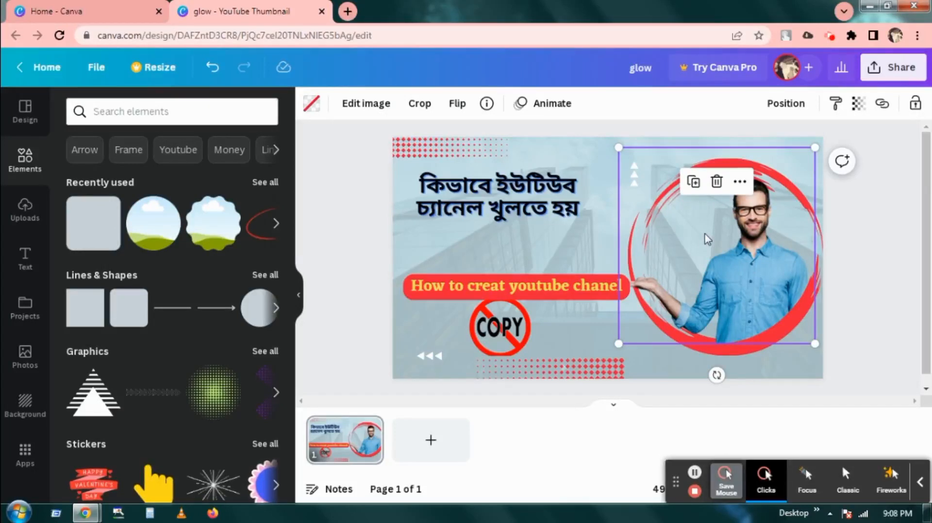
left_click(858, 104)
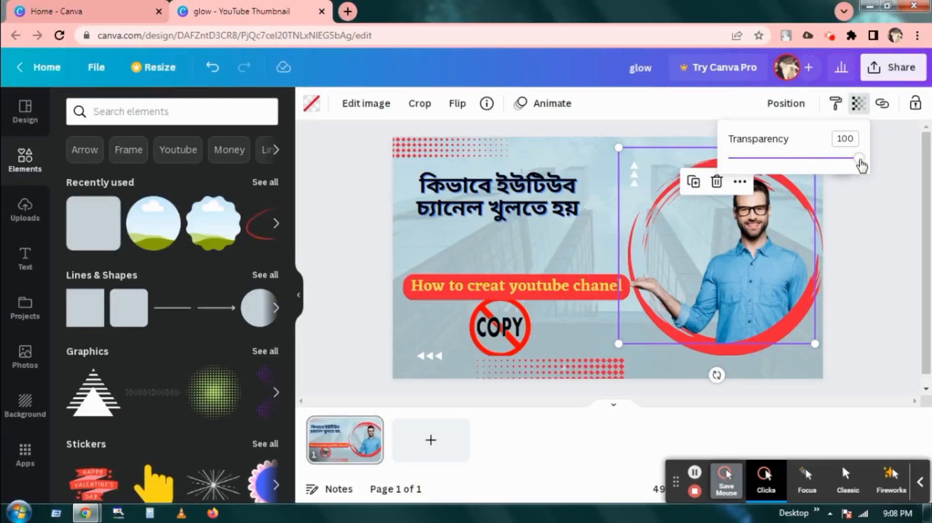
left_click_drag(860, 166, 763, 178)
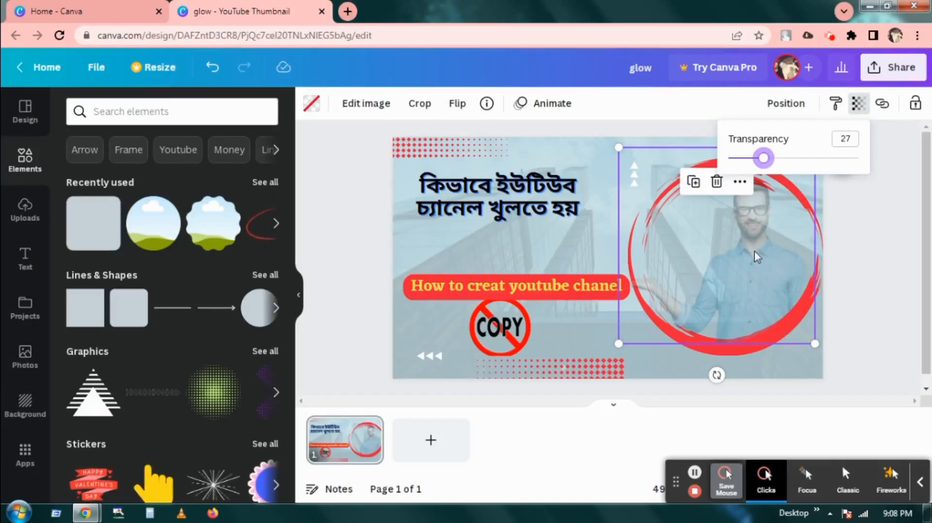
left_click_drag(763, 162, 869, 165)
left_click(863, 226)
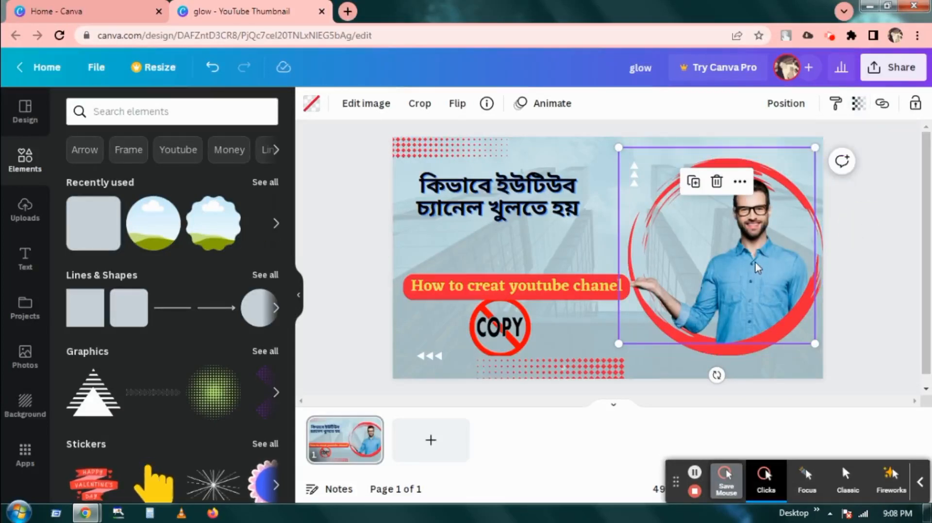
left_click(852, 276)
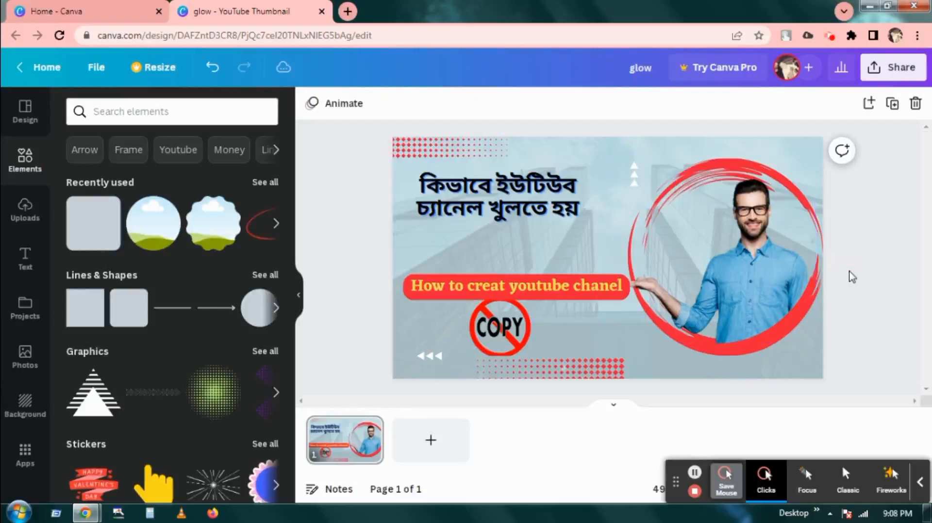
Apply the Festive filter to the man's portrait and set its intensity to 60
left_click(774, 259)
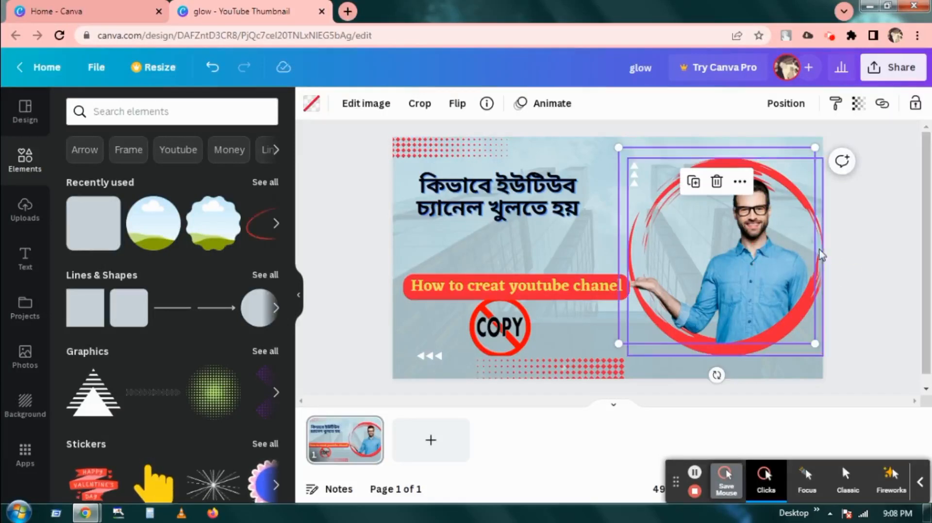
left_click(365, 109)
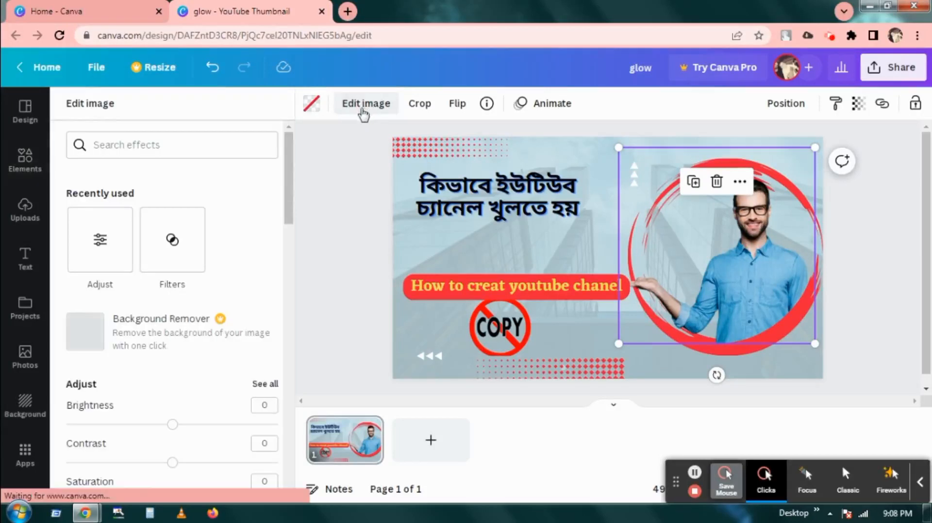
left_click_drag(288, 173, 287, 278)
left_click(174, 179)
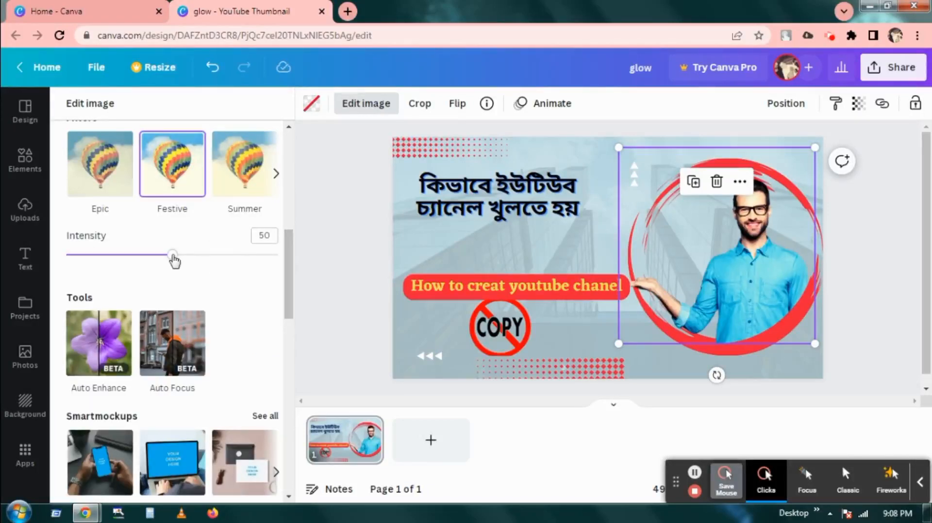
left_click_drag(173, 261, 196, 271)
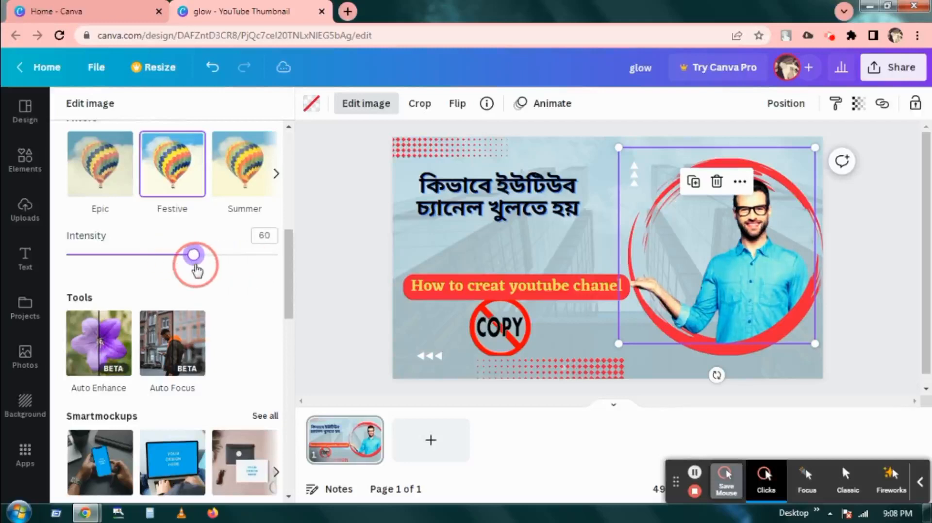
Set the saturation of the man's portrait to 18
left_click_drag(287, 264, 291, 209)
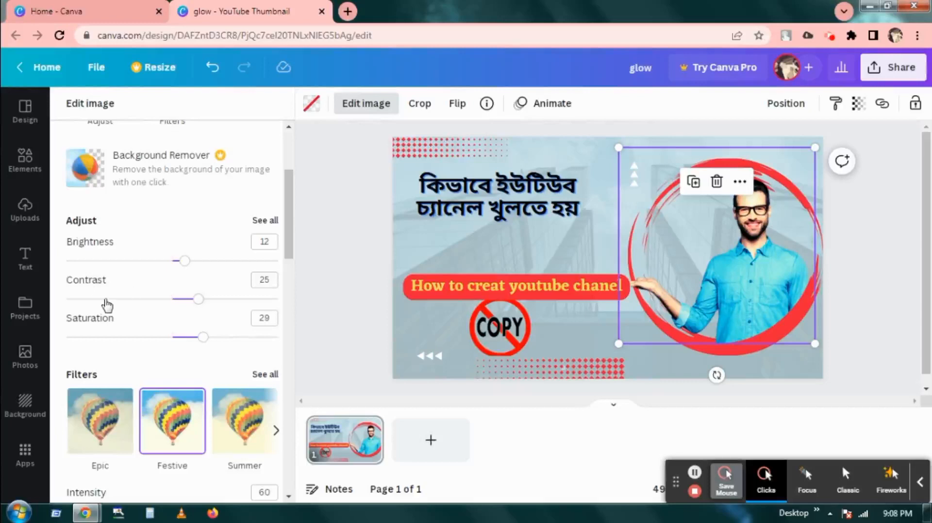
mouse_move(205, 341)
left_mouse_down()
mouse_move(251, 339)
mouse_move(126, 343)
mouse_move(193, 348)
left_mouse_up()
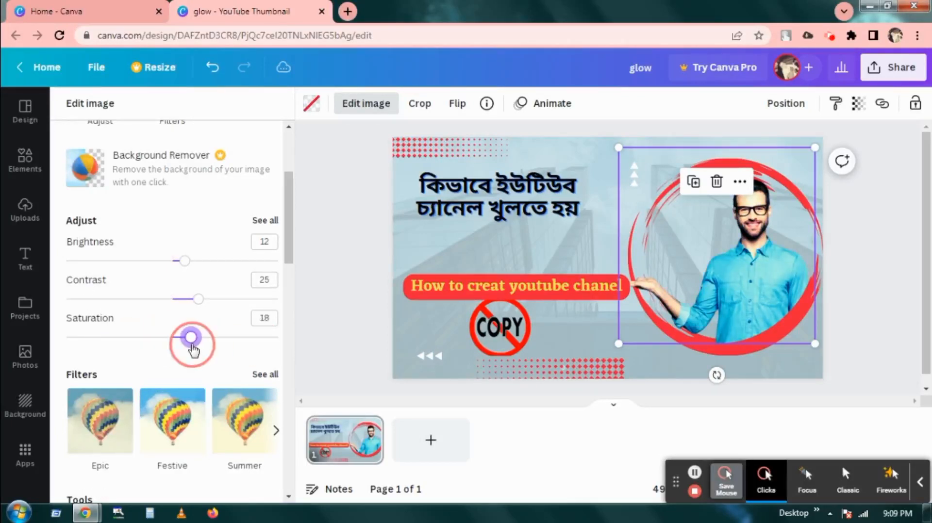
left_click(340, 165)
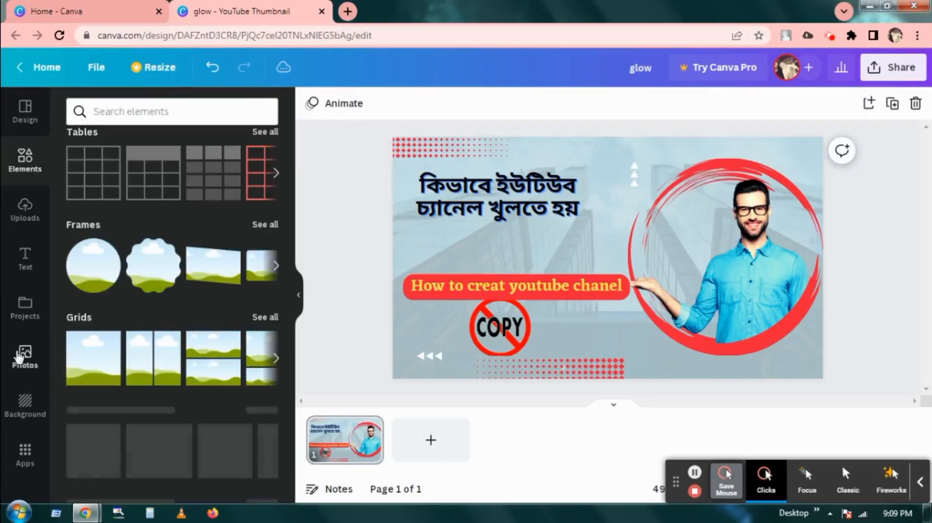
Browse the suggested topic categories in the photo library
left_click(22, 354)
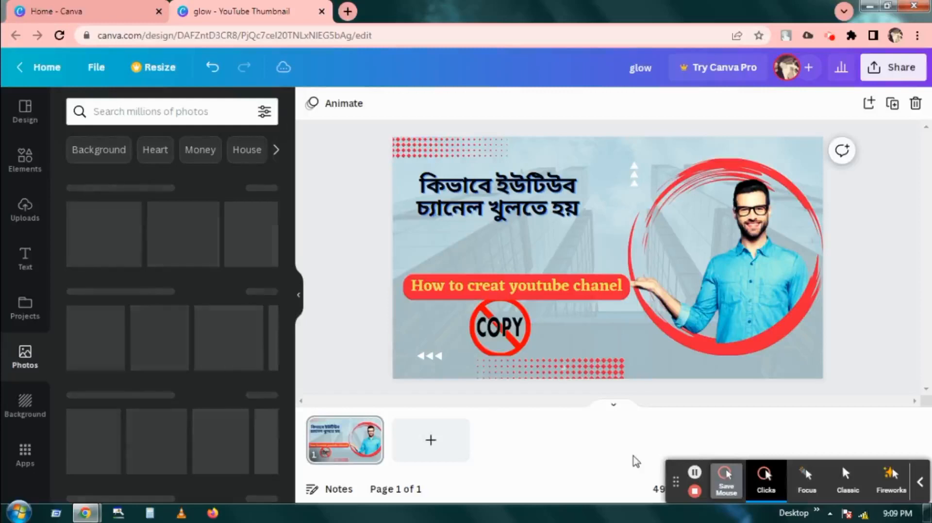
left_click(695, 472)
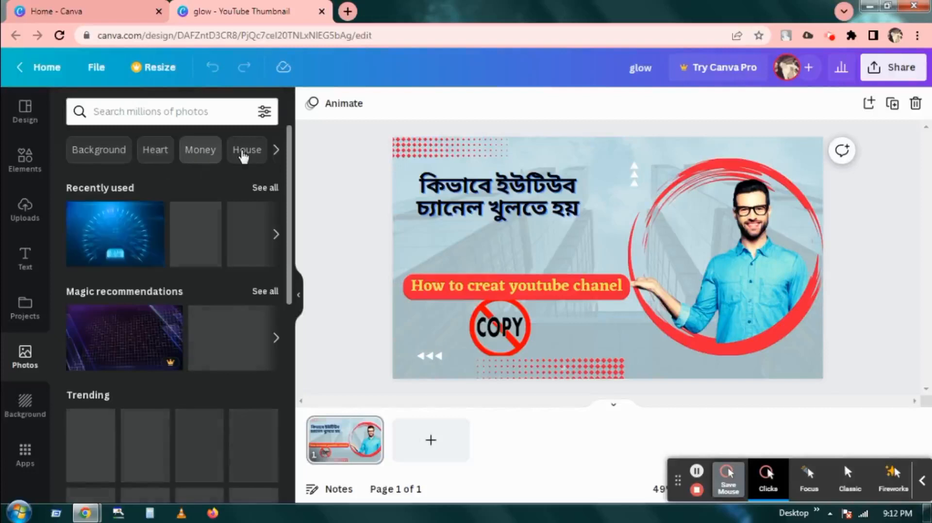
left_click(277, 151)
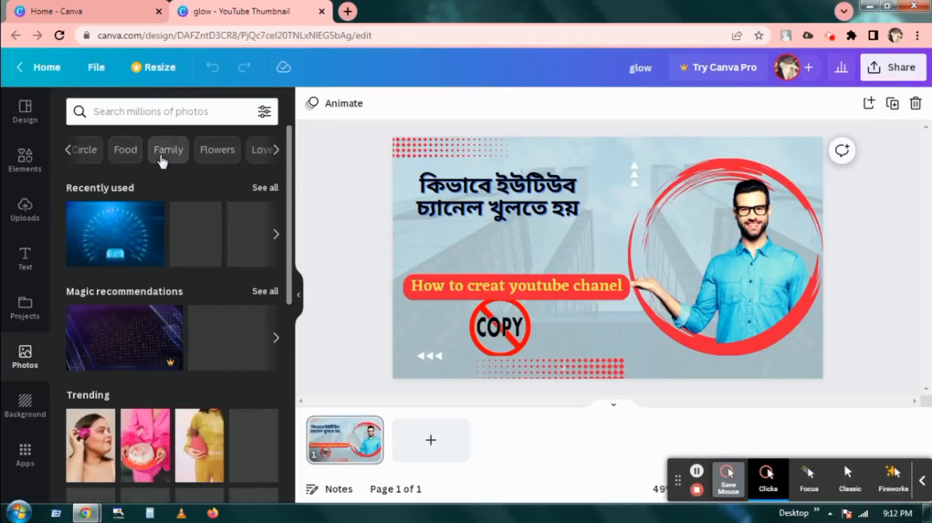
left_click(277, 150)
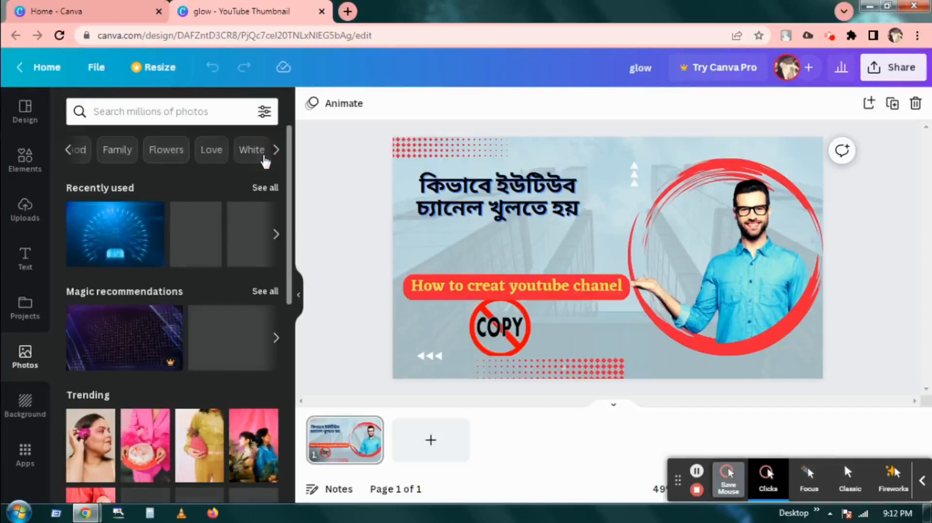
left_click(277, 150)
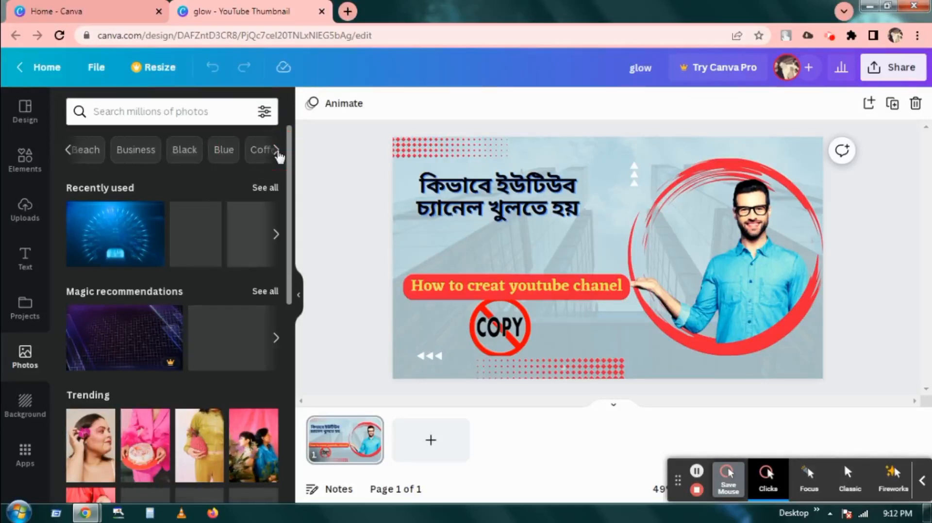
left_click(277, 151)
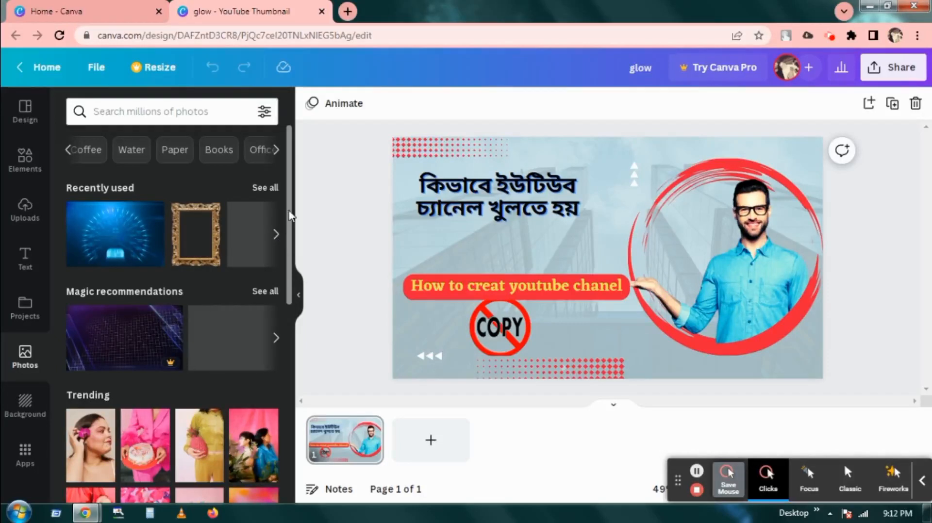
left_click_drag(290, 216, 277, 253)
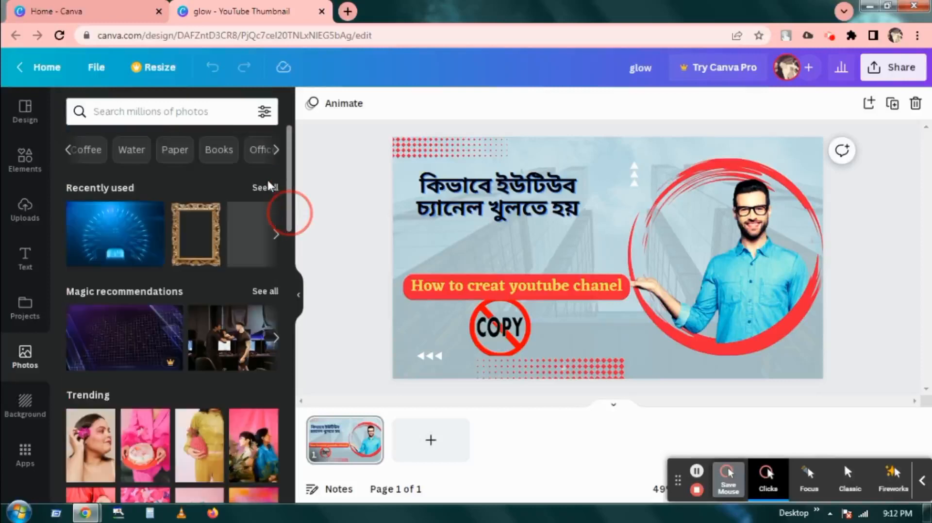
Search the photos for "cow", add the standing brown-and-white cow cutout and shrink it to about half its size
left_click(174, 113)
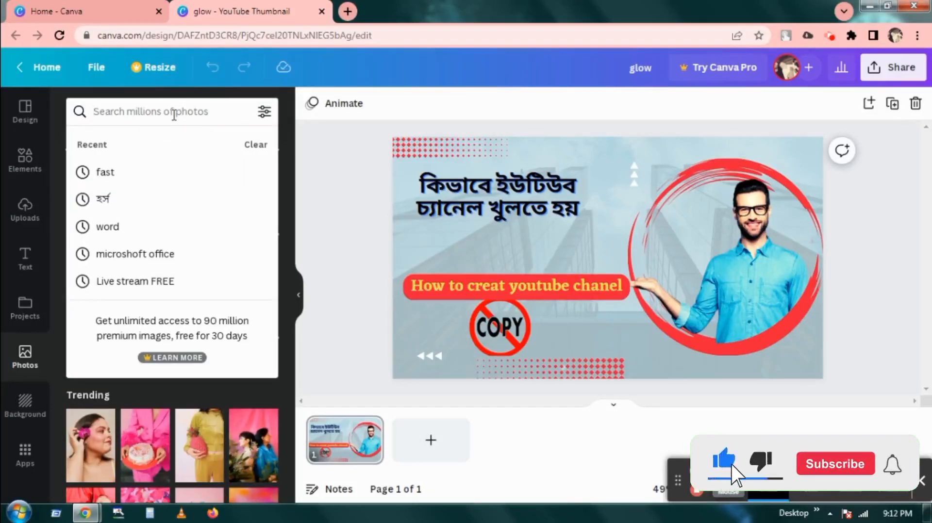
type("cow")
key("Return")
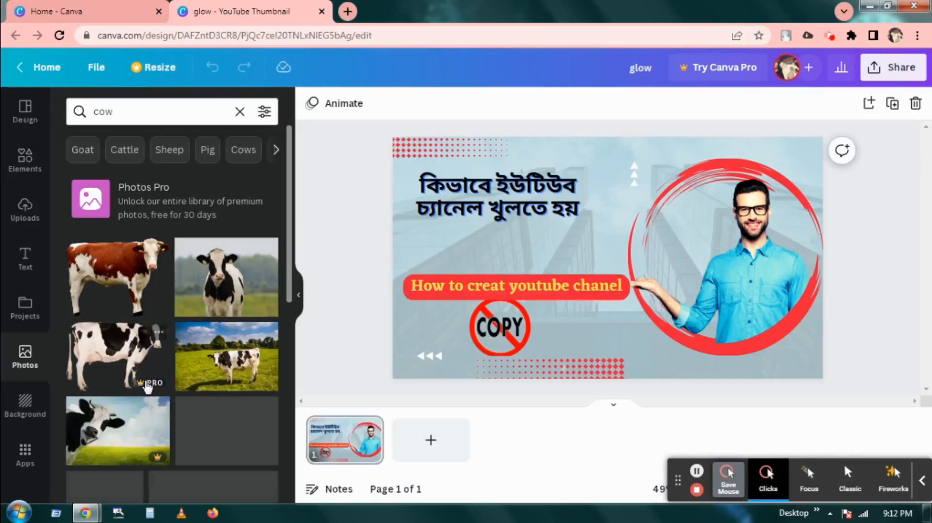
left_click(120, 279)
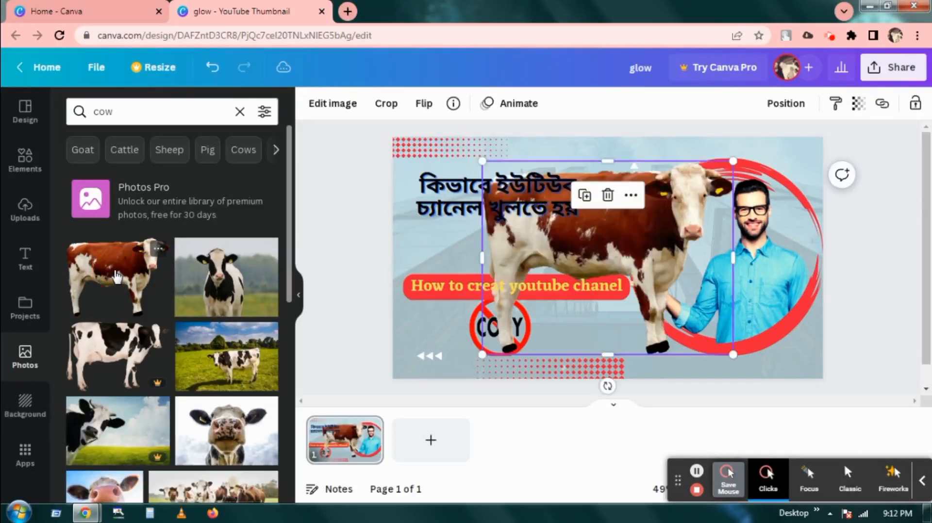
left_click_drag(733, 355, 614, 262)
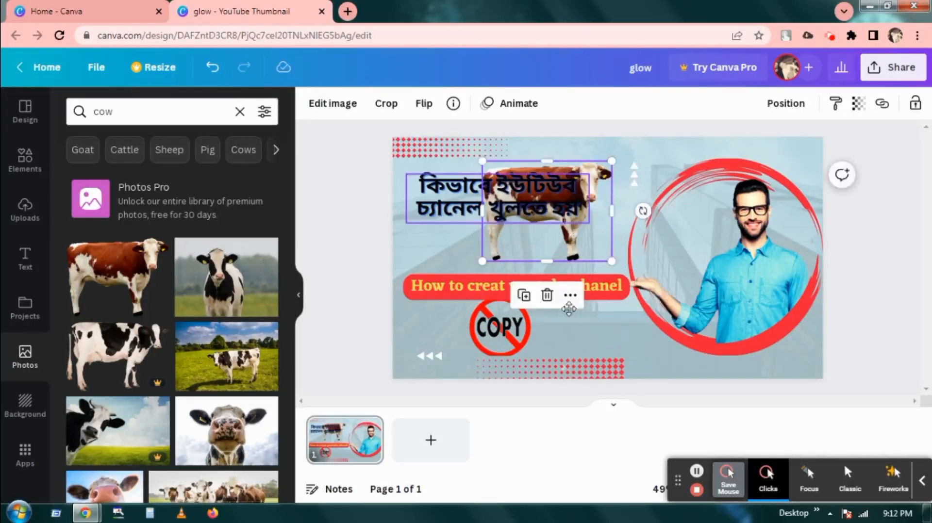
Move the cow to the thumbnail's upper-left corner and place the Bengali headline directly above the red subheading bar
left_click_drag(589, 222, 552, 294)
left_click_drag(548, 228, 456, 208)
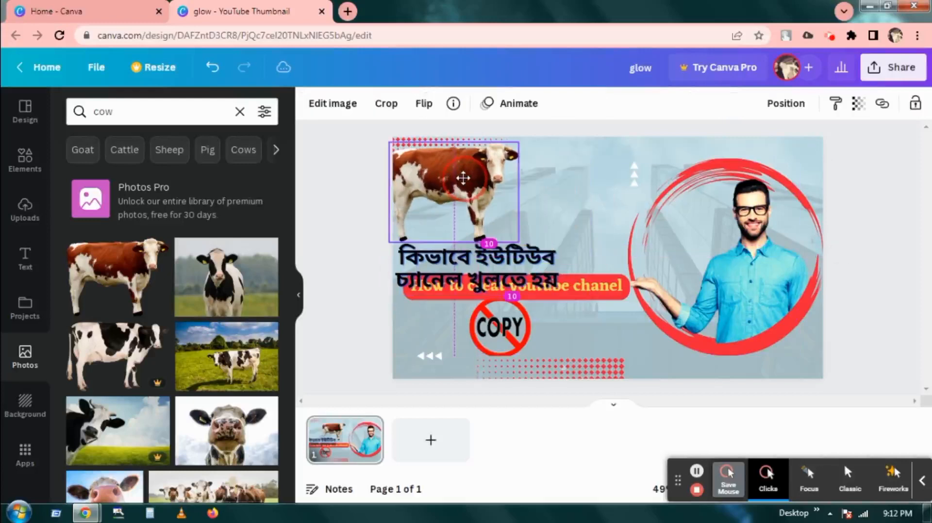
left_click_drag(553, 258, 610, 220)
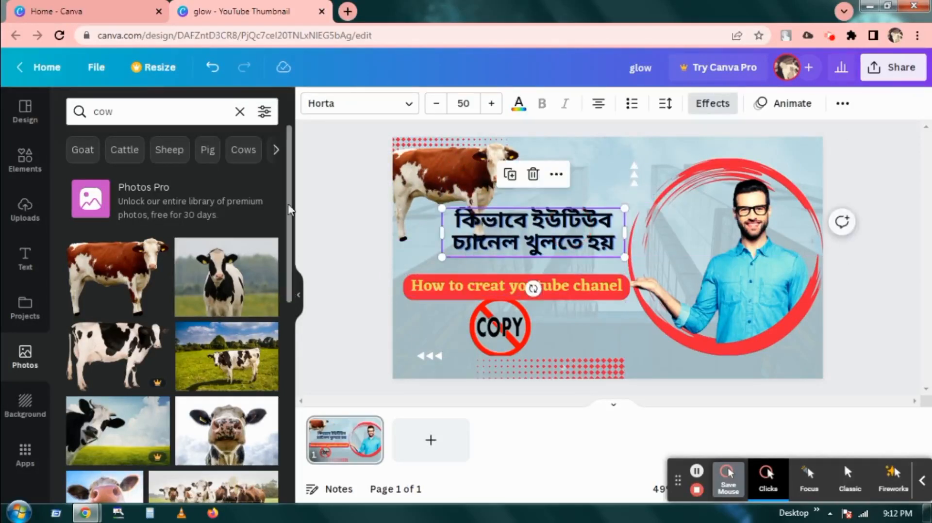
Clear the photo search and delete the cow picture from the thumbnail
left_click(239, 112)
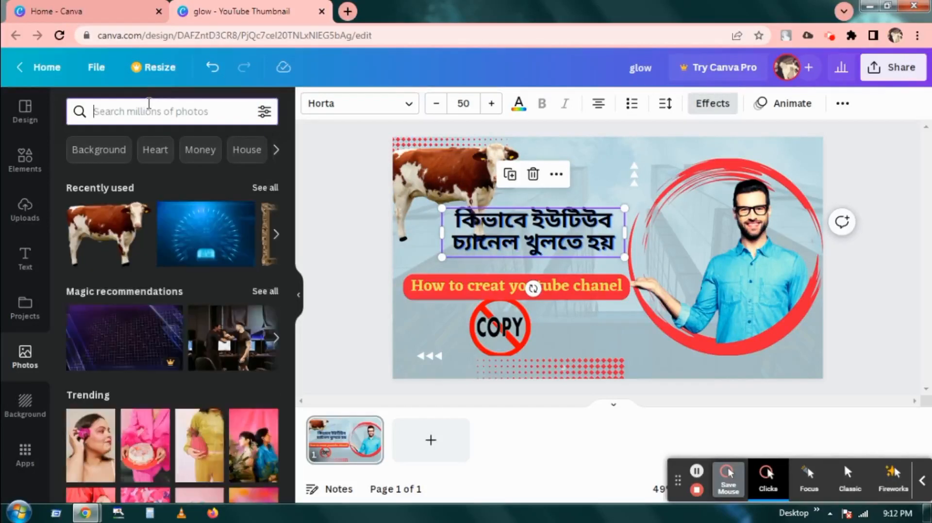
left_click(420, 177)
key("Delete")
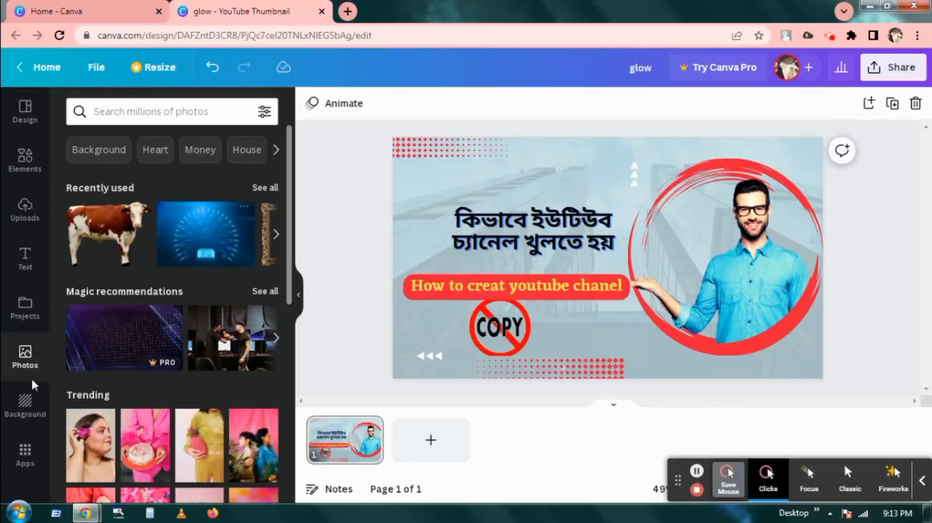
Try the dark background image with swirling blue-green smoke on the thumbnail
left_click(22, 408)
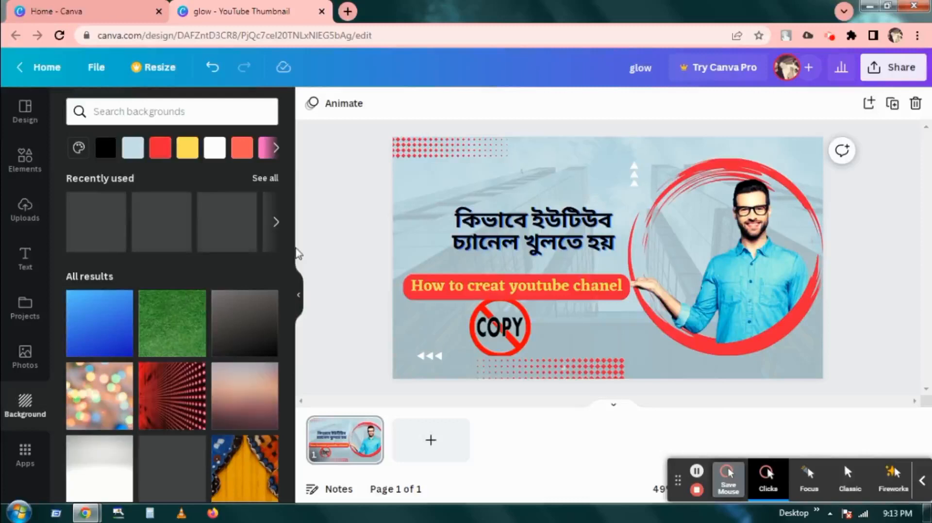
left_click_drag(291, 253, 292, 360)
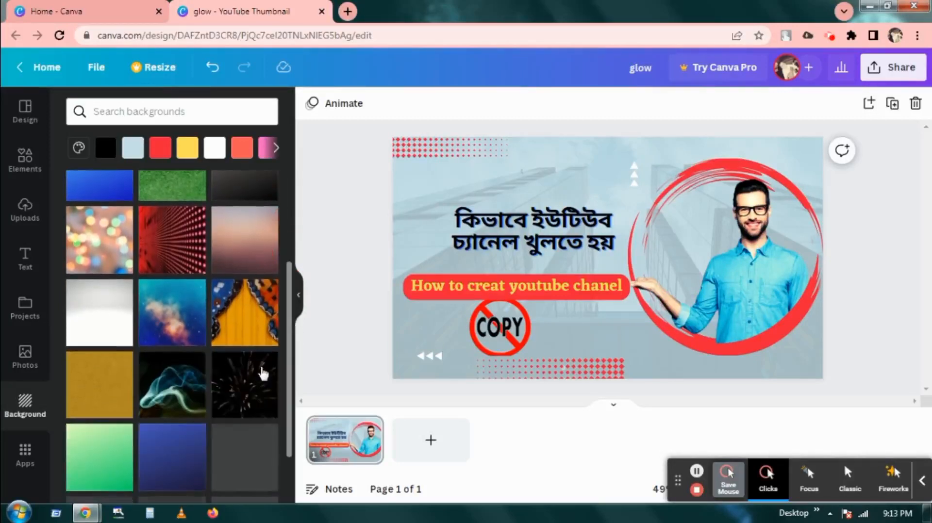
left_click(164, 394)
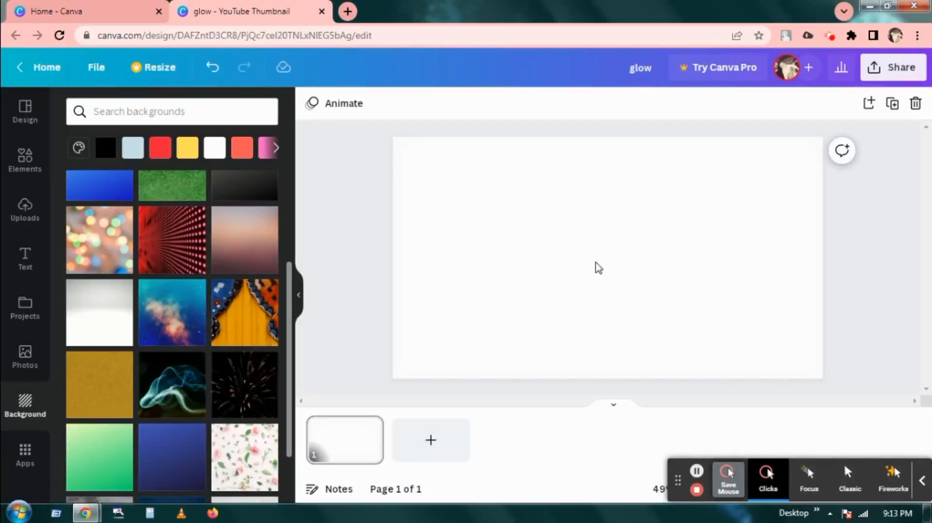
left_click(696, 471)
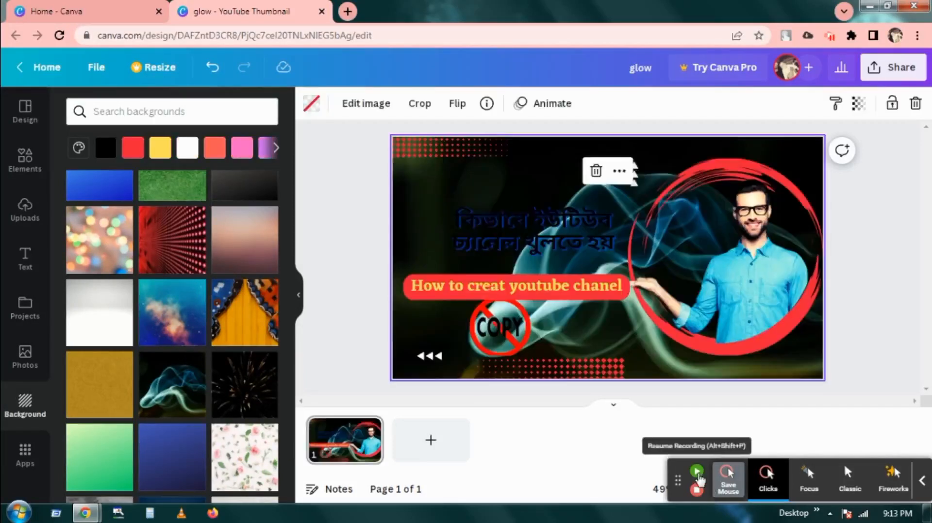
left_click(696, 471)
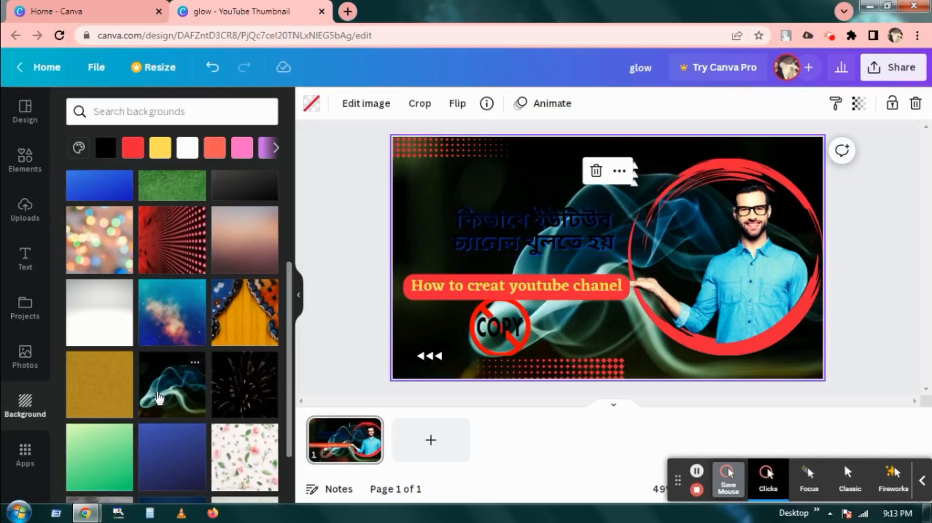
Set the thumbnail's background to solid yellow-green
left_click(276, 148)
left_click(275, 148)
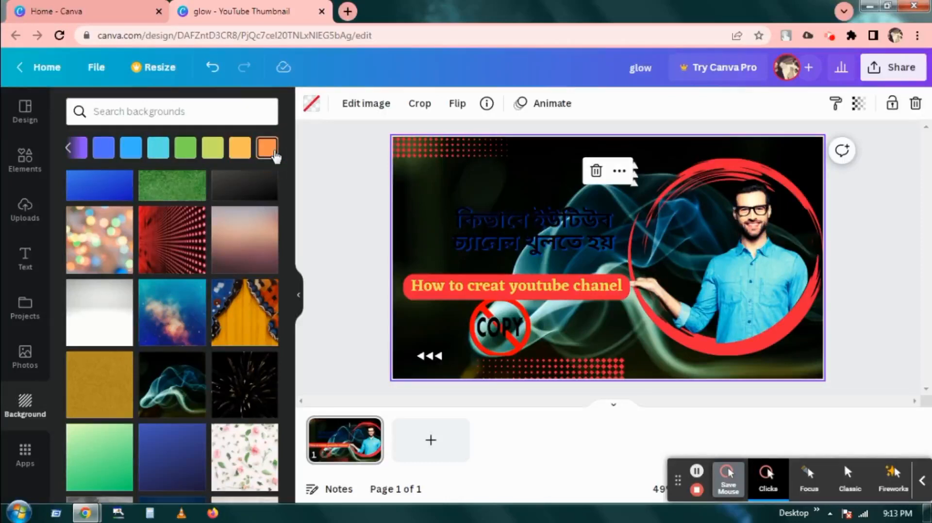
left_click(219, 152)
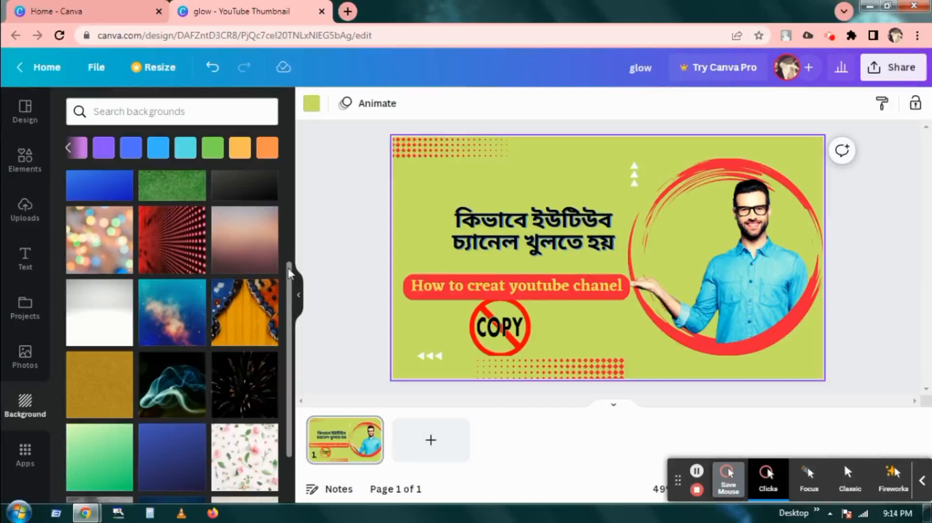
Move the COPY sign slightly down and to the right so it clears the red subheading bar
left_click(27, 114)
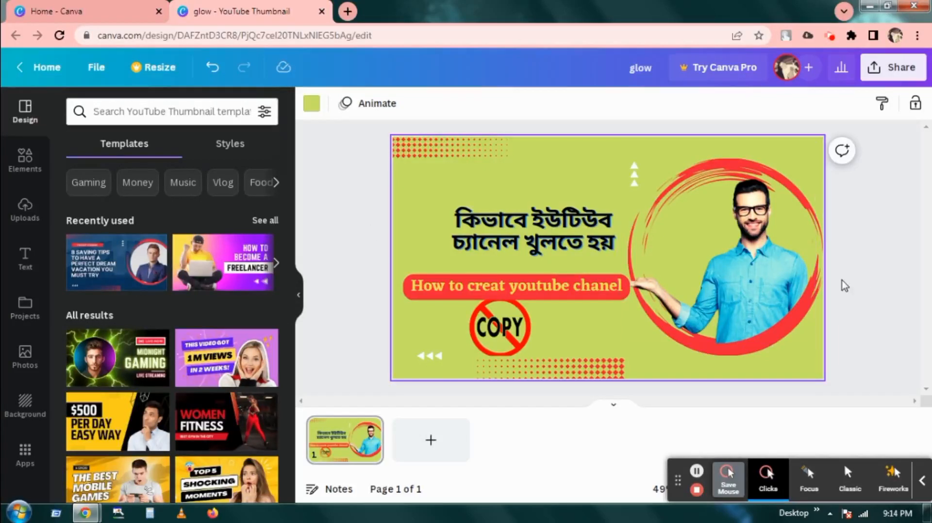
left_click_drag(521, 326, 535, 340)
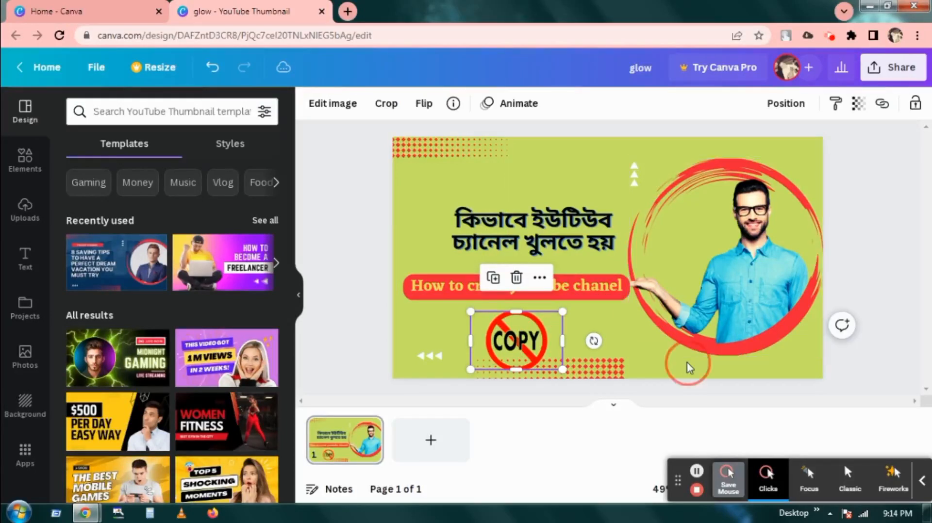
left_click(801, 369)
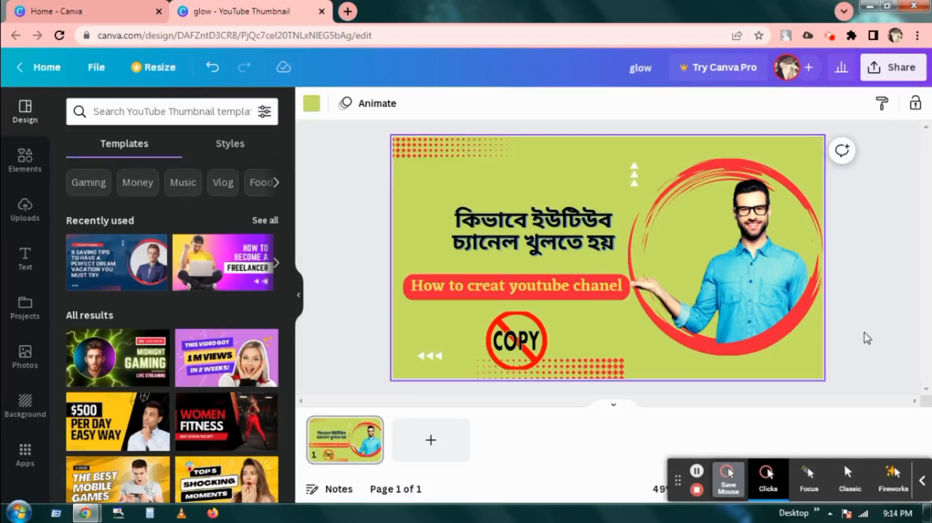
Download the finished thumbnail as a PNG file
left_click(643, 112)
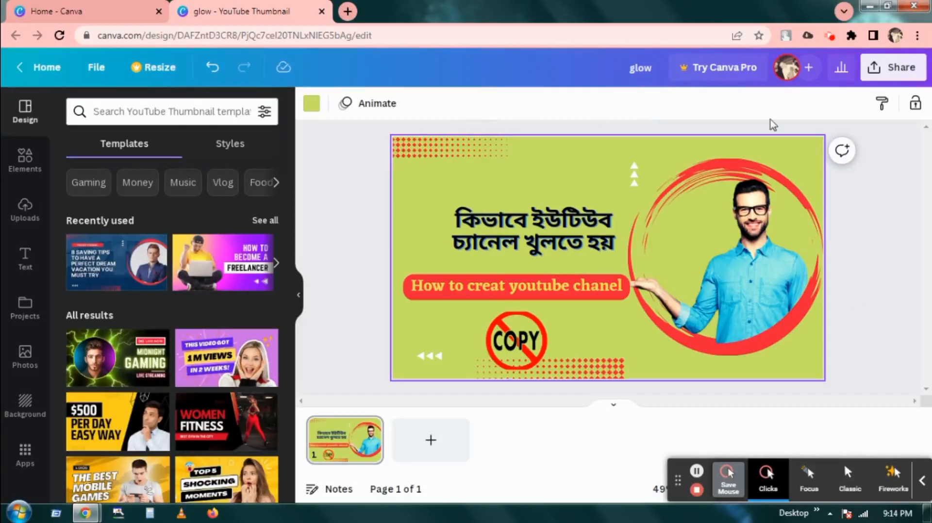
left_click(895, 74)
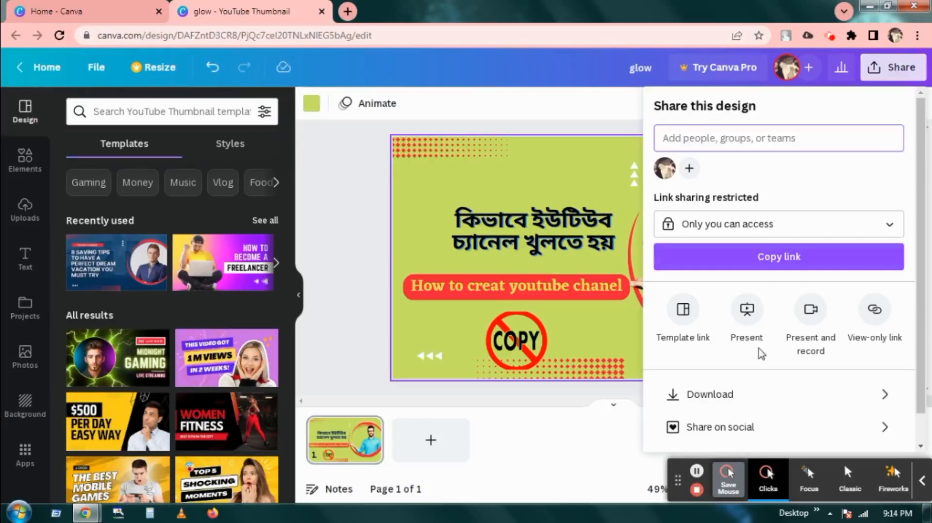
left_click(710, 395)
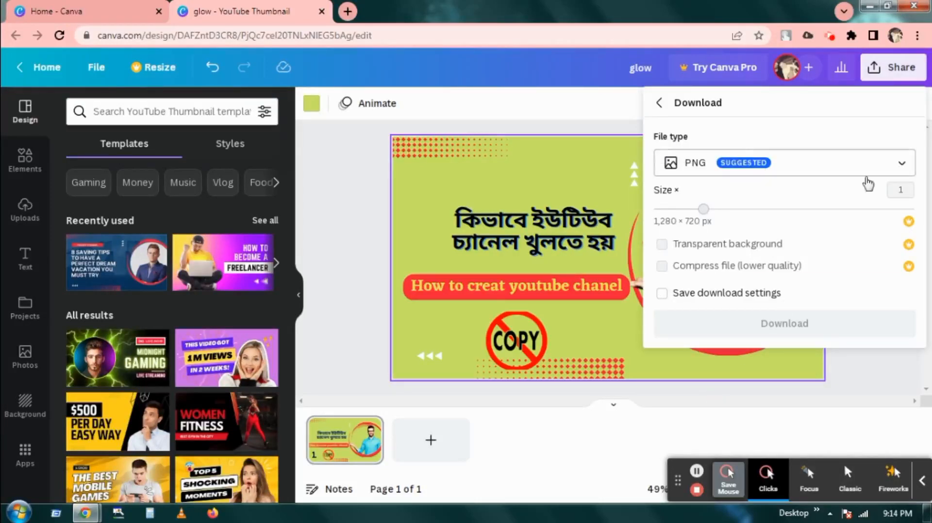
left_click(902, 166)
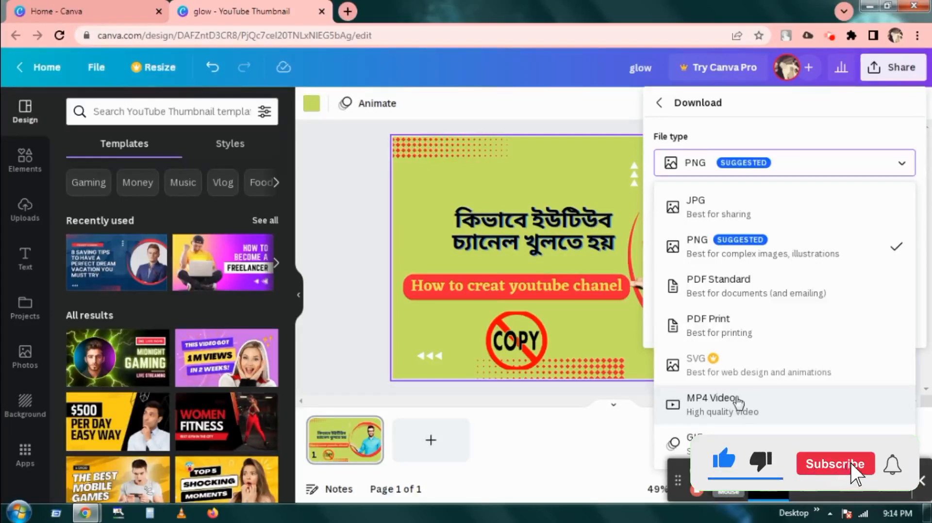
left_click(701, 250)
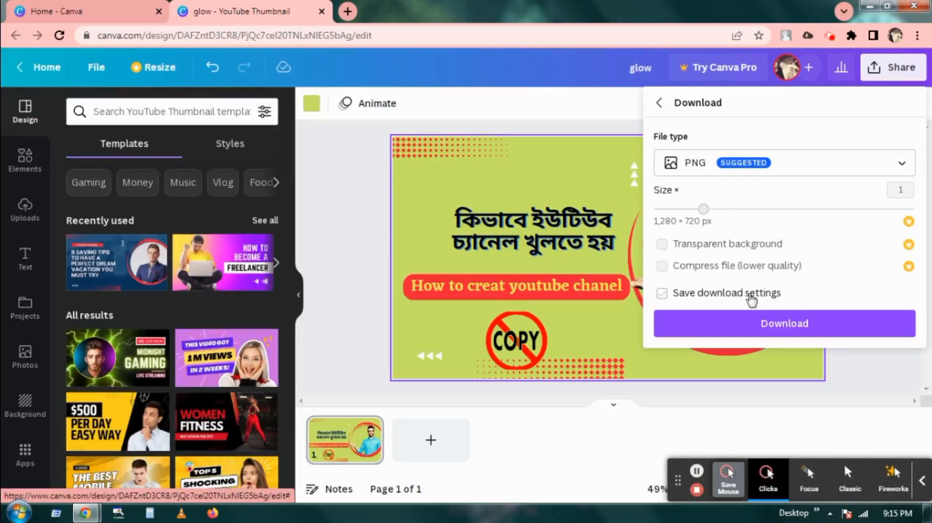
left_click(805, 328)
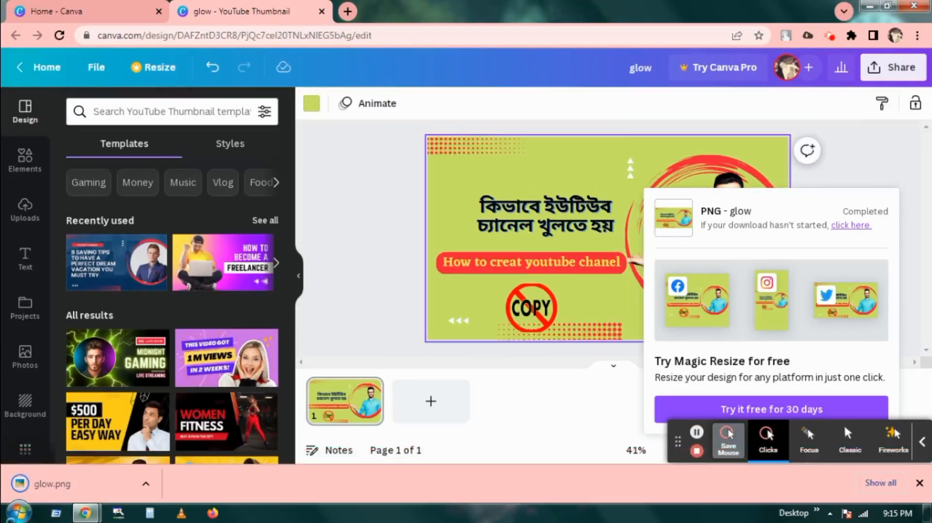
View the downloaded glow image from the computer's Downloads folder at full size and close the preview
left_click(53, 487)
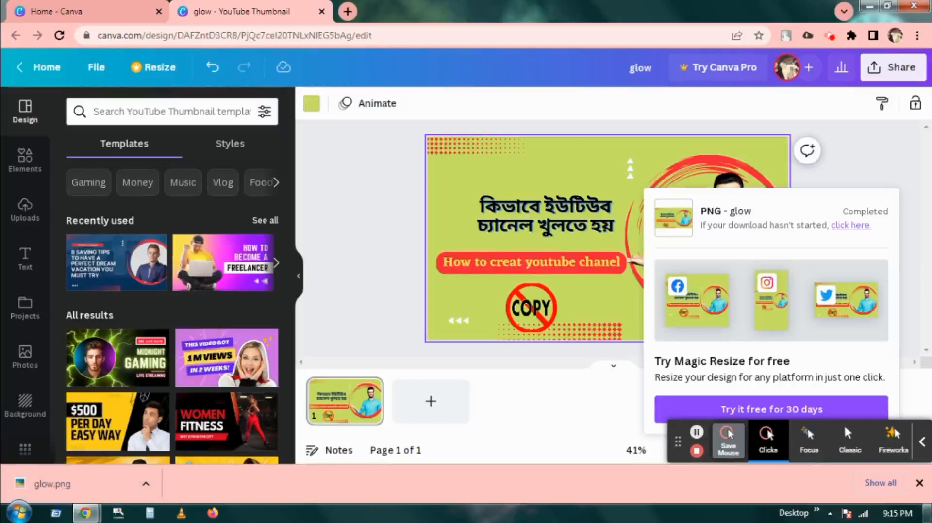
left_click(927, 513)
right_click(234, 199)
left_click(267, 256)
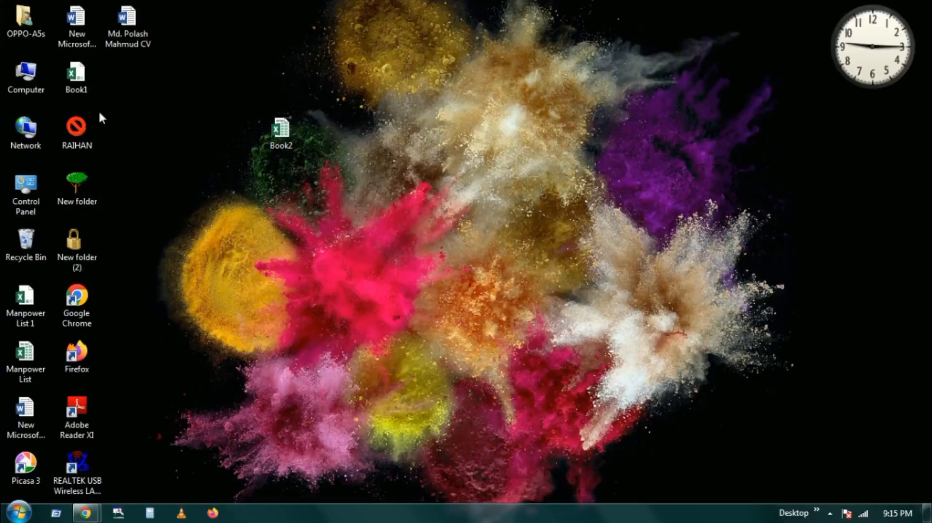
left_click(20, 78)
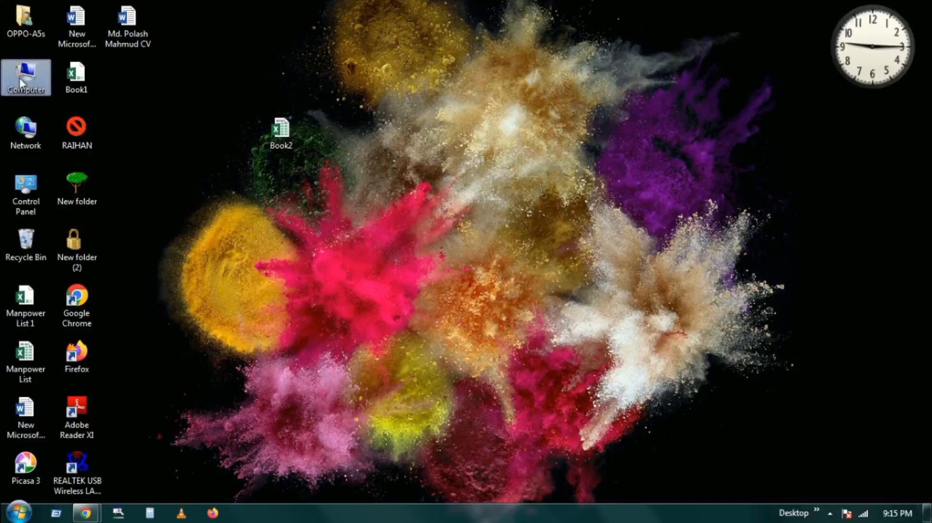
double_click(20, 83)
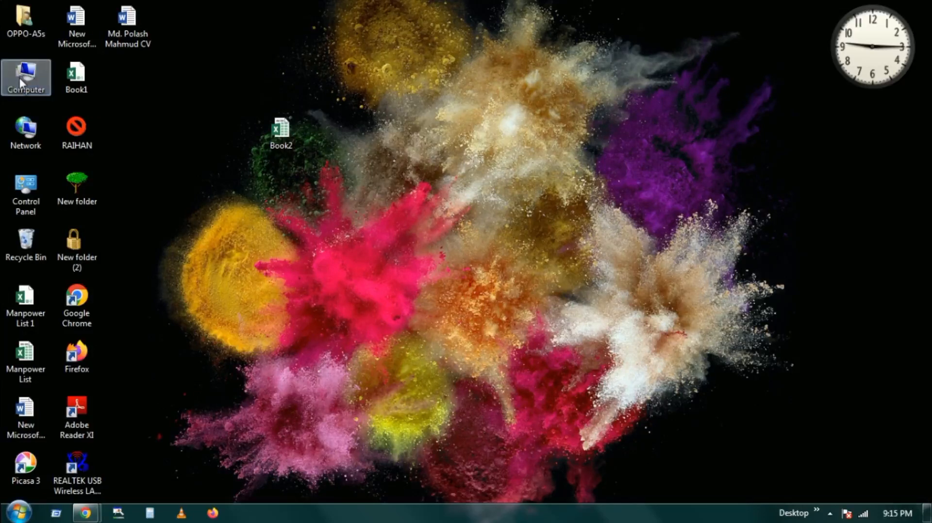
left_click(47, 105)
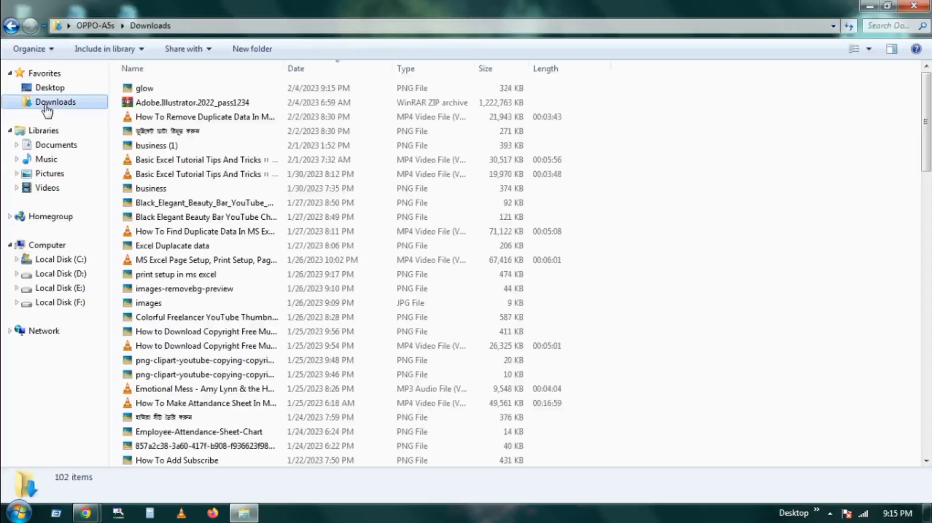
double_click(182, 92)
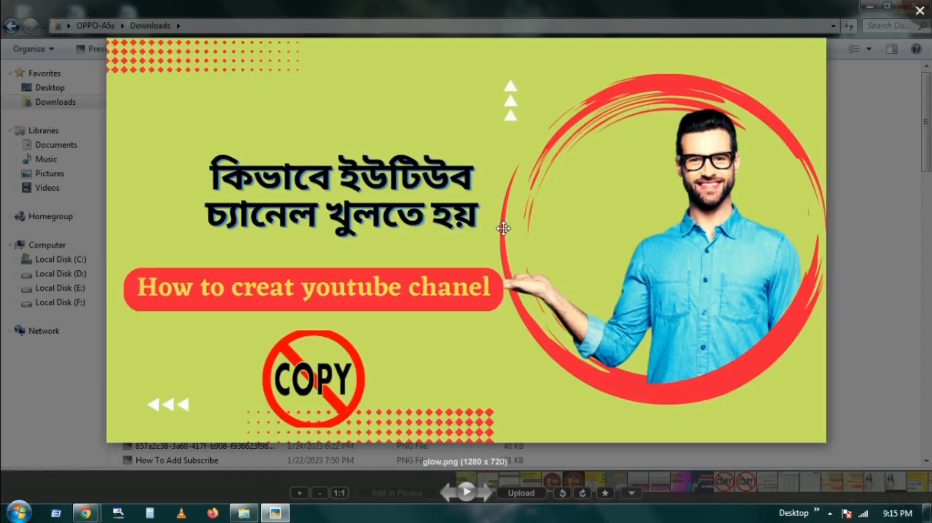
left_click(920, 9)
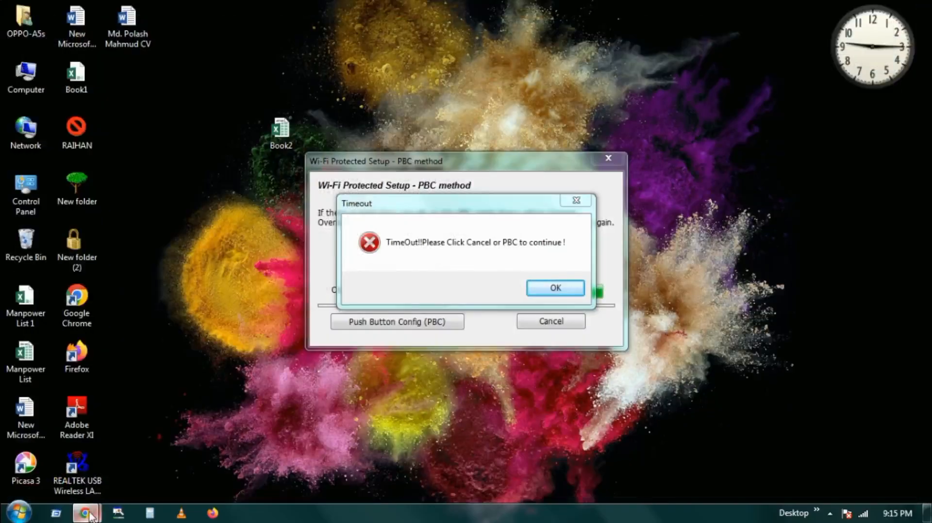
Switch back to the Canva design and dismiss the download completion notice
mouse_move(86, 513)
left_click(154, 457)
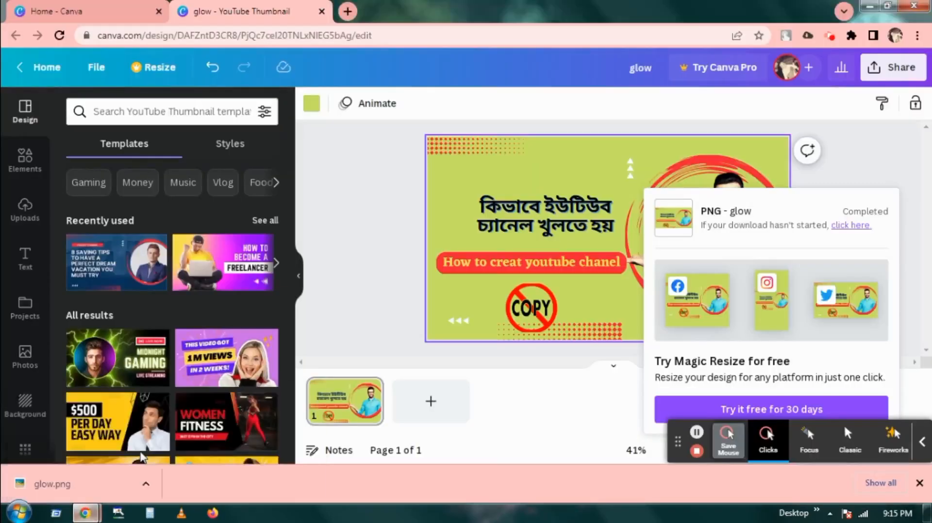
left_click(873, 161)
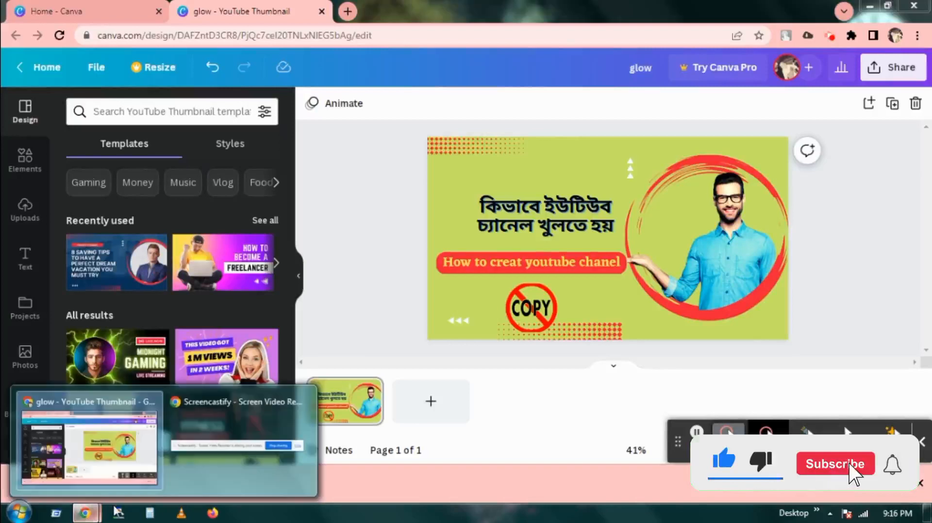
left_click(238, 437)
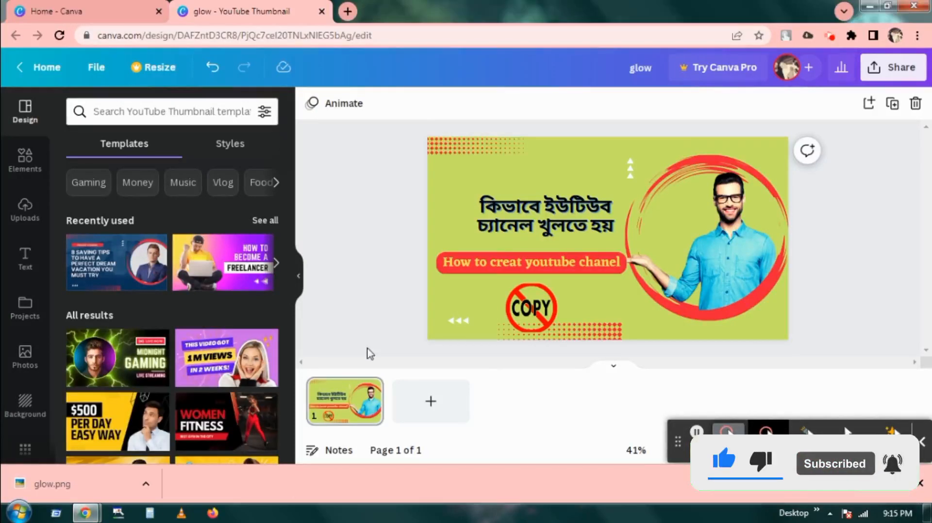
left_click(88, 514)
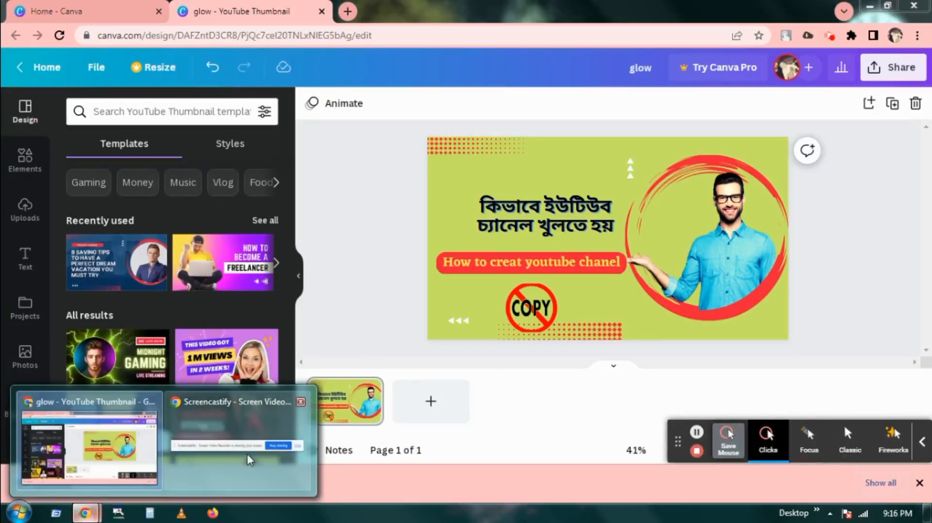